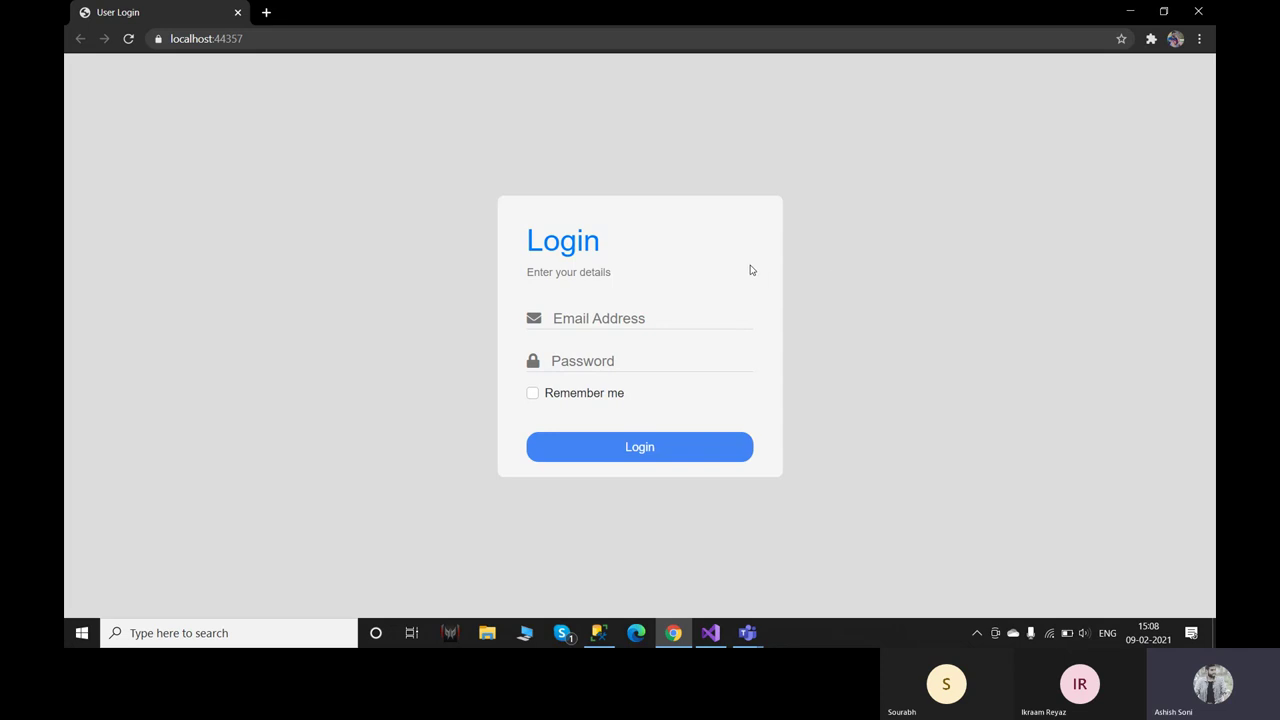
# - Sign in to the Ocean Import app with the saved email address and the account password
pyautogui.click(675, 316)
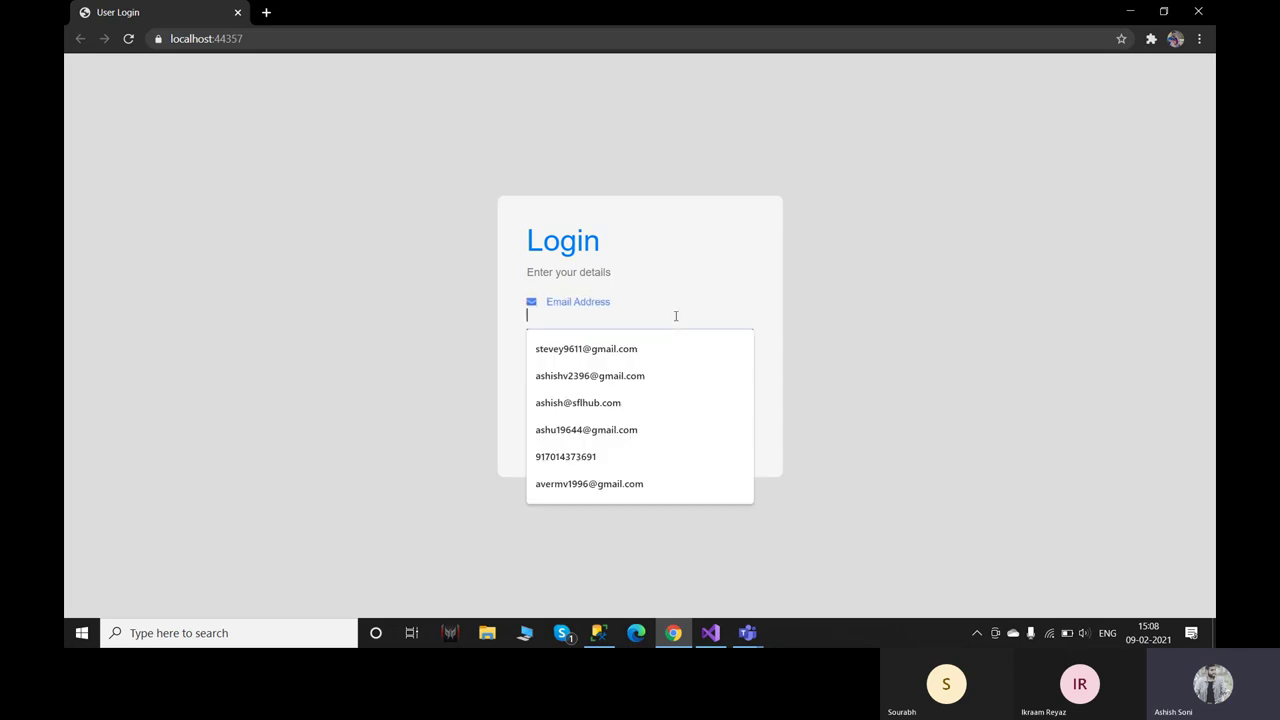
pyautogui.press('Down')
pyautogui.press('Tab')
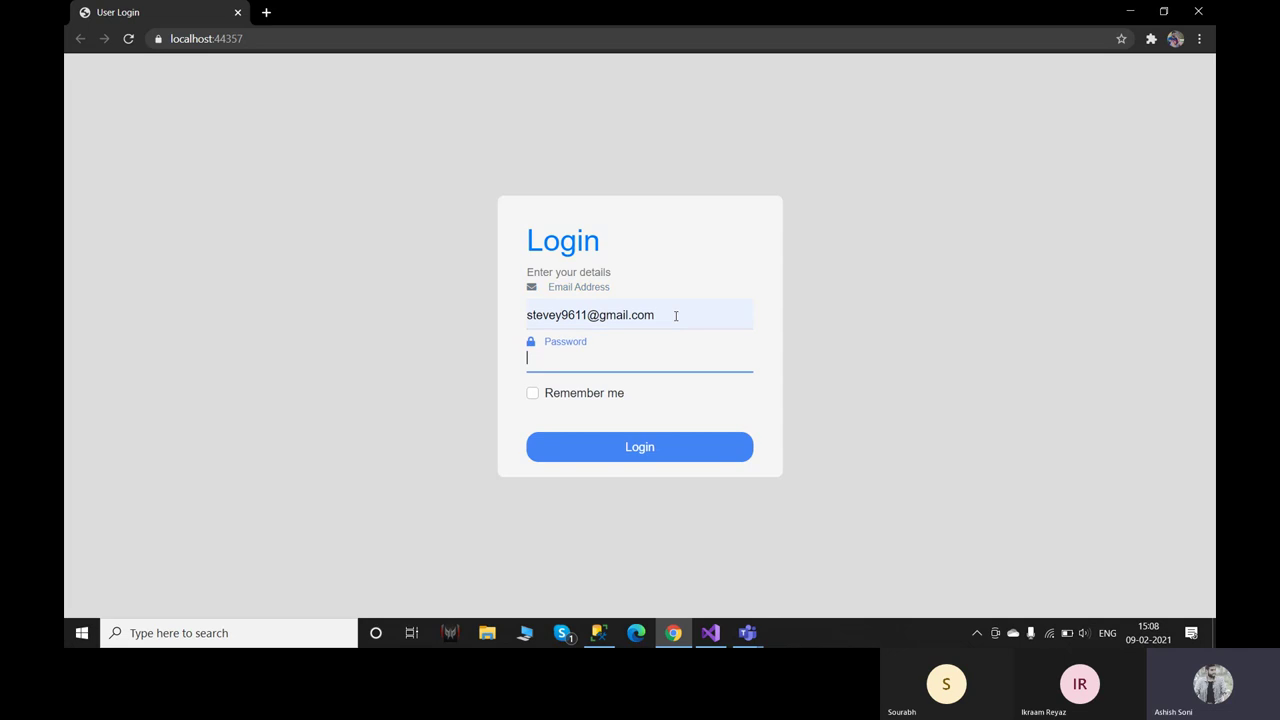
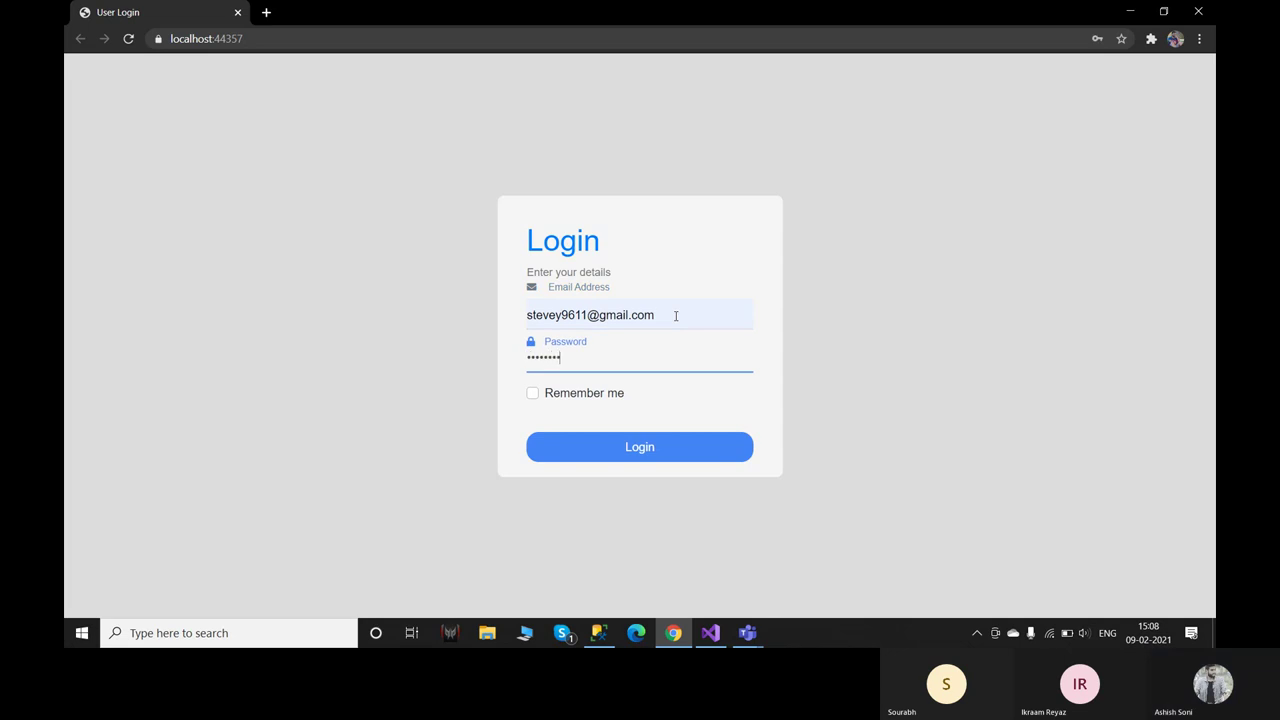
pyautogui.click(633, 455)
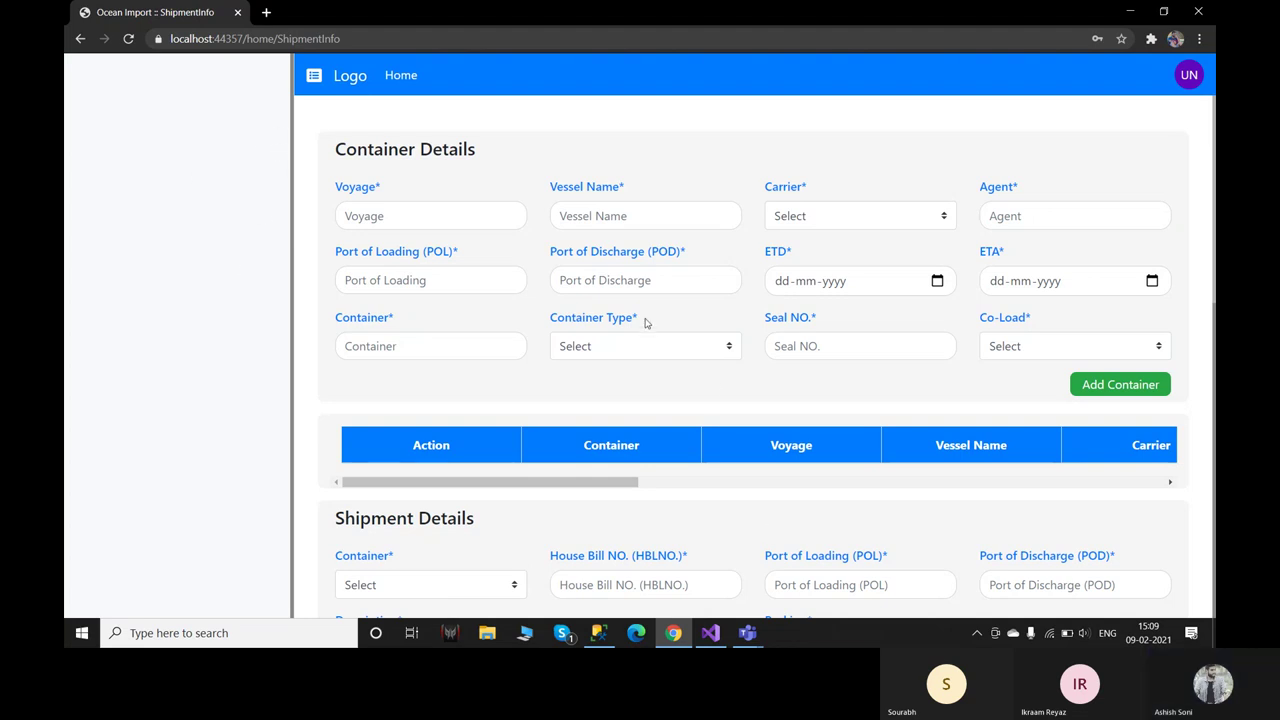
# - Enter voyage 0049 and choose APL SAVANNAH as the vessel name
pyautogui.click(436, 223)
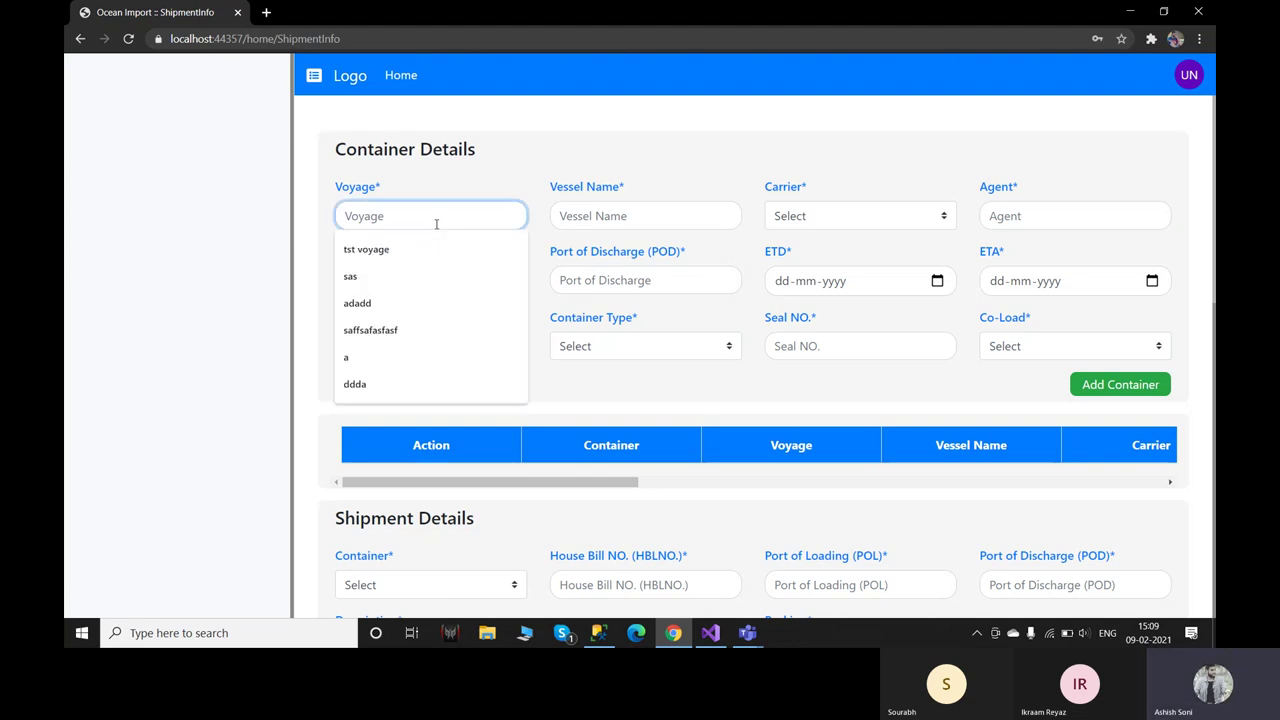
pyautogui.write('0')
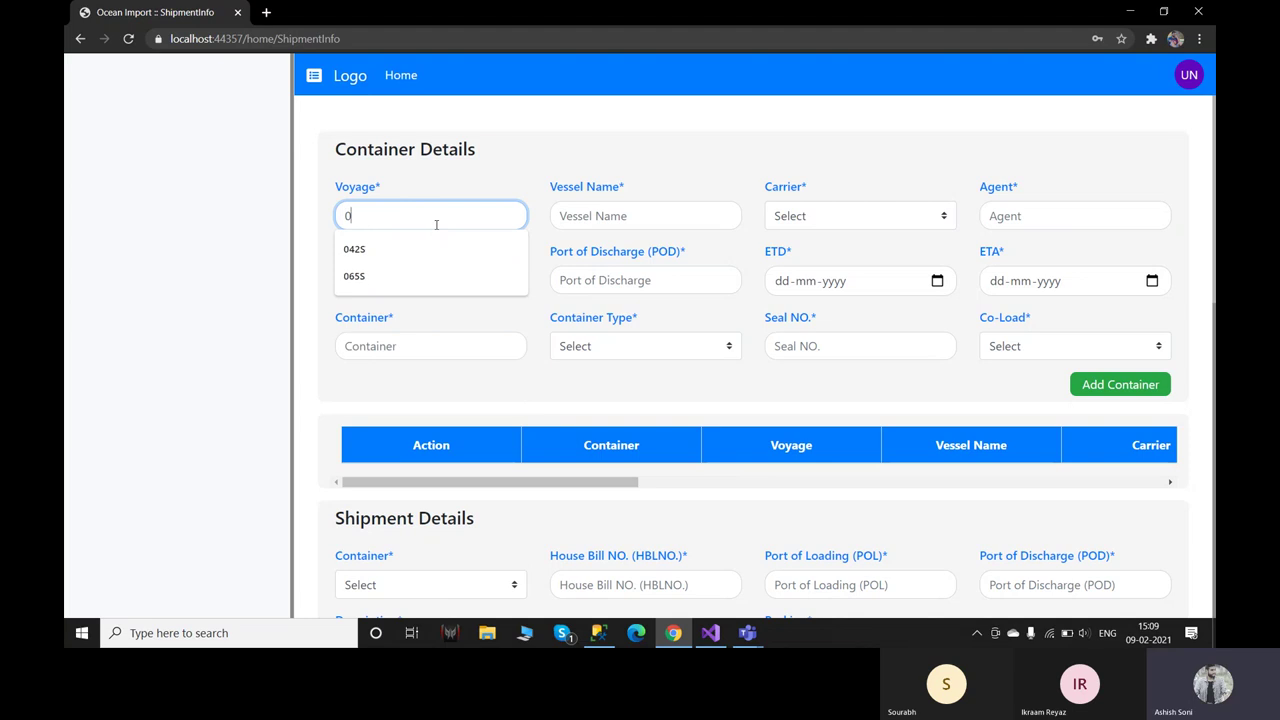
pyautogui.write('049')
pyautogui.press('Tab')
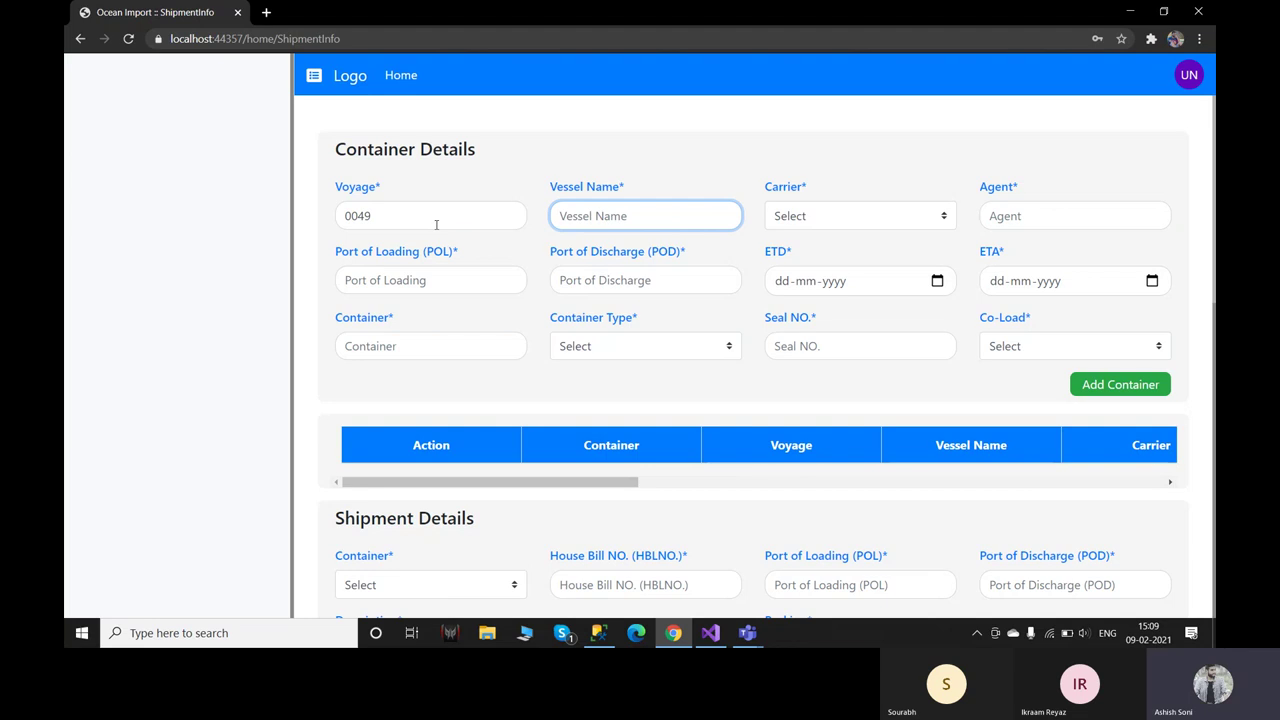
pyautogui.write('A')
pyautogui.press('Down')
pyautogui.press('Down')
pyautogui.press('Down')
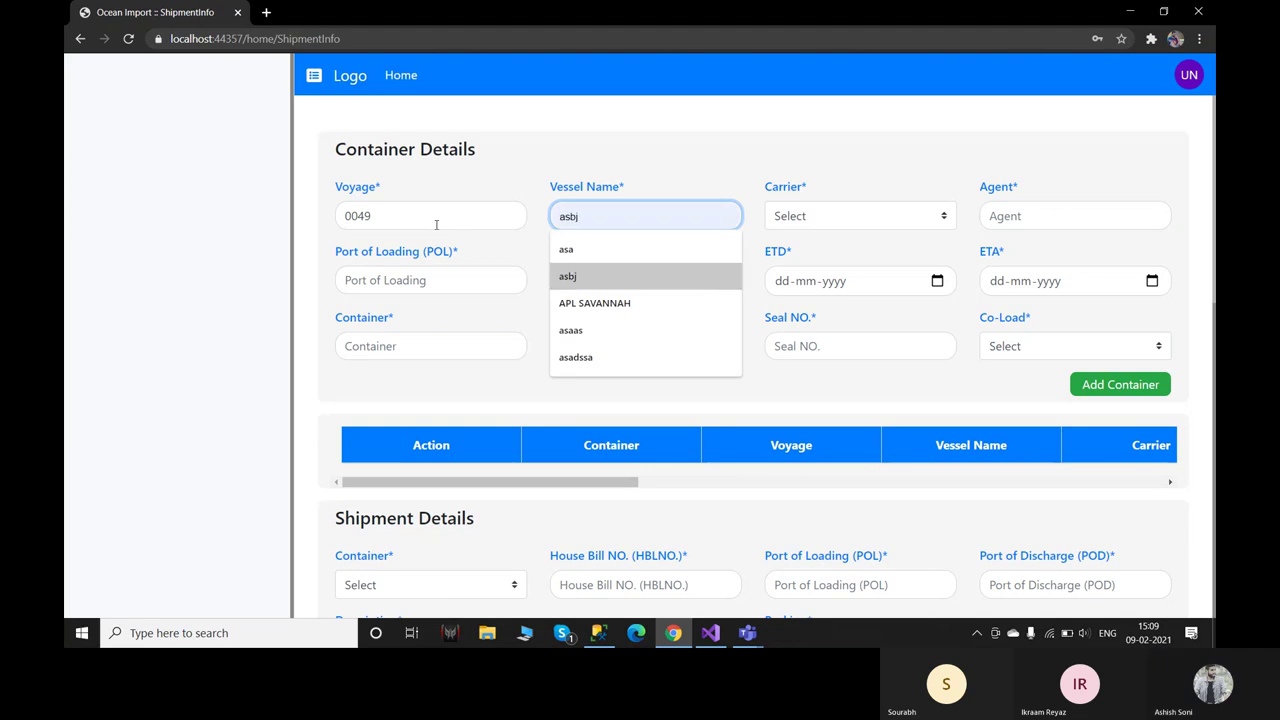
pyautogui.press('Return')
pyautogui.click(927, 214)
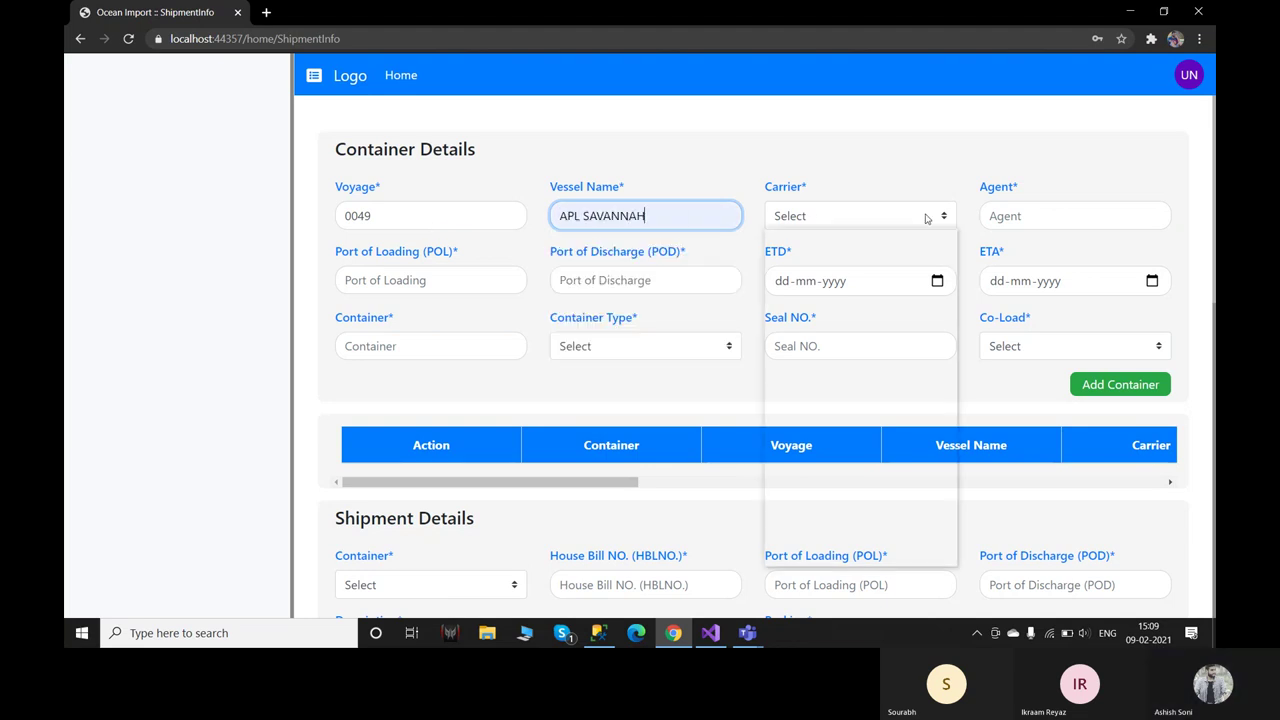
pyautogui.click(927, 214)
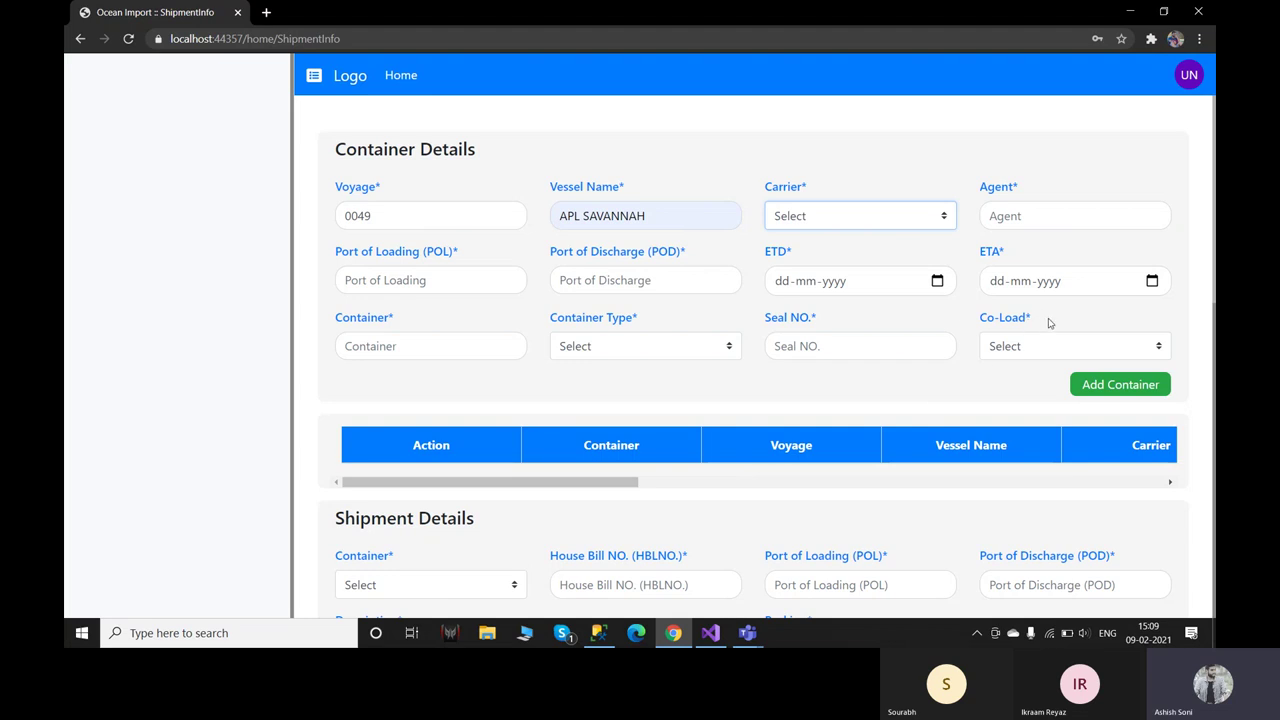
pyautogui.scroll(-1, 957, 400)
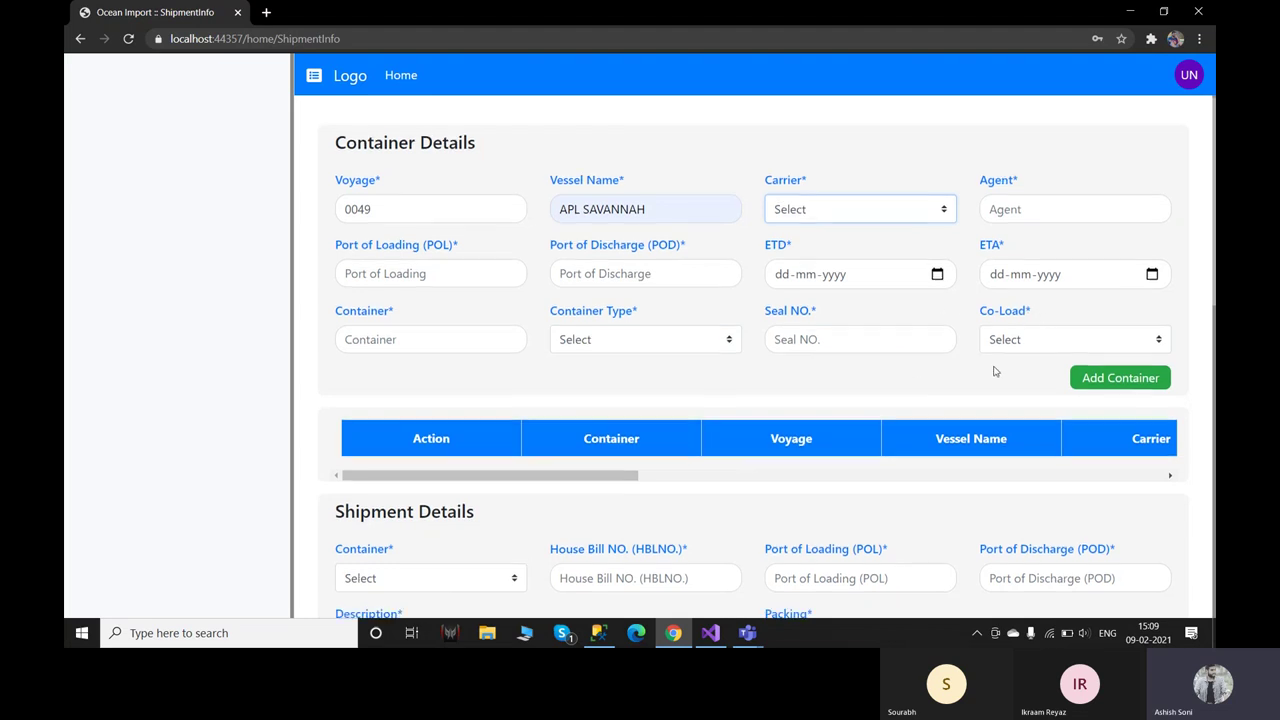
pyautogui.scroll(1, 995, 360)
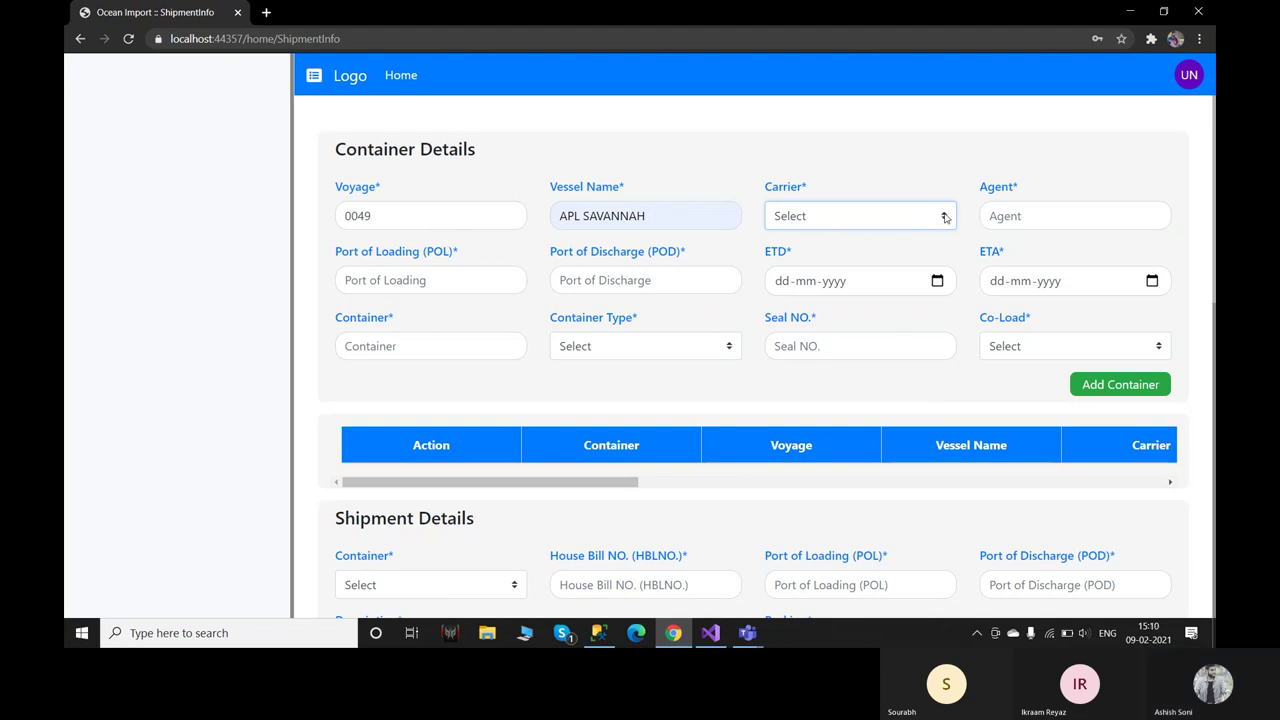
# - Choose BORU as the carrier and AGT as the agent
pyautogui.click(945, 216)
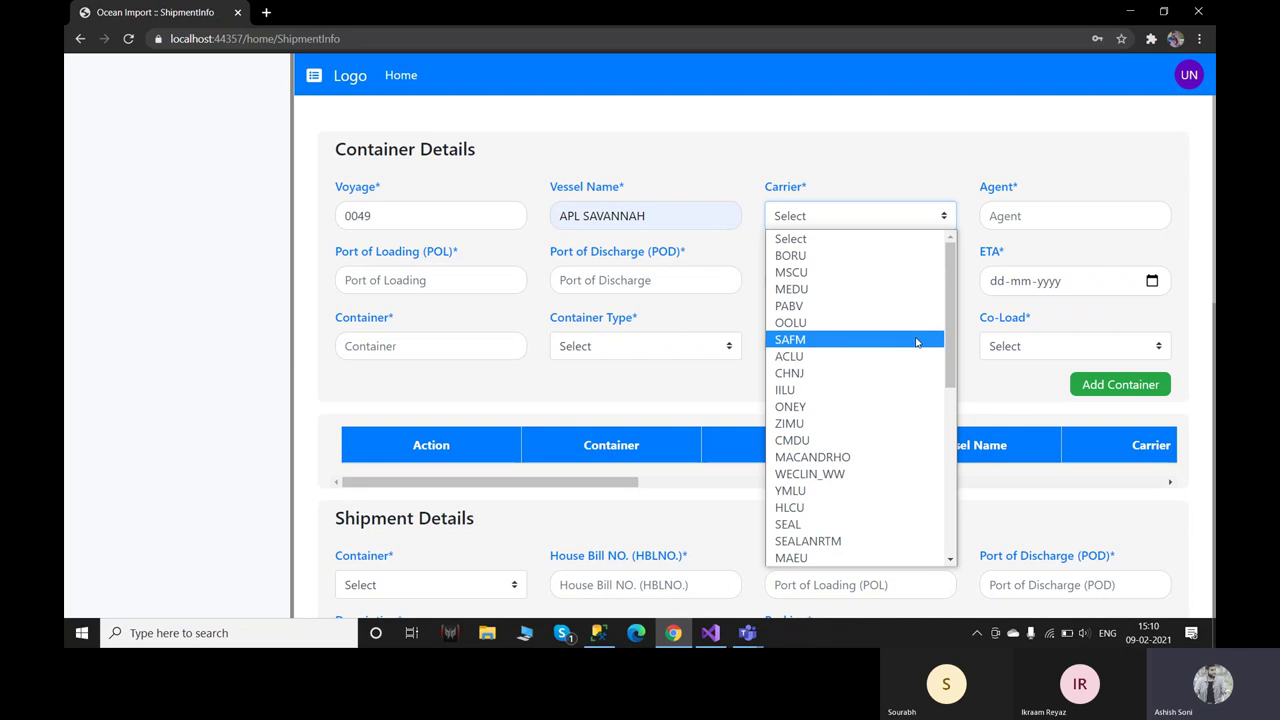
pyautogui.click(857, 256)
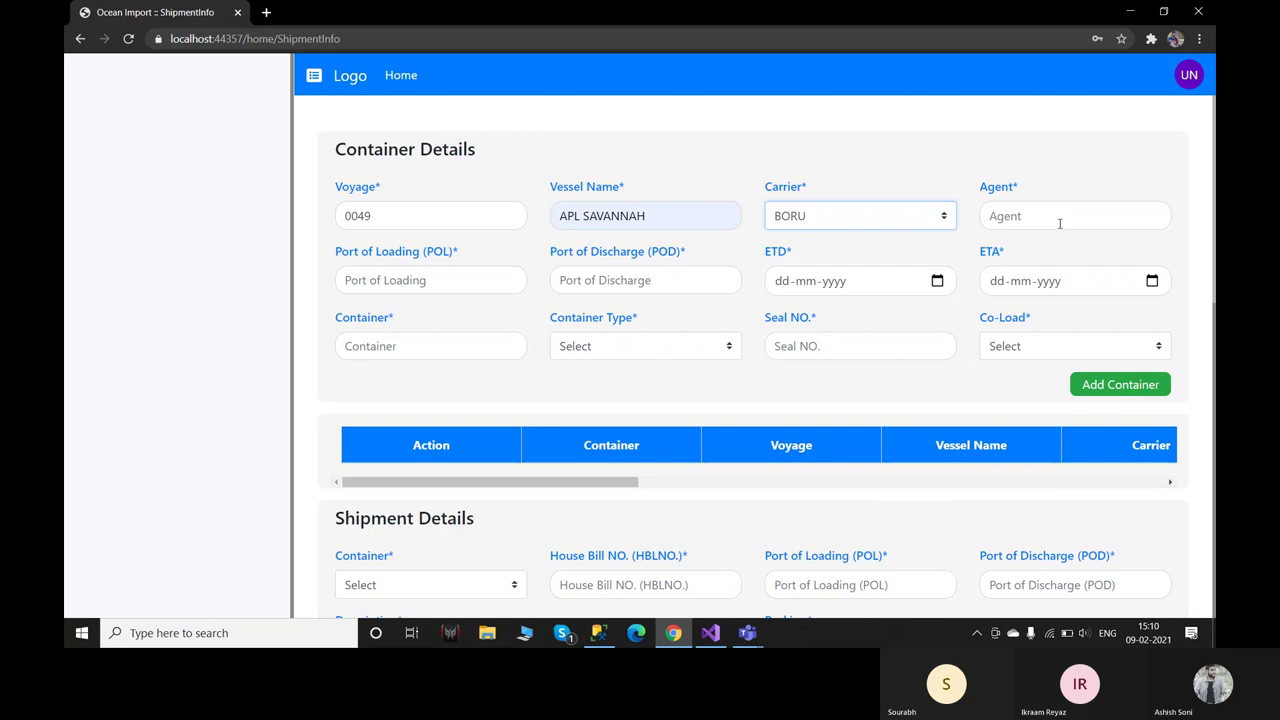
pyautogui.click(1058, 221)
pyautogui.click(1035, 249)
pyautogui.click(449, 285)
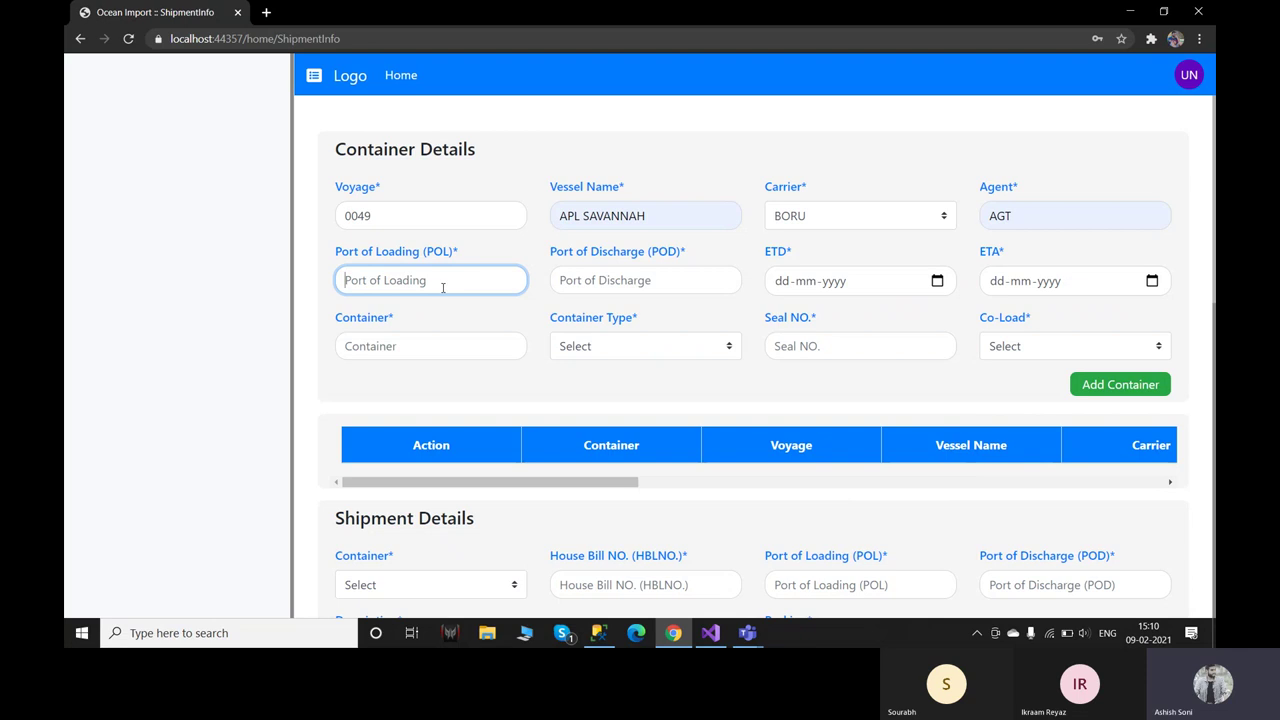
# - Replace the mistyped text and select INDEL as the port of loading
pyautogui.write('IND')
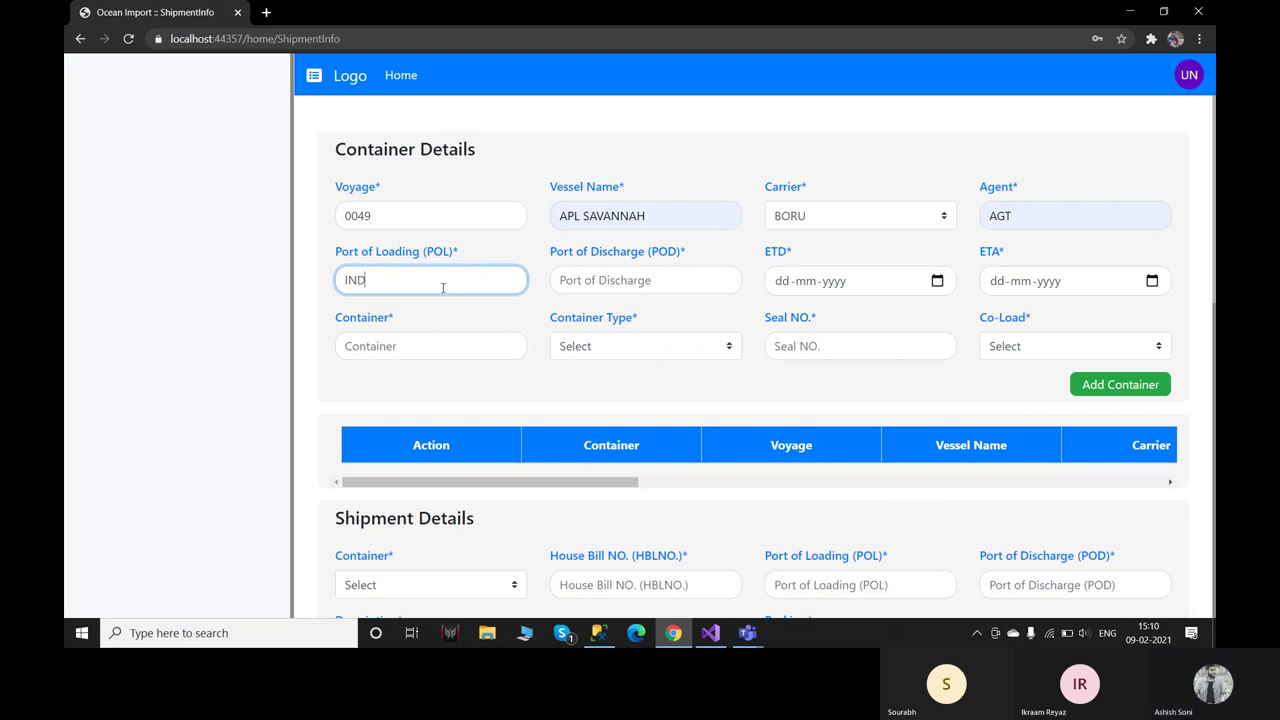
pyautogui.press('BackSpace')
pyautogui.press('BackSpace')
pyautogui.press('BackSpace')
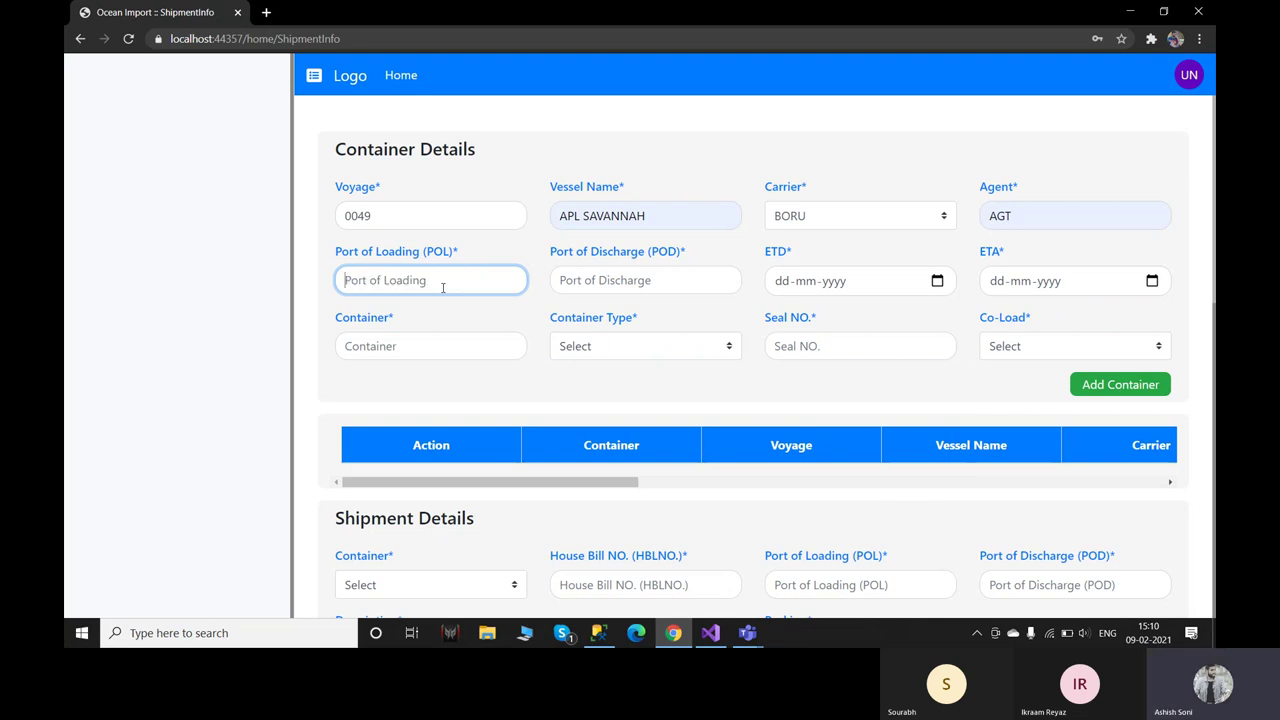
pyautogui.write('De')
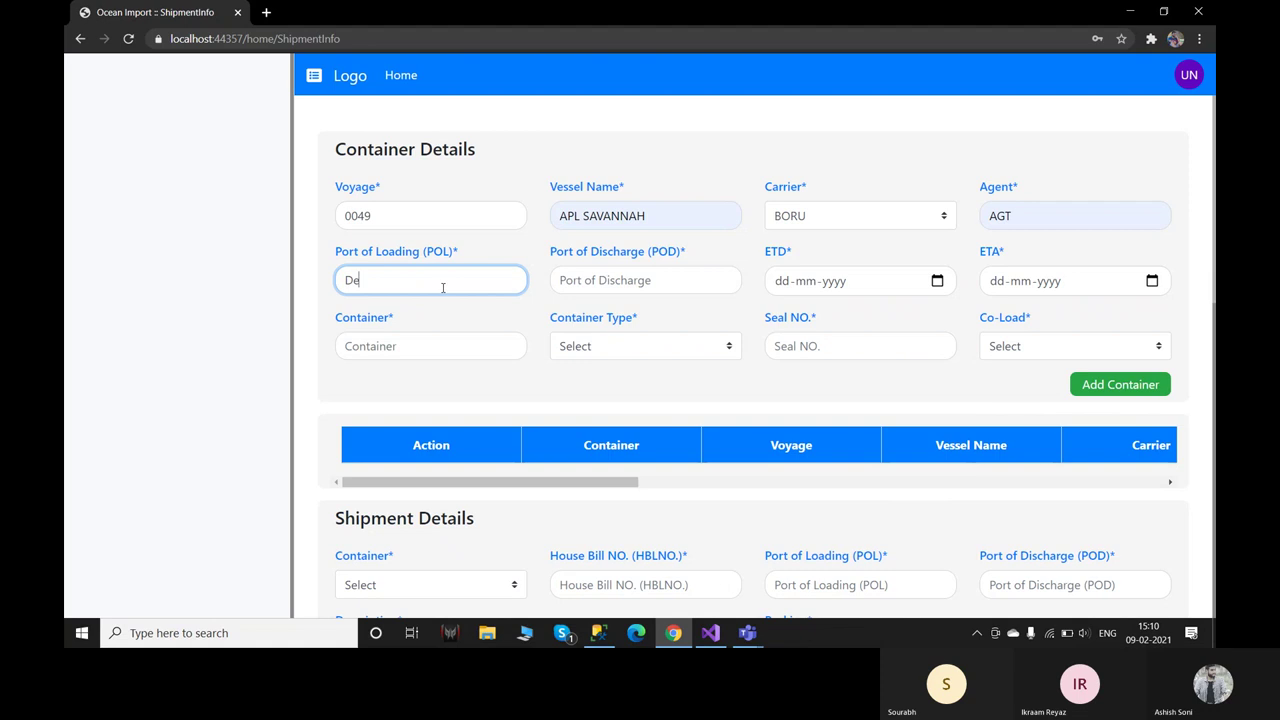
pyautogui.write('lhi')
pyautogui.press('BackSpace')
pyautogui.press('BackSpace')
pyautogui.press('BackSpace')
pyautogui.press('BackSpace')
pyautogui.write('INDE')
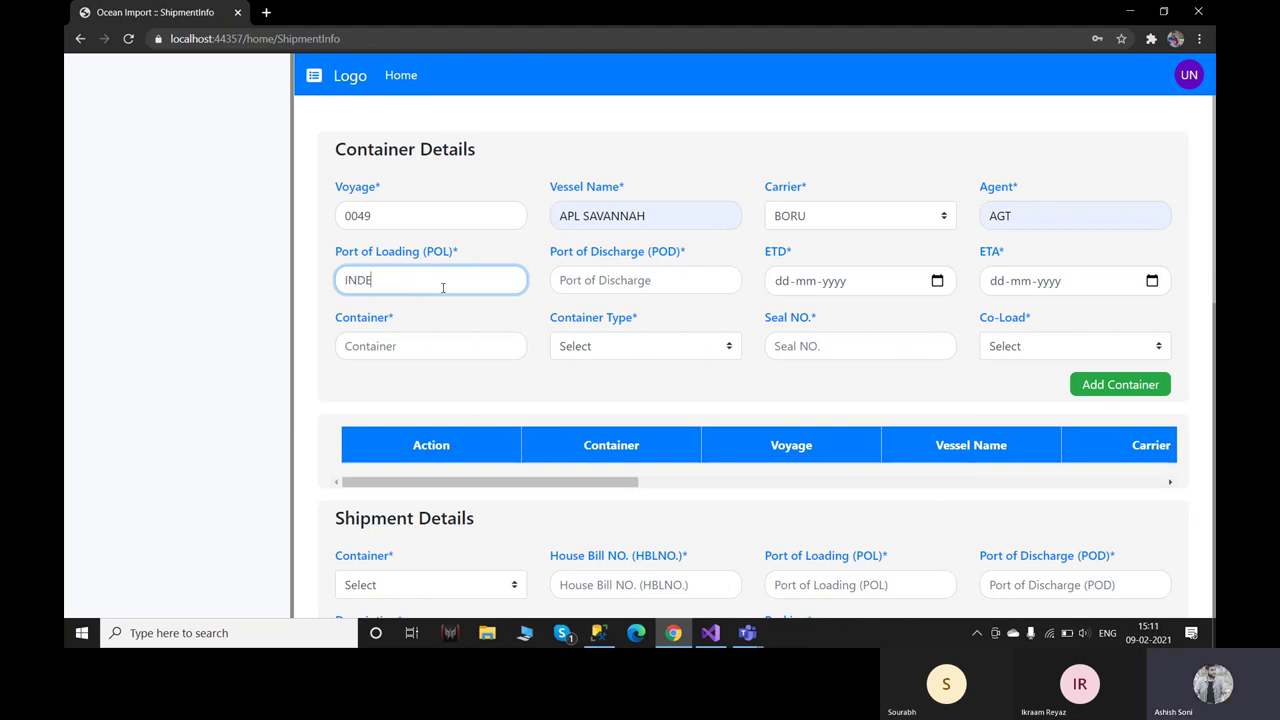
pyautogui.write('L')
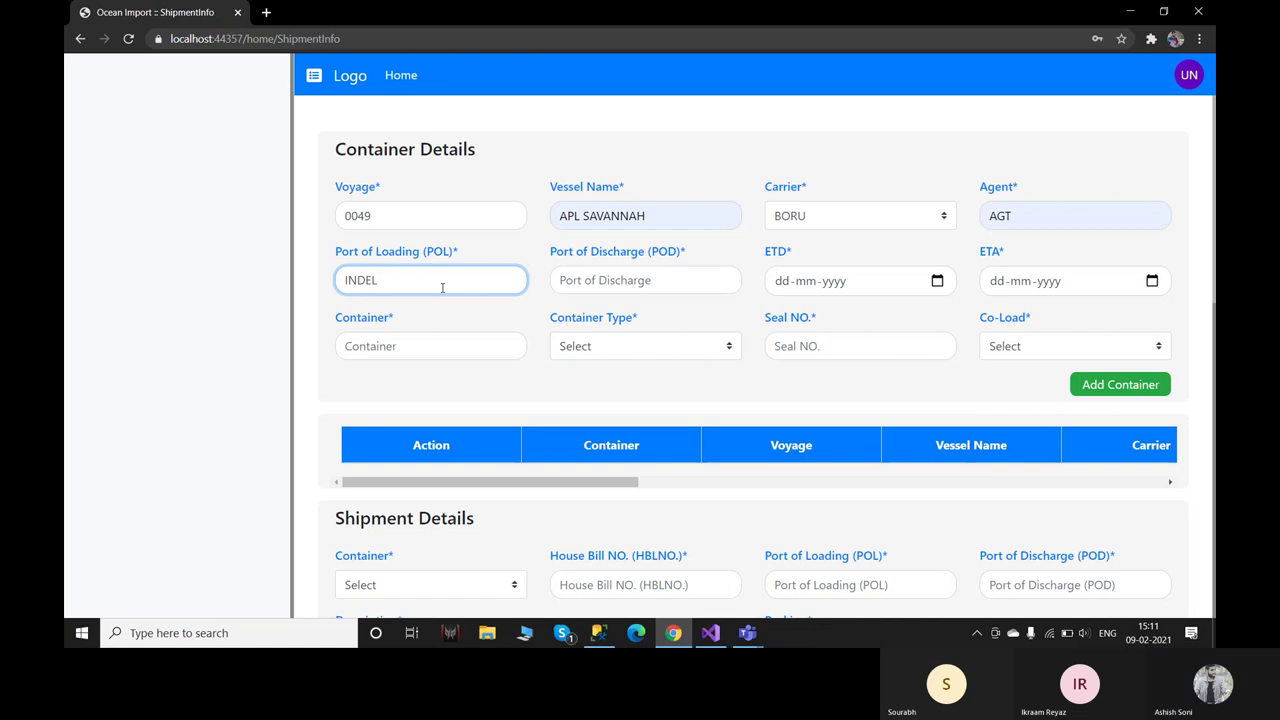
pyautogui.doubleClick(410, 288)
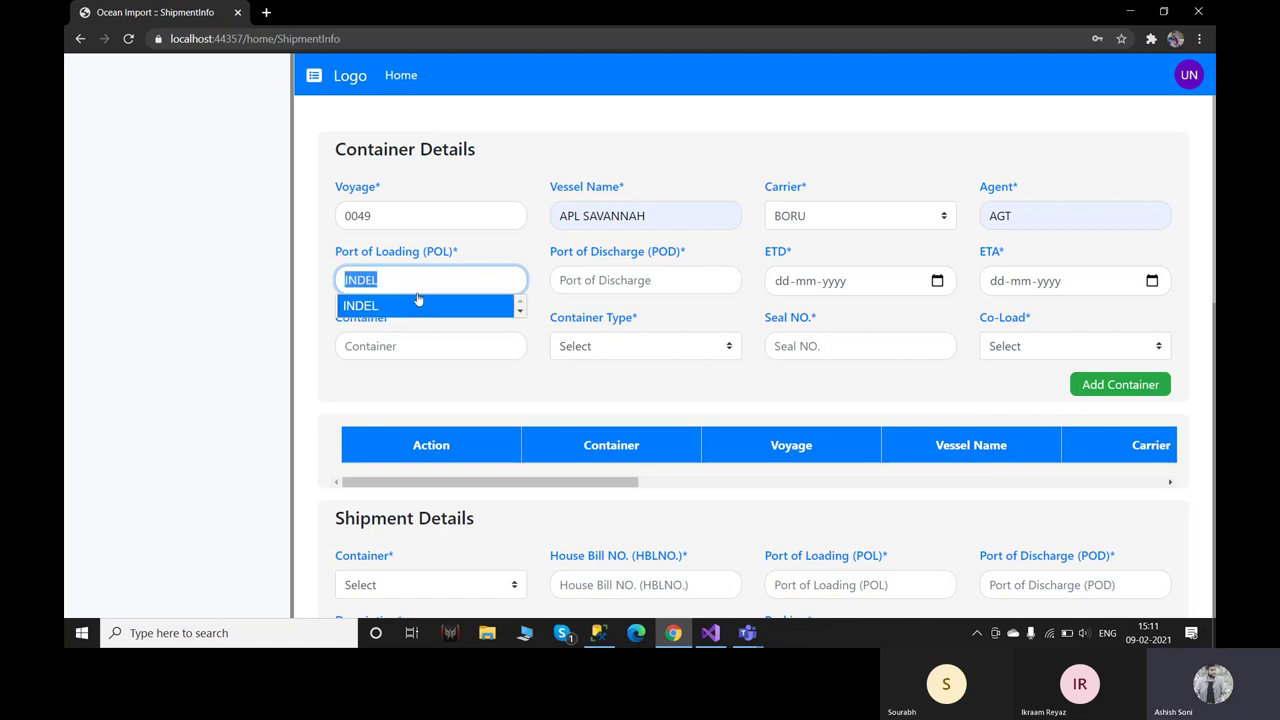
pyautogui.click(447, 272)
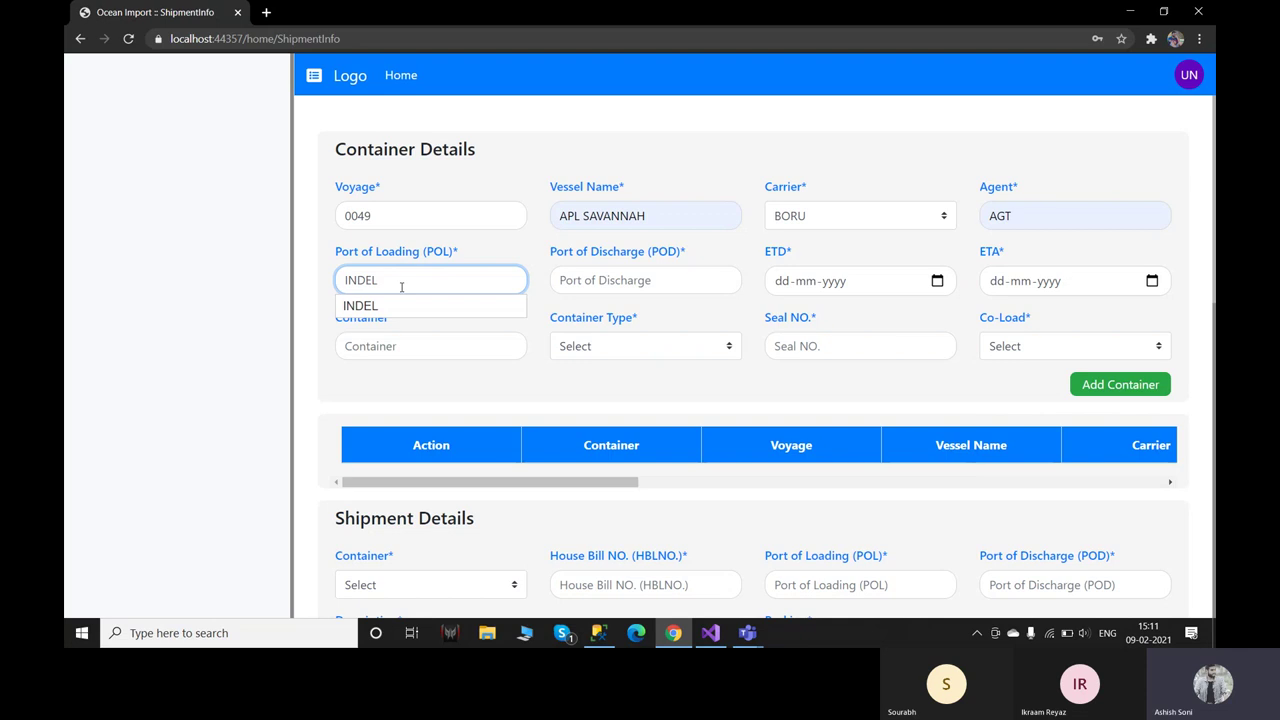
pyautogui.click(390, 304)
# - Select NLRTM as the port of discharge
pyautogui.click(627, 270)
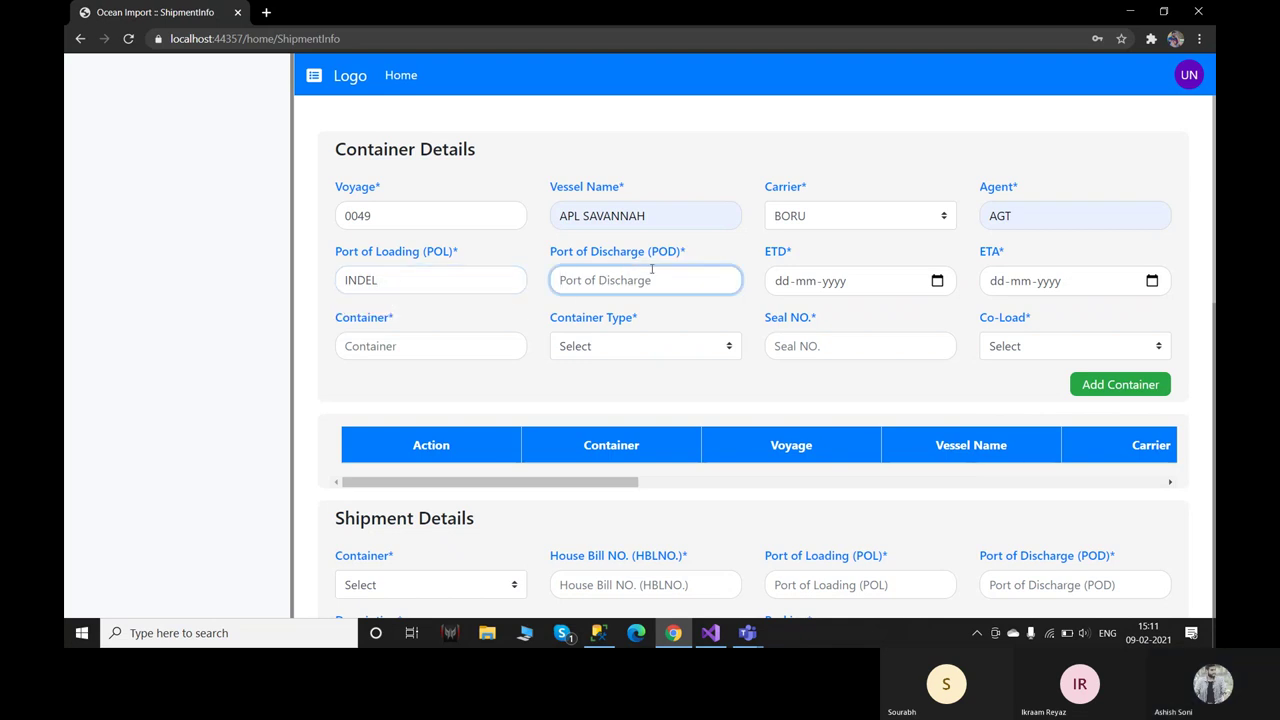
pyautogui.write('N')
pyautogui.write('VLRT')
pyautogui.press('BackSpace')
pyautogui.press('BackSpace')
pyautogui.press('BackSpace')
pyautogui.press('BackSpace')
pyautogui.write('LRTM')
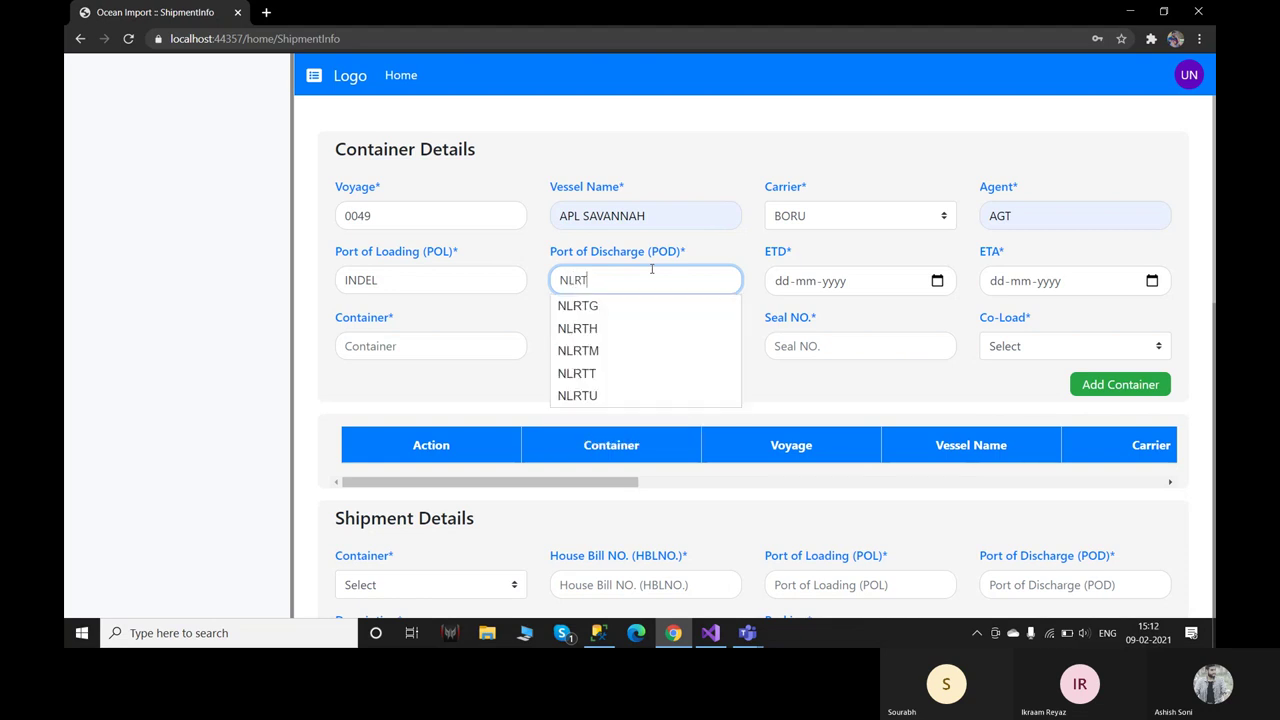
pyautogui.click(605, 350)
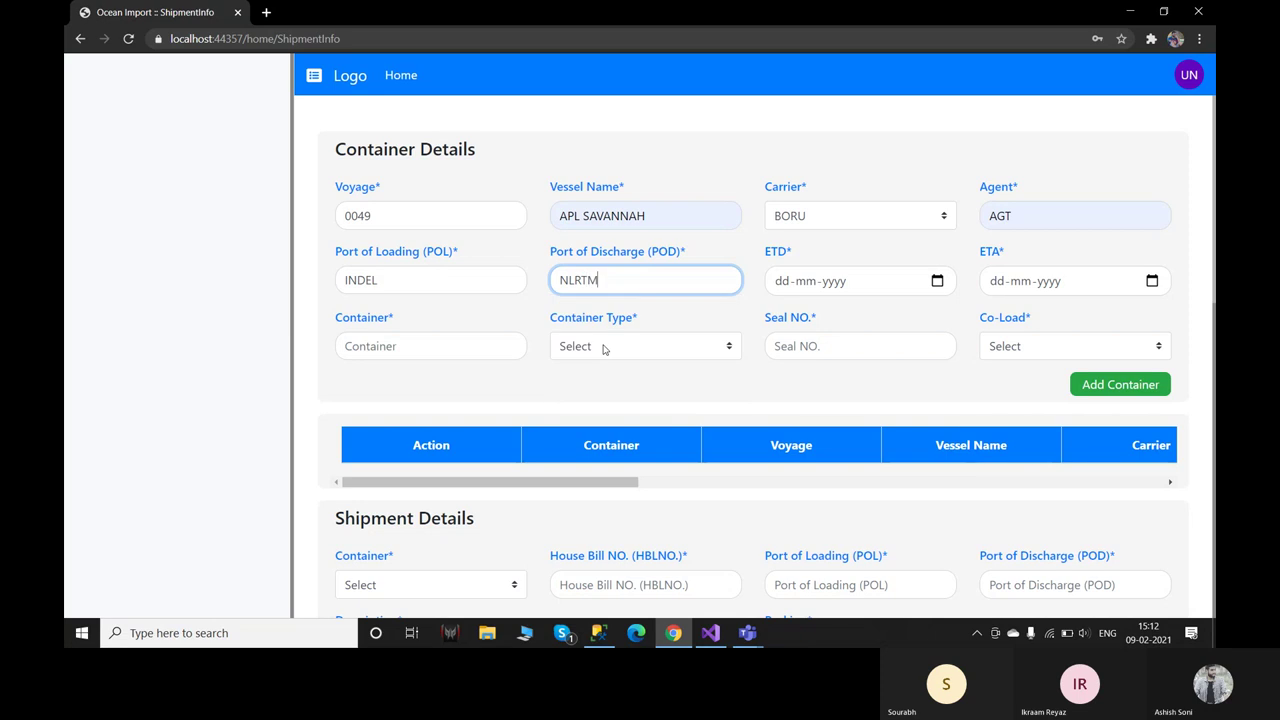
# - Set ETD to 24-12-2020 and ETA to 31-12-2020 using the date pickers
pyautogui.click(940, 286)
pyautogui.click(887, 313)
pyautogui.click(887, 313)
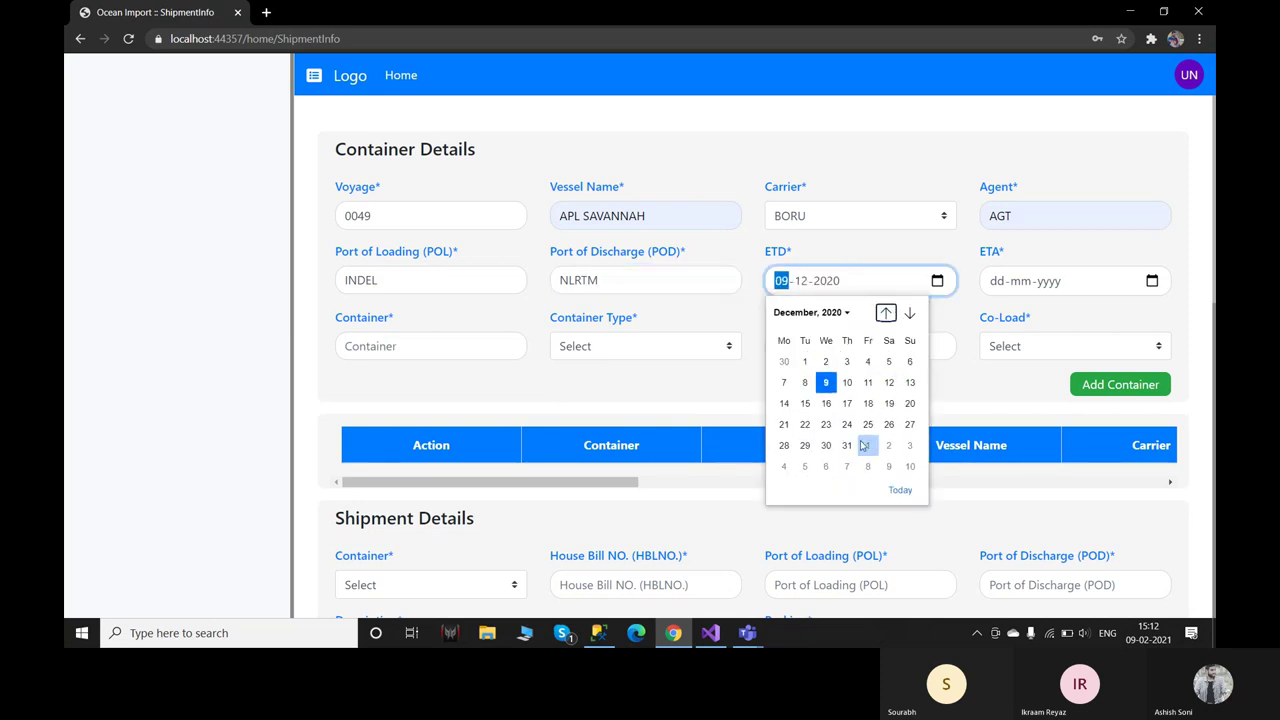
pyautogui.click(846, 426)
pyautogui.click(1152, 281)
pyautogui.click(1100, 313)
pyautogui.click(1100, 313)
pyautogui.click(1061, 445)
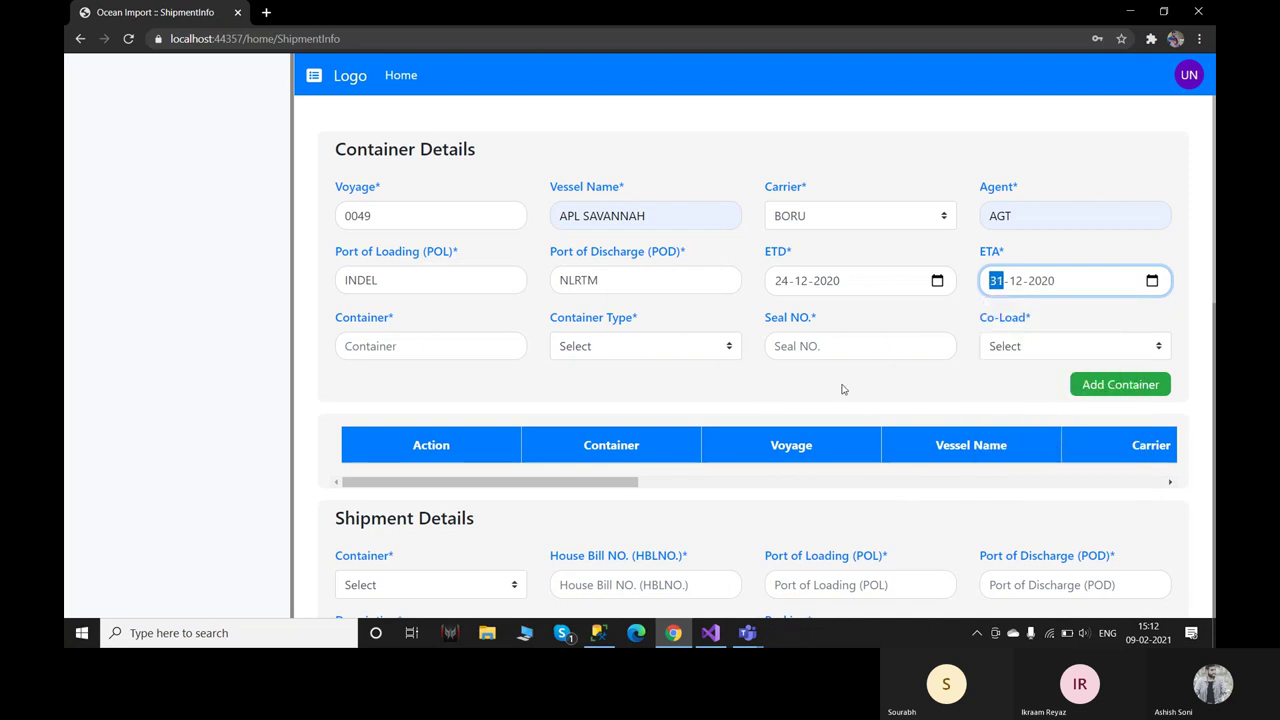
pyautogui.click(464, 349)
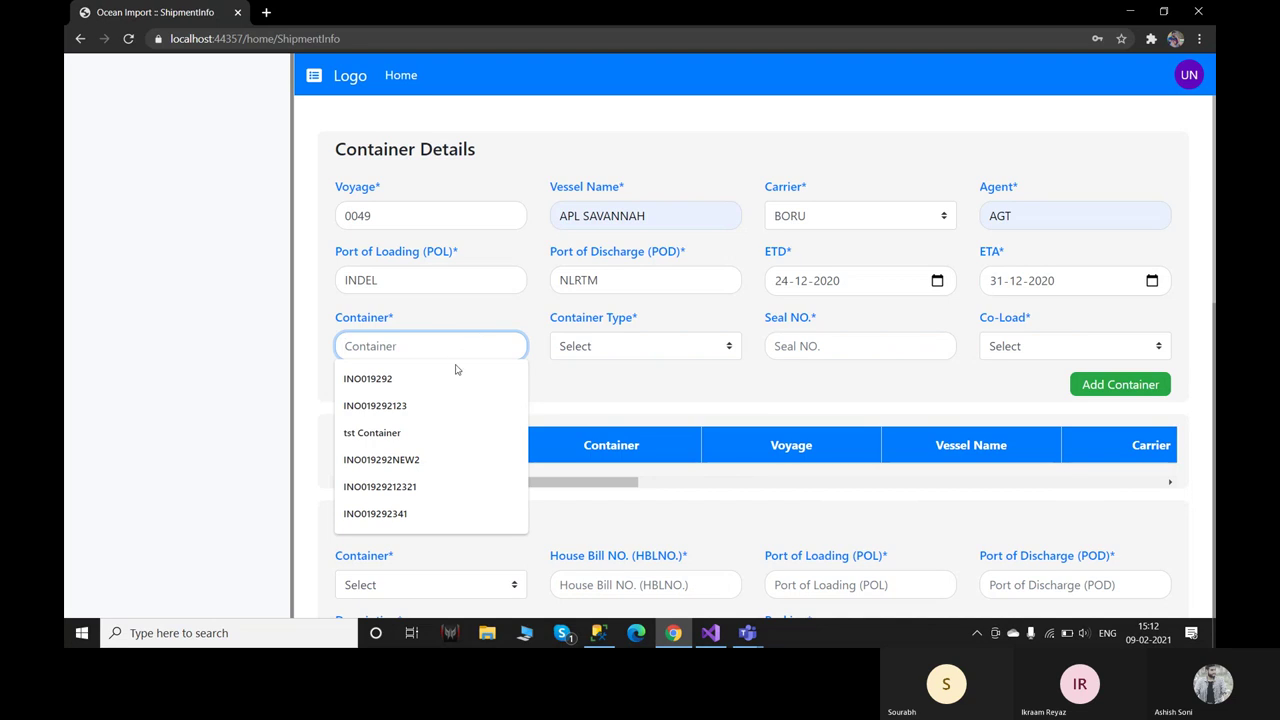
# - Choose container INO019292123 and set its container type to 20GP
pyautogui.click(449, 403)
pyautogui.click(456, 349)
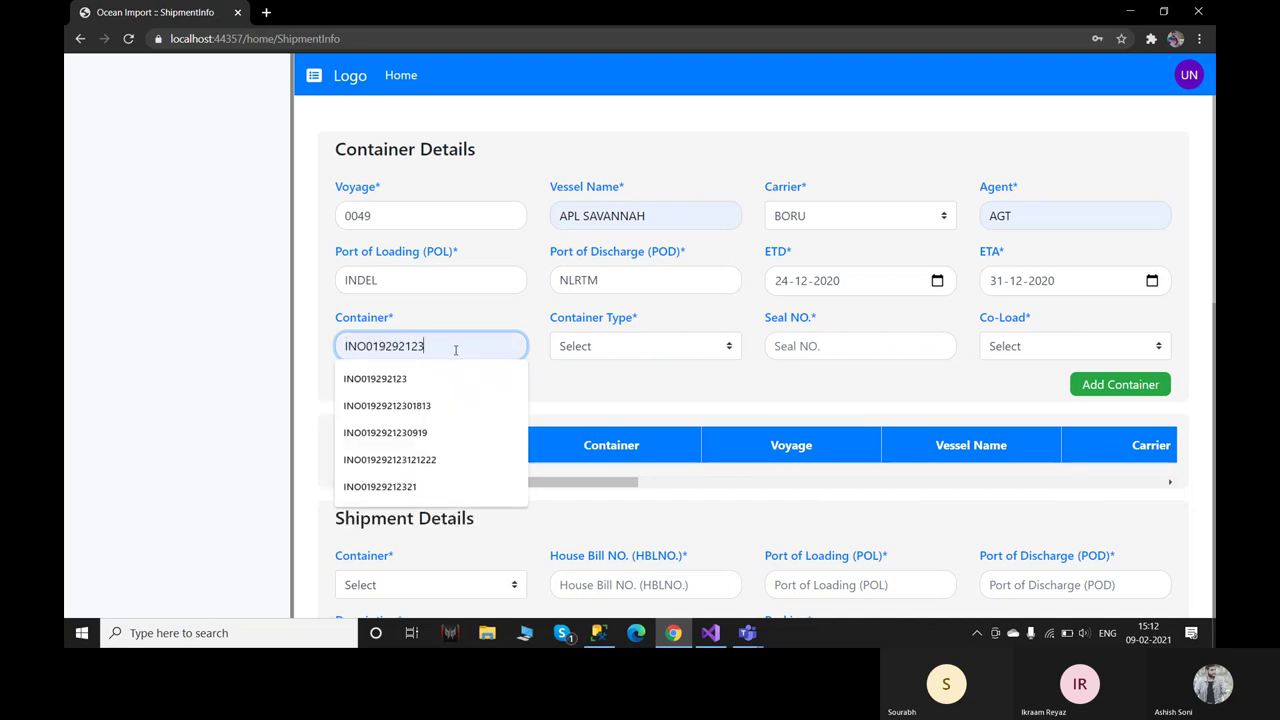
pyautogui.doubleClick(455, 349)
pyautogui.click(493, 327)
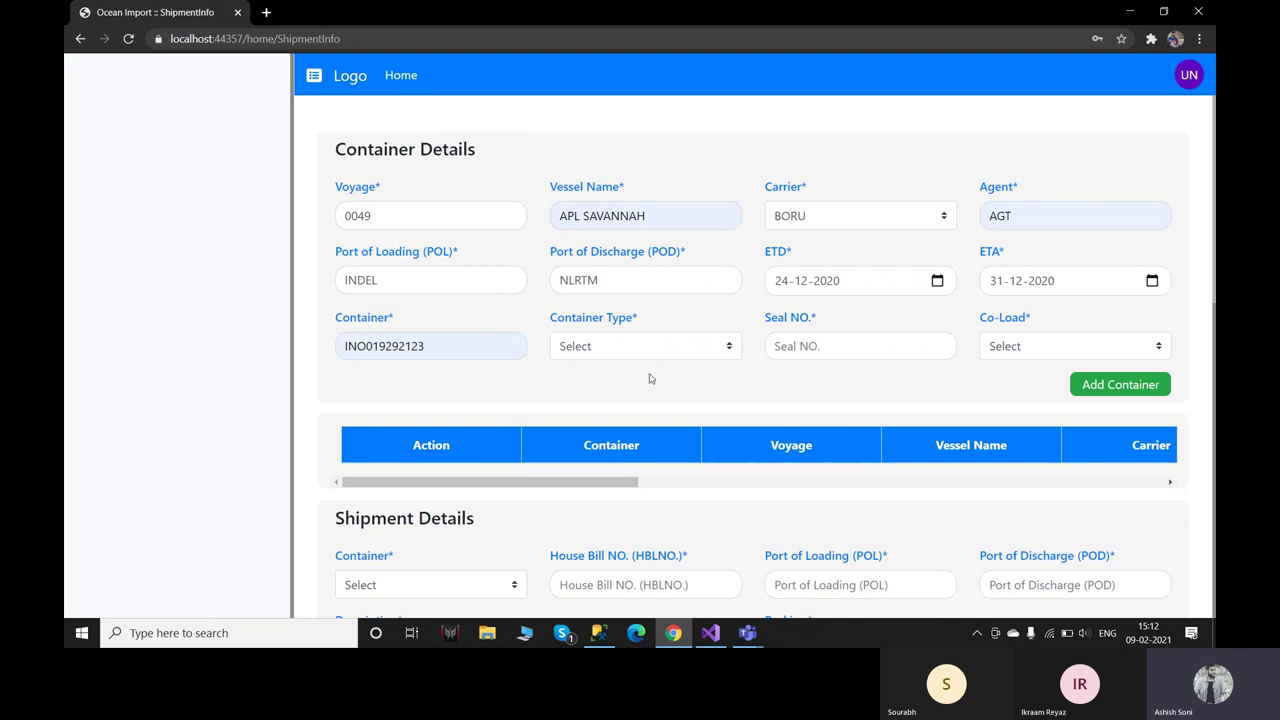
pyautogui.click(715, 349)
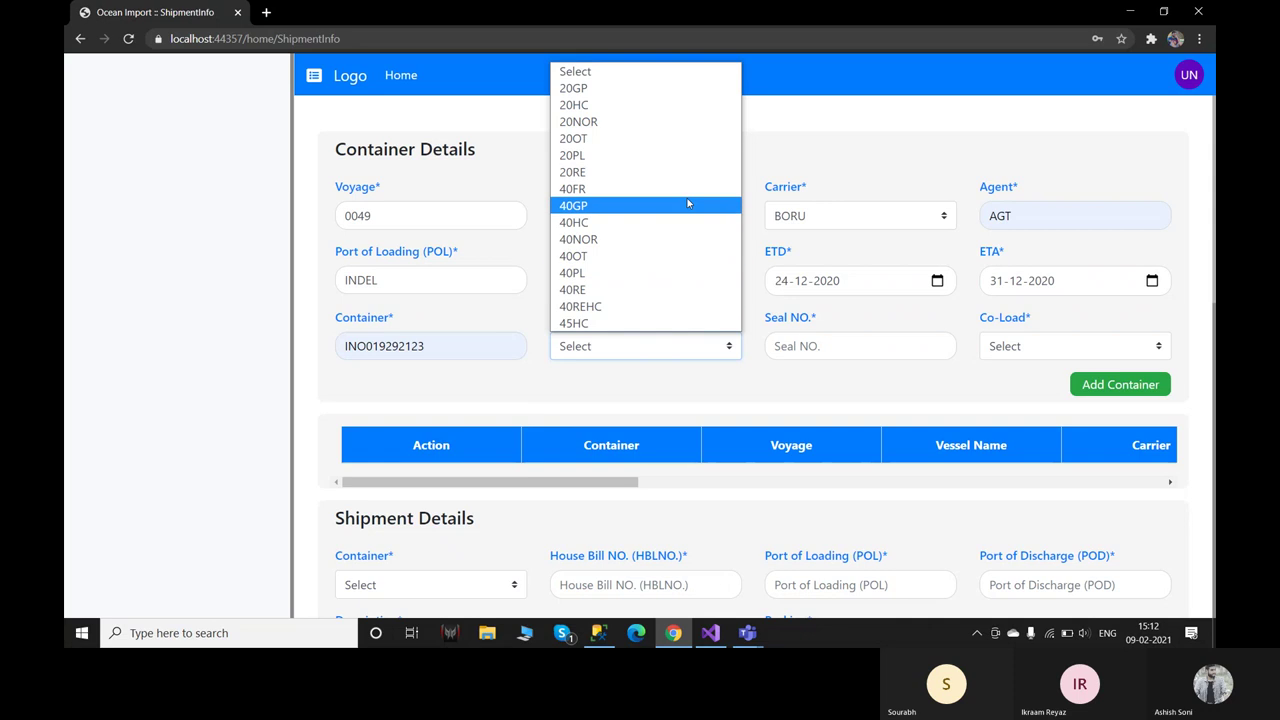
pyautogui.click(715, 358)
pyautogui.click(722, 358)
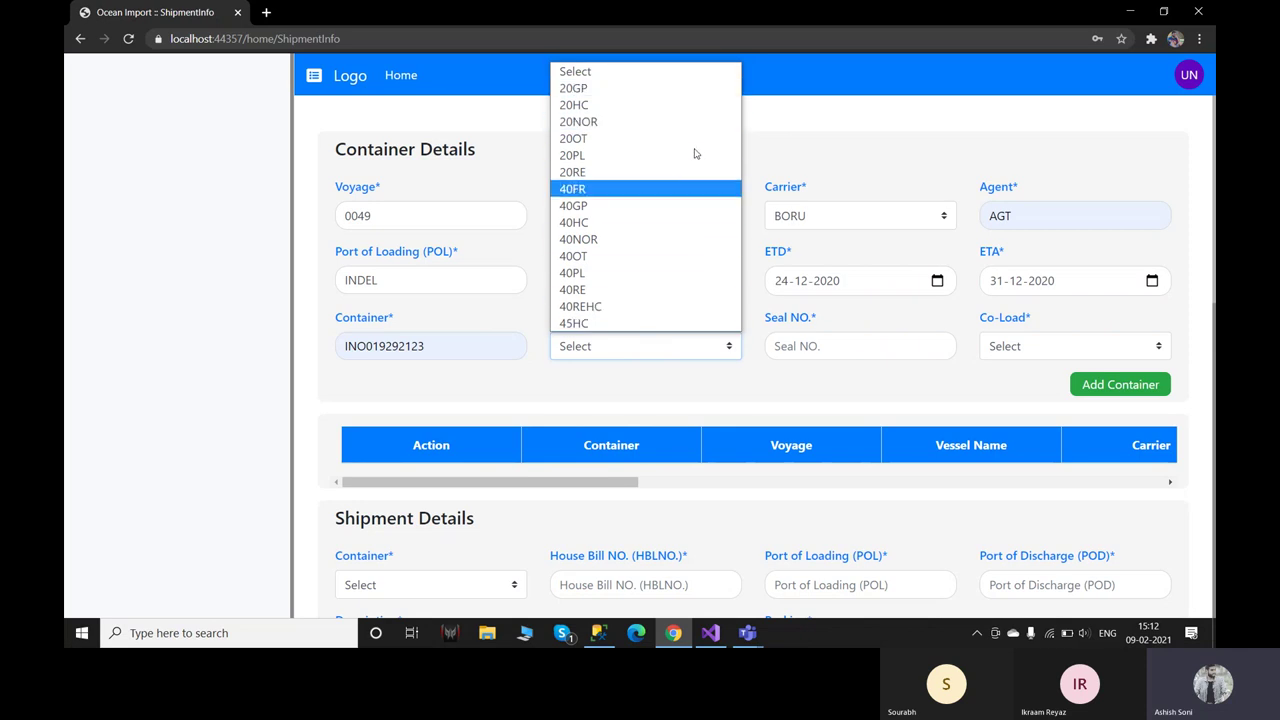
pyautogui.click(691, 94)
# - Enter seal 0049S, set co-load NVOCONRTM, and add the container to the table
pyautogui.click(858, 337)
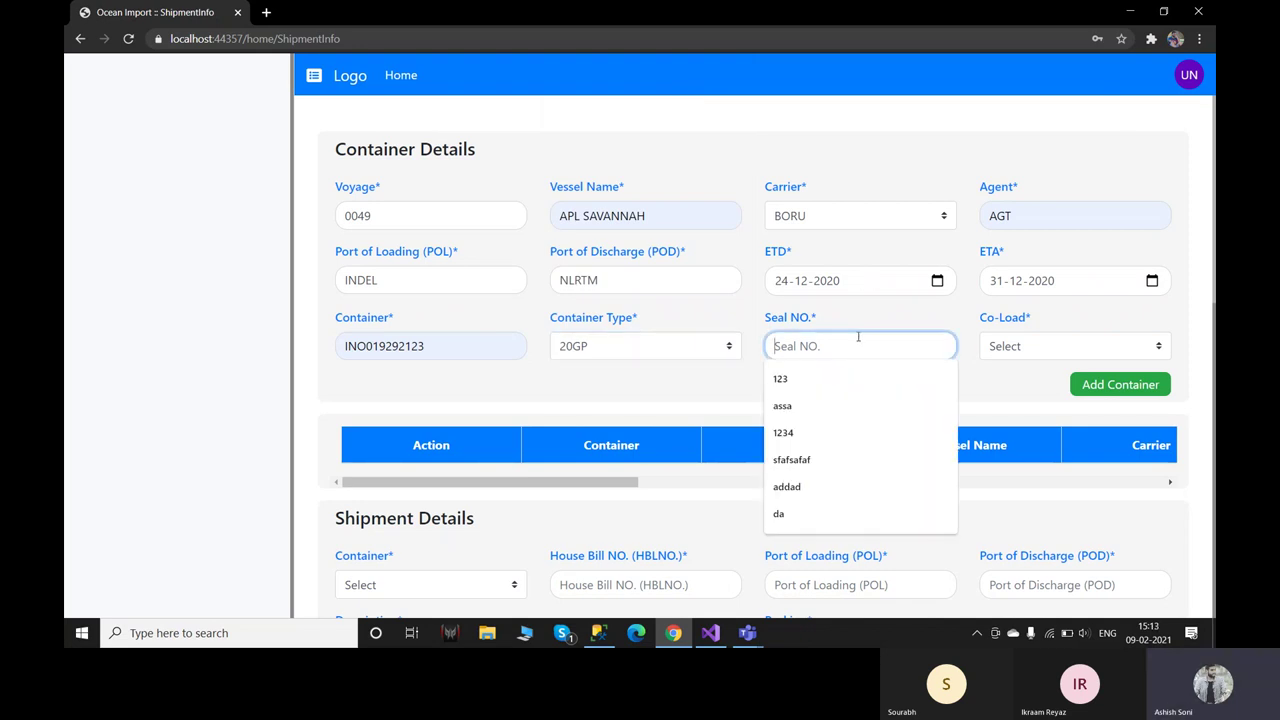
pyautogui.write('0')
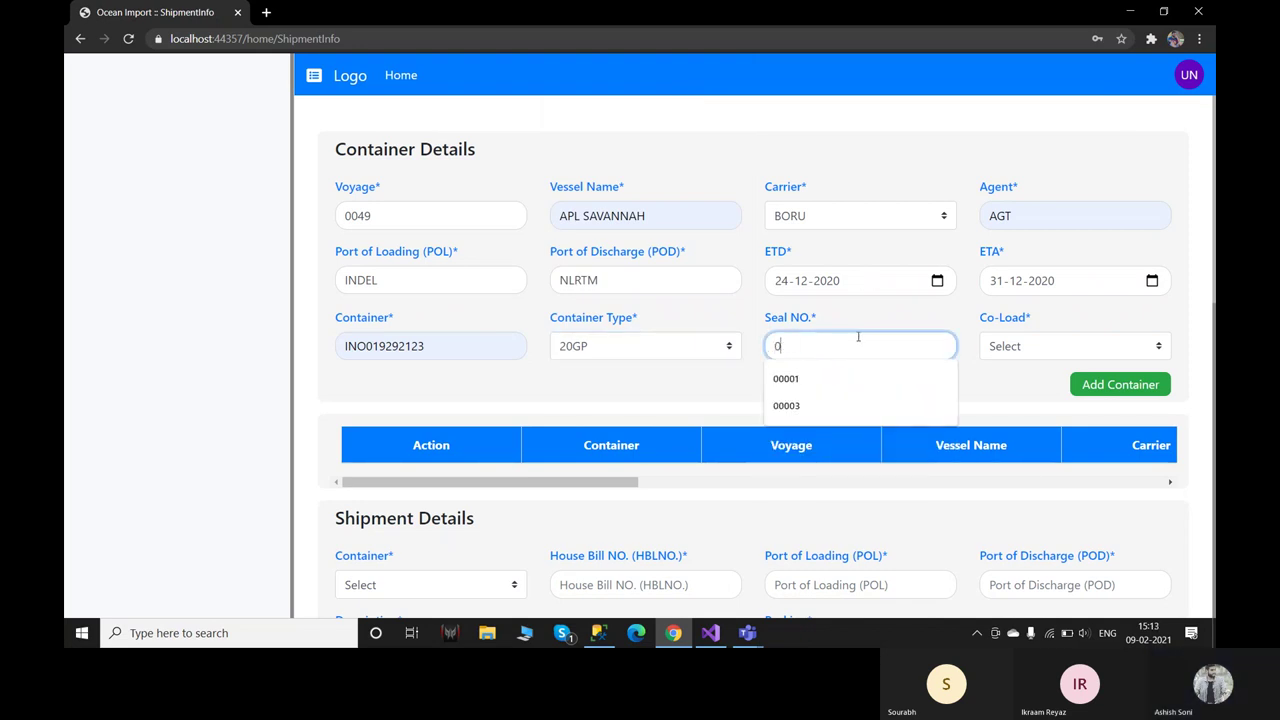
pyautogui.write('049S')
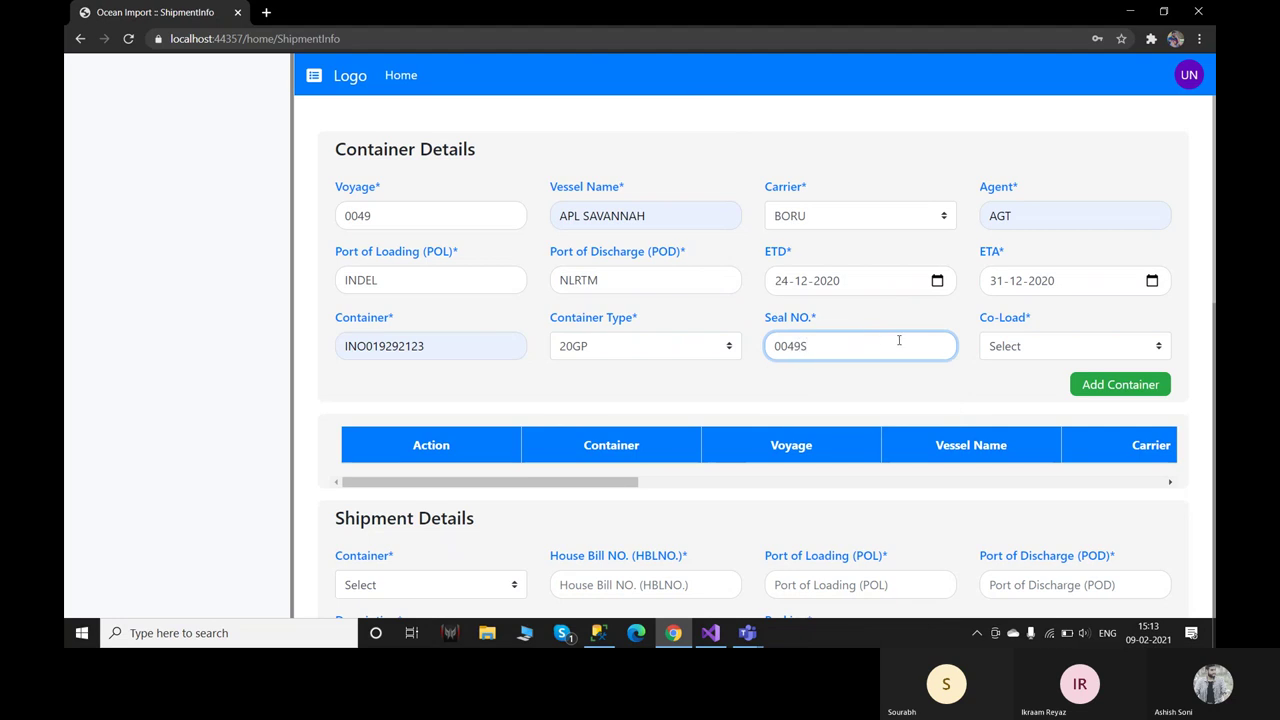
pyautogui.click(1043, 346)
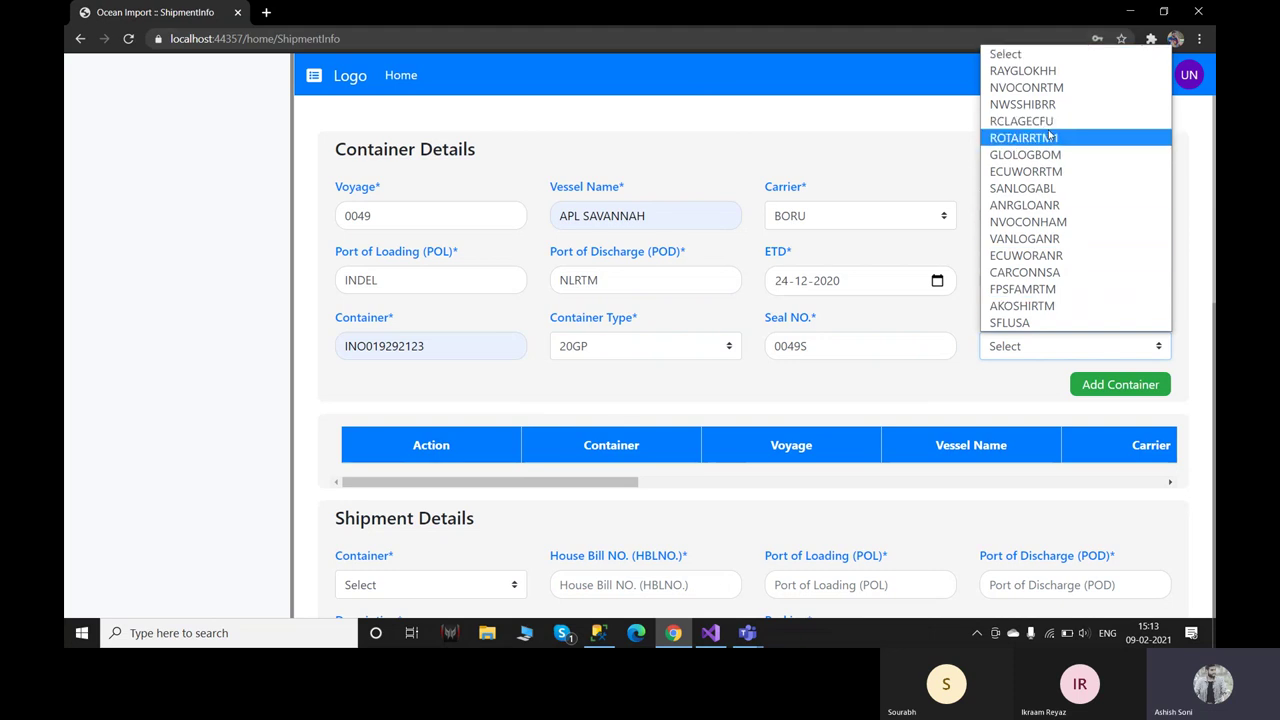
pyautogui.click(1104, 88)
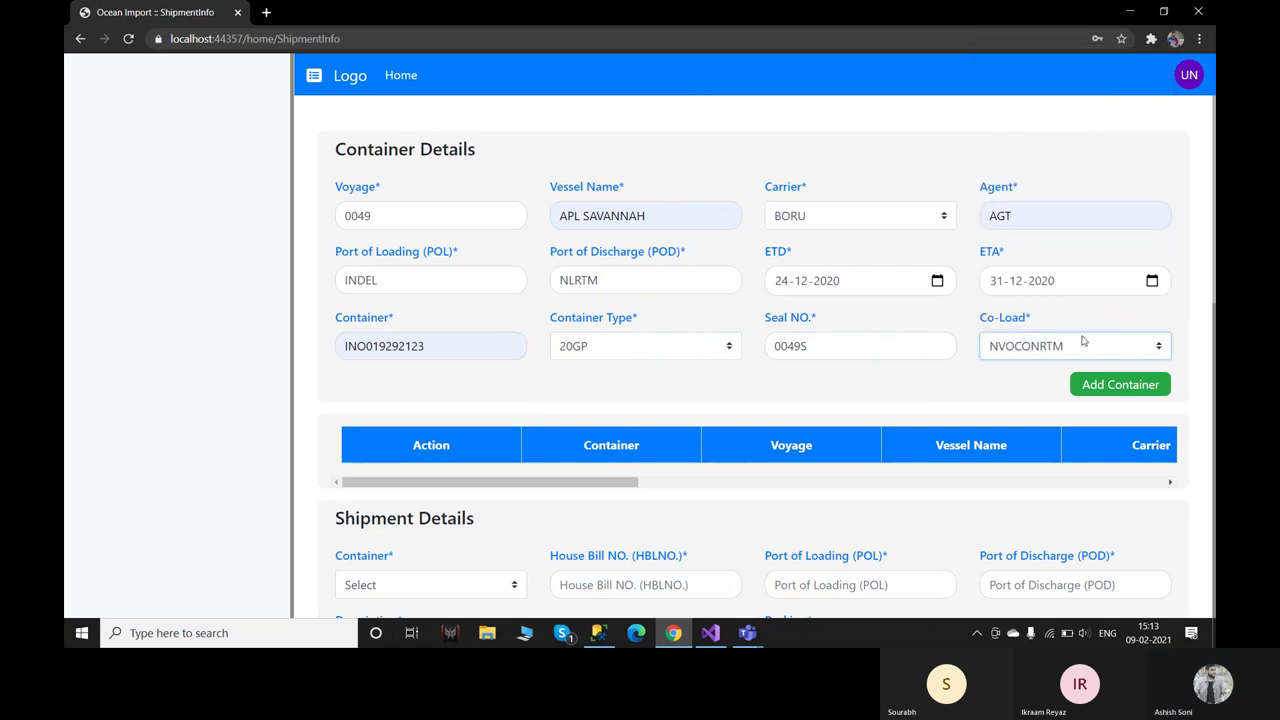
pyautogui.click(1100, 388)
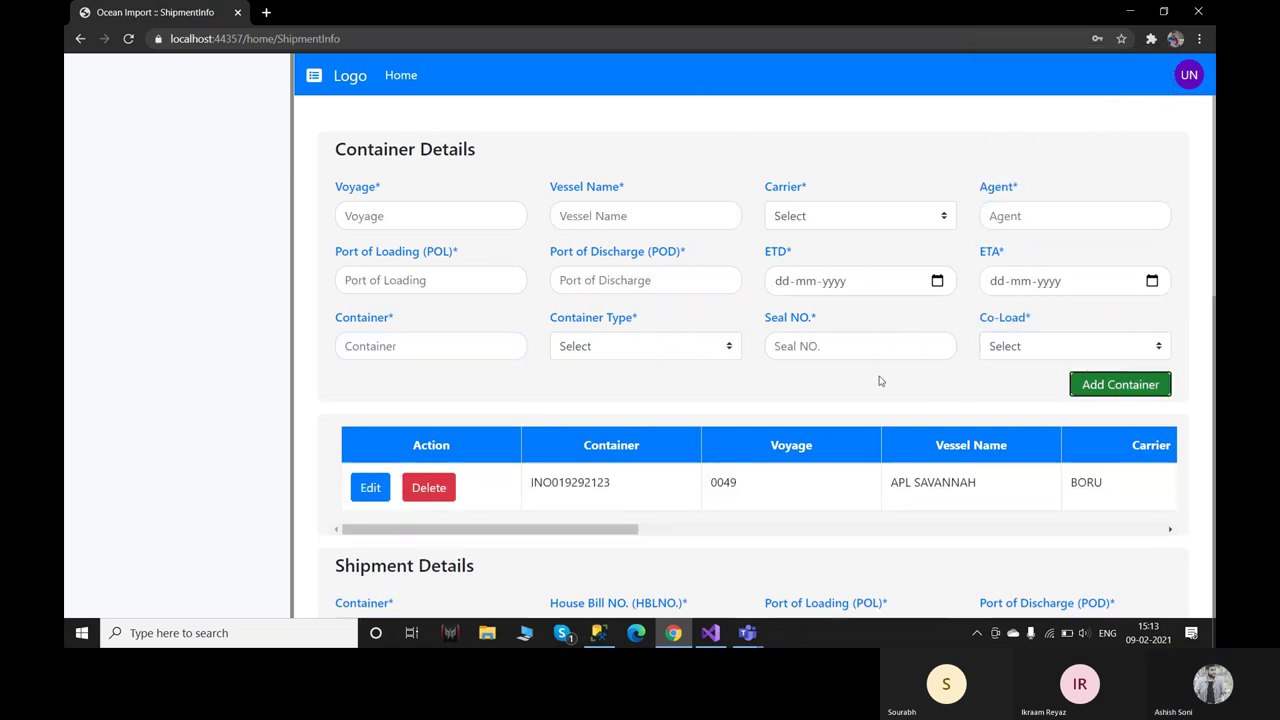
pyautogui.scroll(-1, 820, 372)
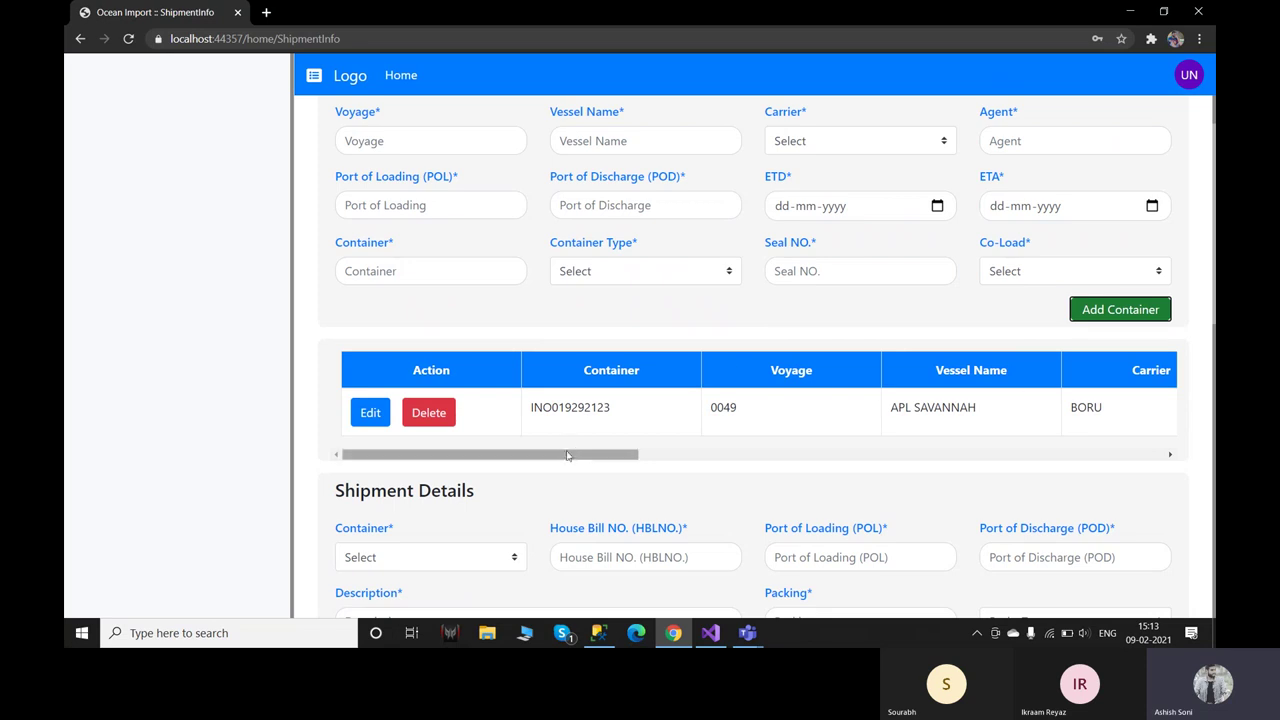
pyautogui.moveTo(568, 457); pyautogui.dragTo(596, 457)
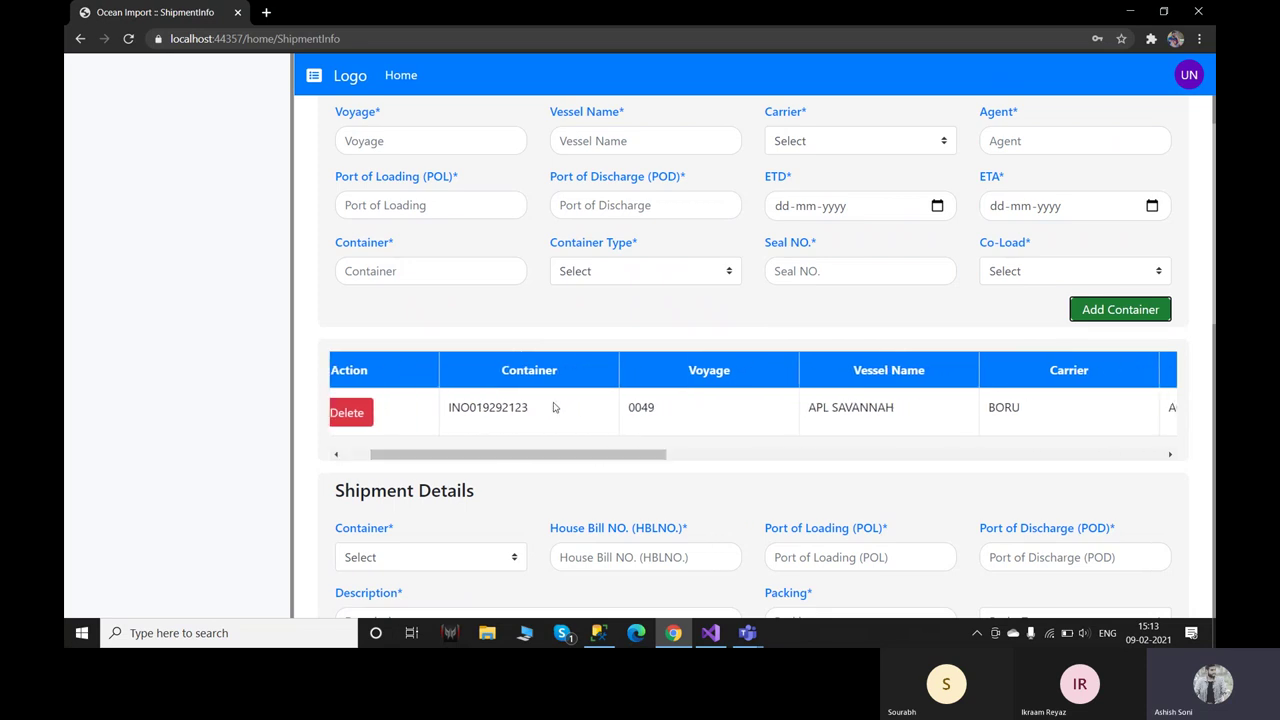
pyautogui.moveTo(595, 462); pyautogui.dragTo(1112, 457)
pyautogui.scroll(1, 754, 320)
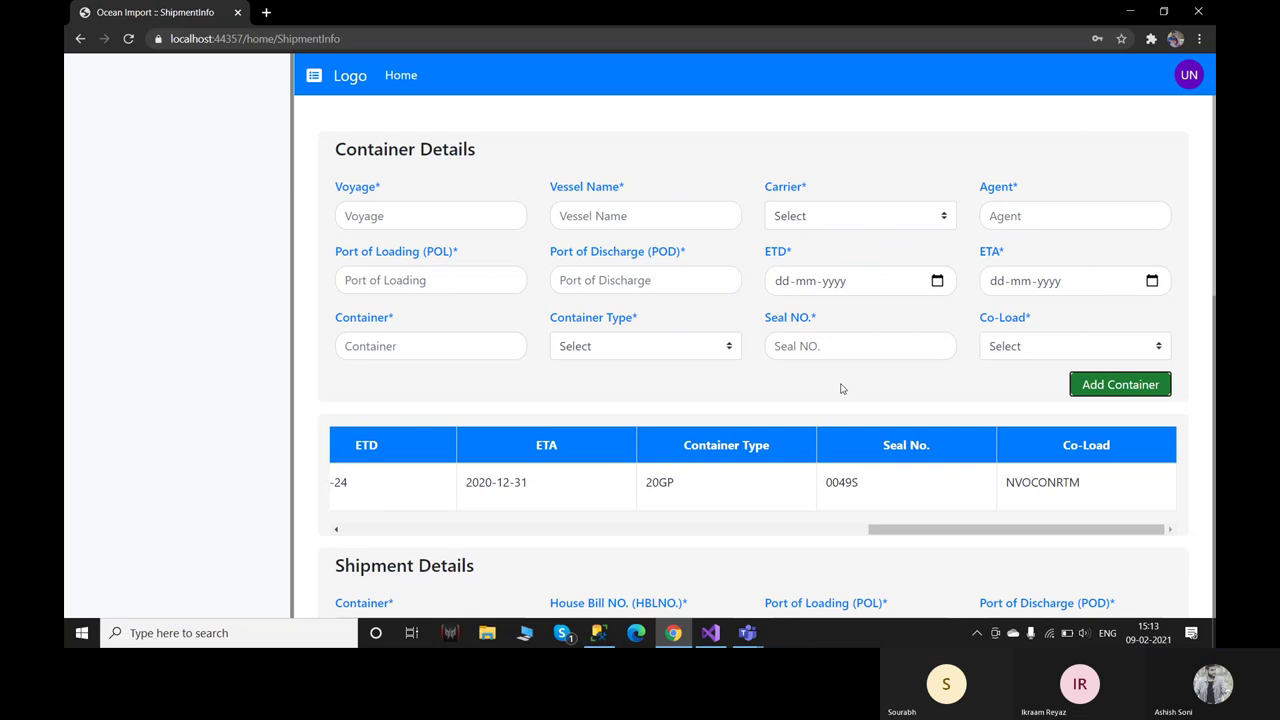
pyautogui.moveTo(943, 531); pyautogui.dragTo(401, 543)
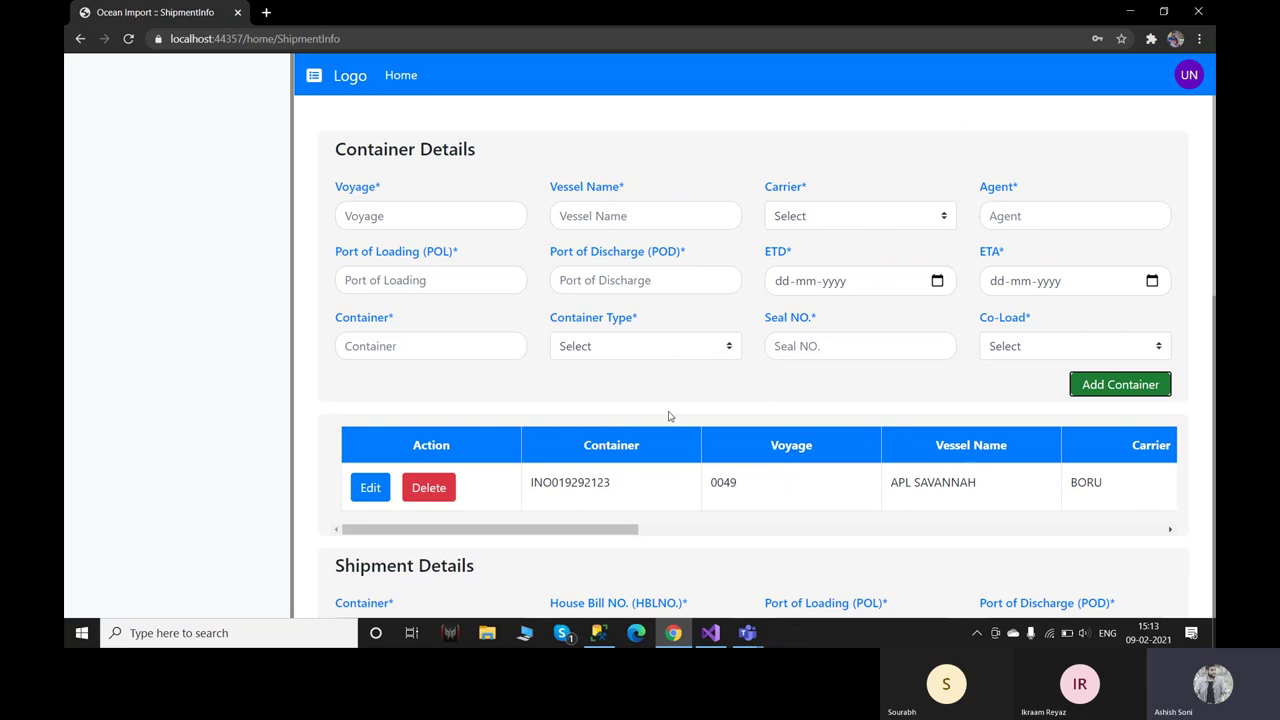
pyautogui.scroll(-1, 680, 415)
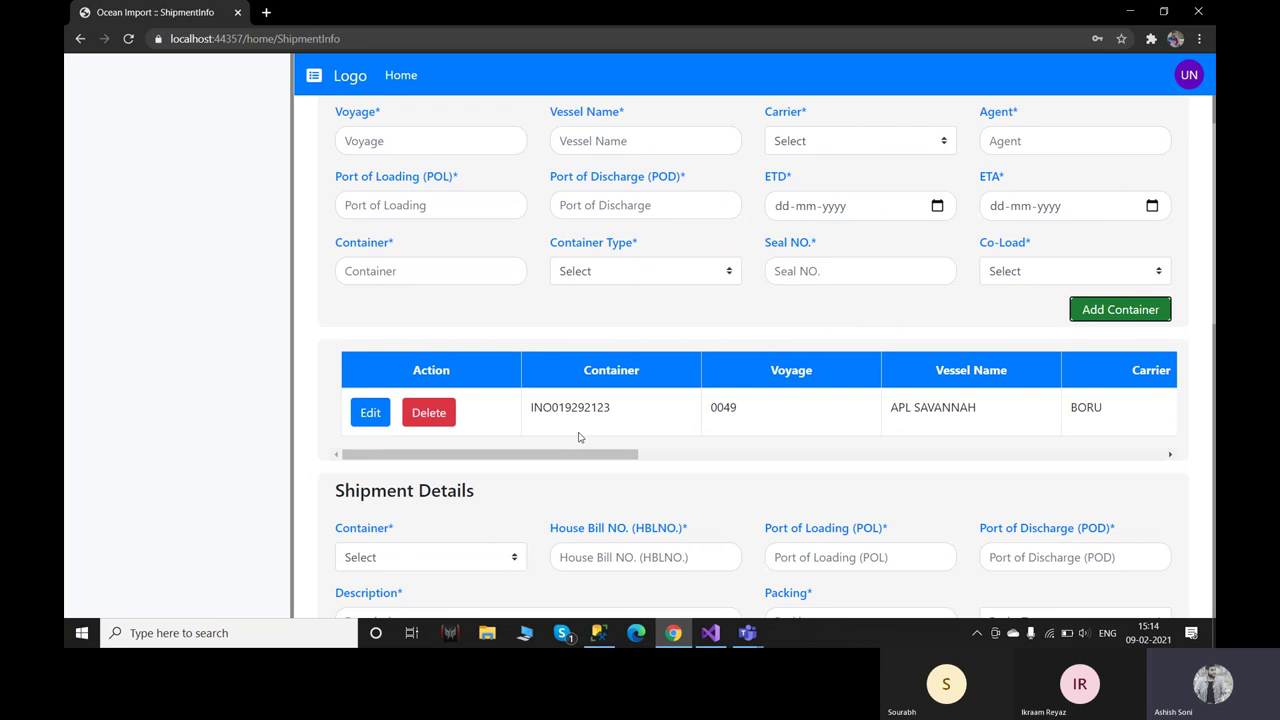
pyautogui.moveTo(587, 455); pyautogui.dragTo(500, 449)
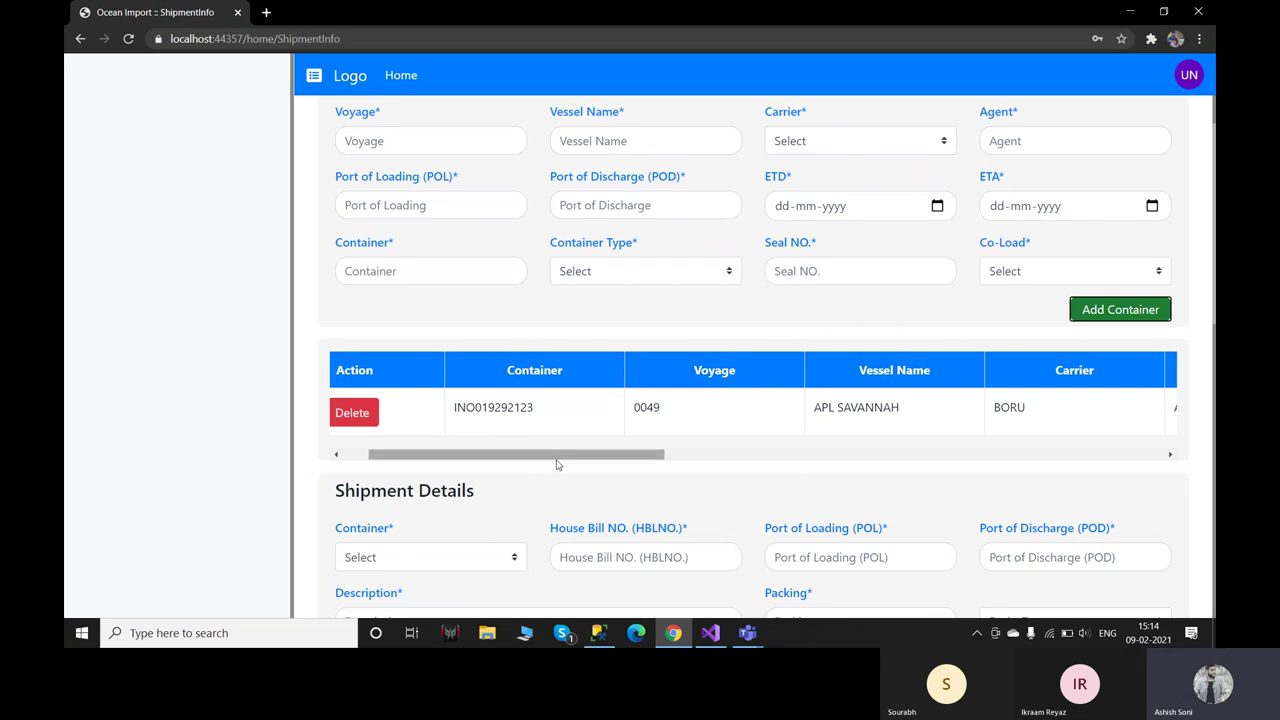
pyautogui.moveTo(566, 460); pyautogui.dragTo(409, 459)
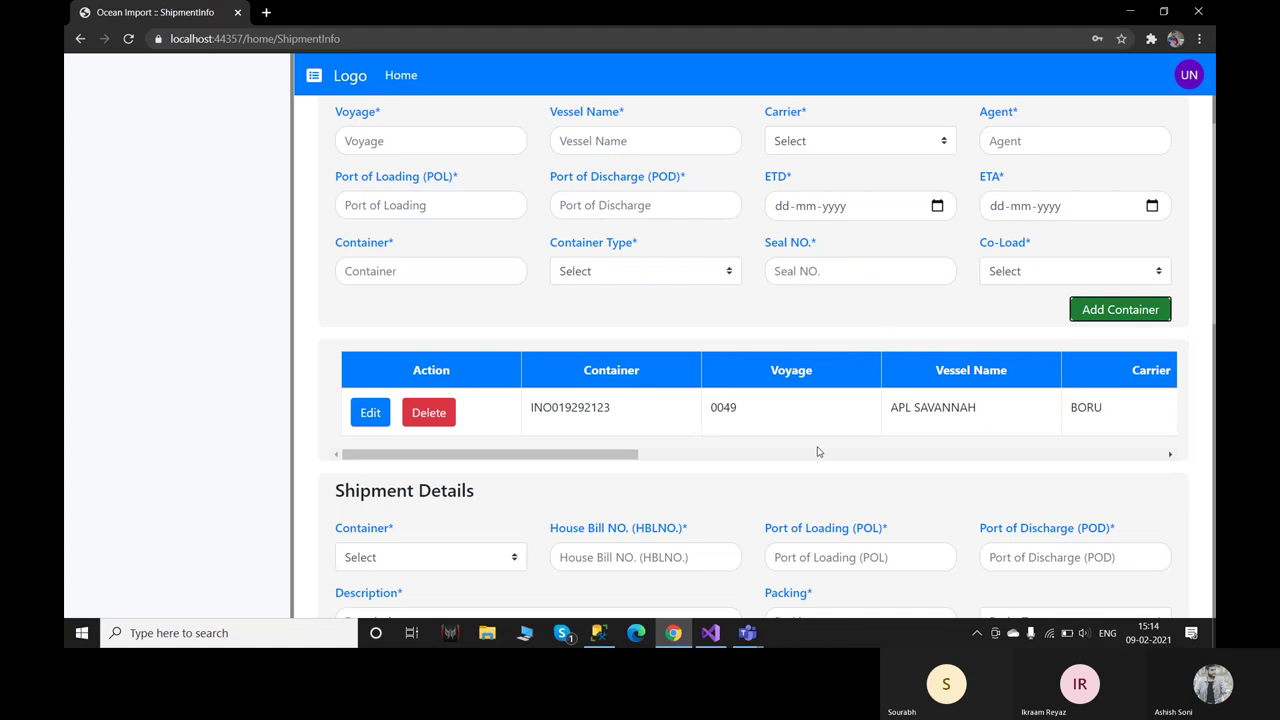
# - Assign container INO019292123 to the shipment in Shipment Details
pyautogui.scroll(-1, 828, 442)
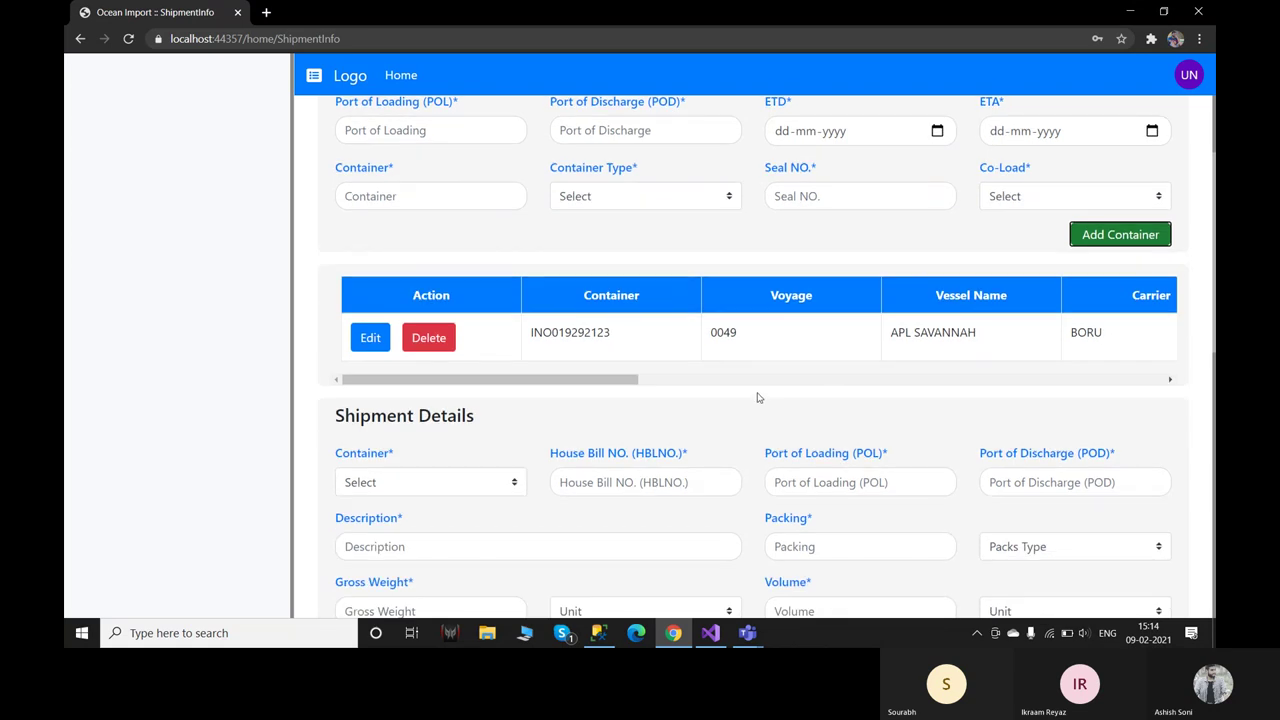
pyautogui.scroll(-1, 757, 398)
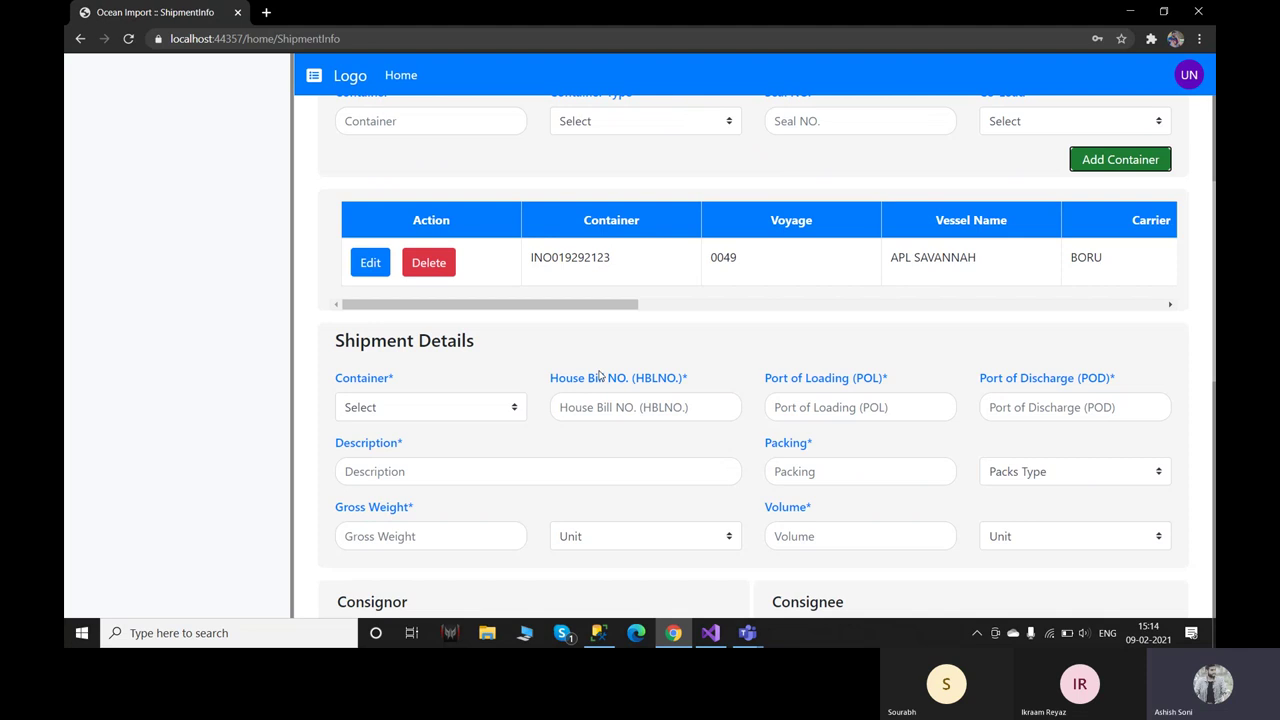
pyautogui.scroll(-1, 603, 376)
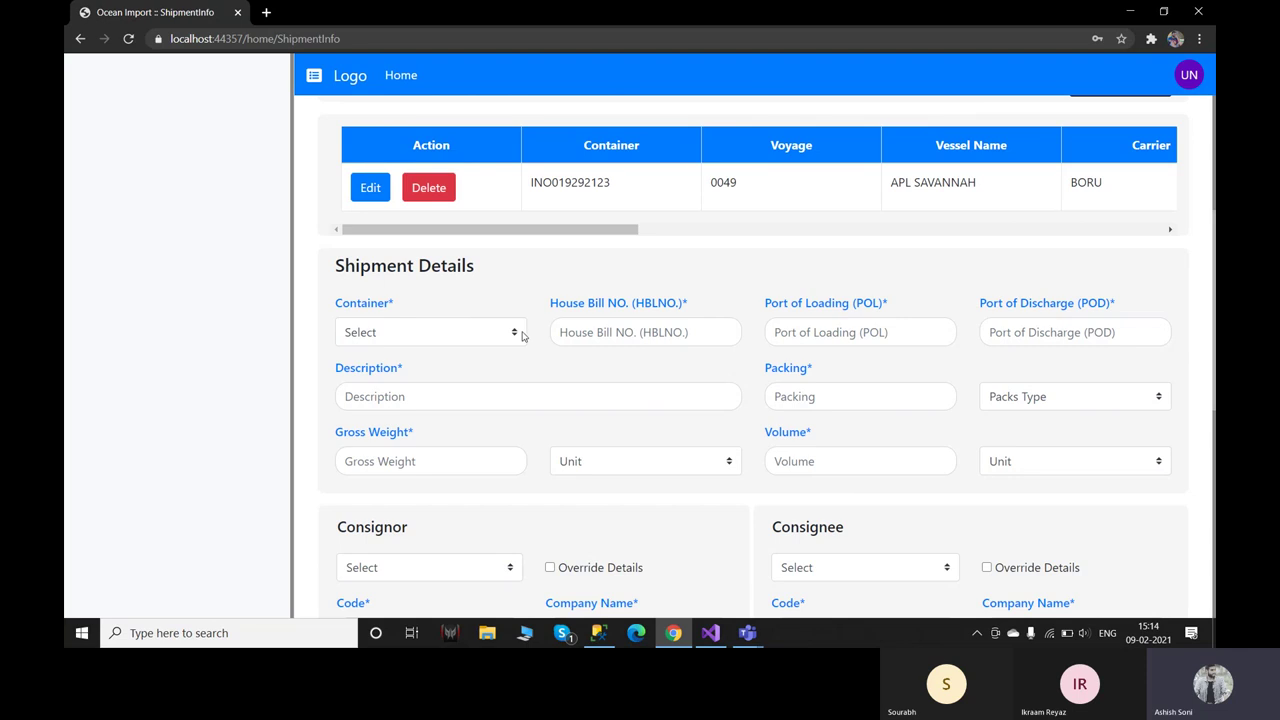
pyautogui.click(520, 334)
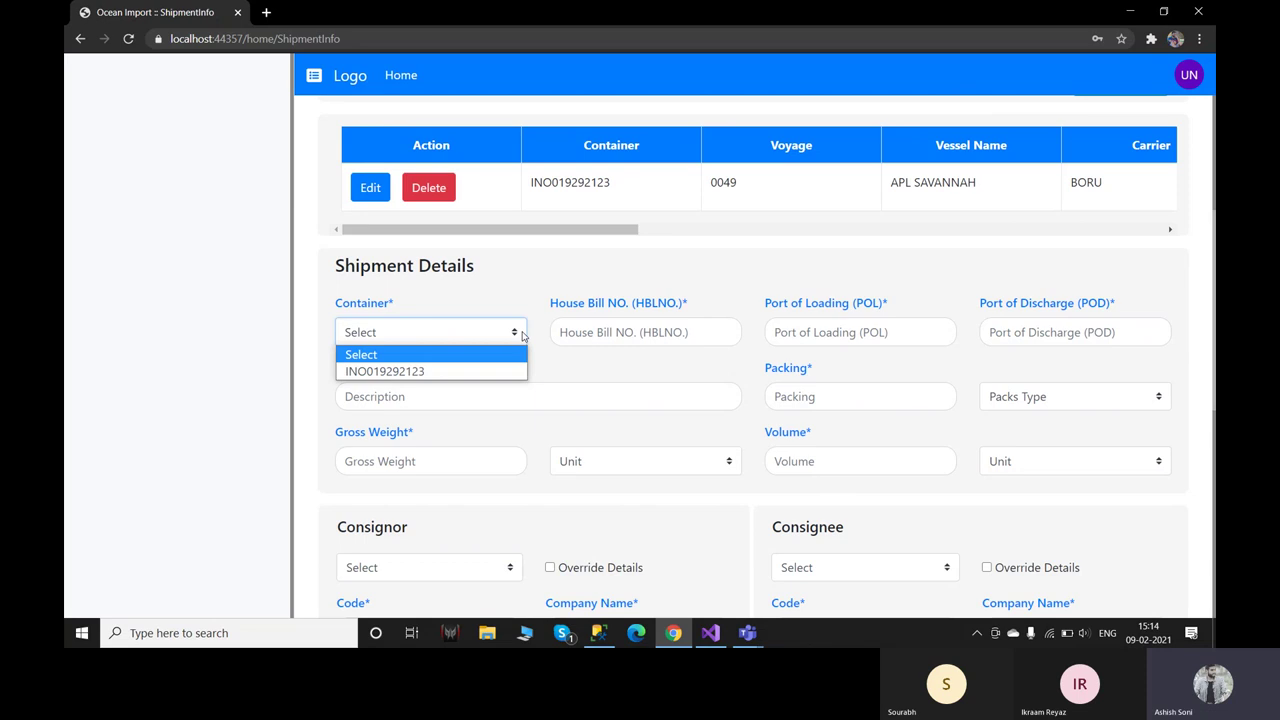
pyautogui.click(430, 372)
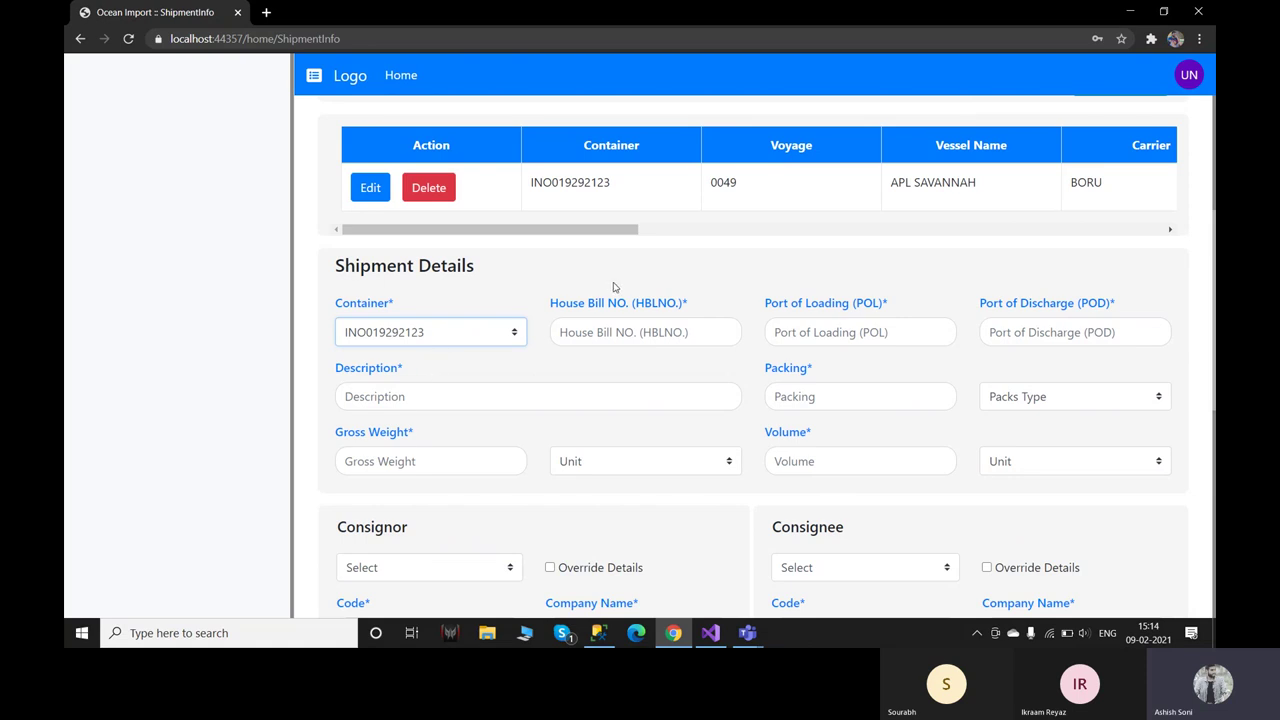
# - Enter house bill number INO0192HBI and begin the port of loading with IN
pyautogui.scroll(-1, 616, 289)
pyautogui.scroll(1, 639, 266)
pyautogui.click(657, 335)
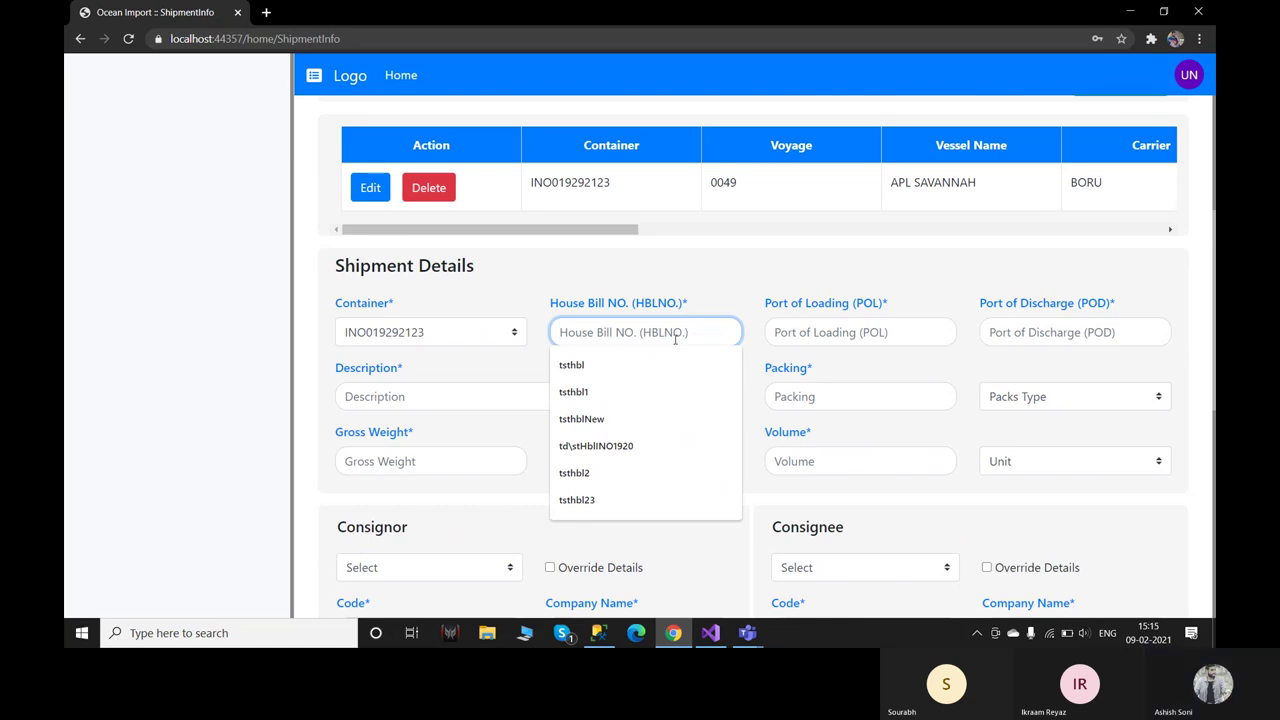
pyautogui.write('INO')
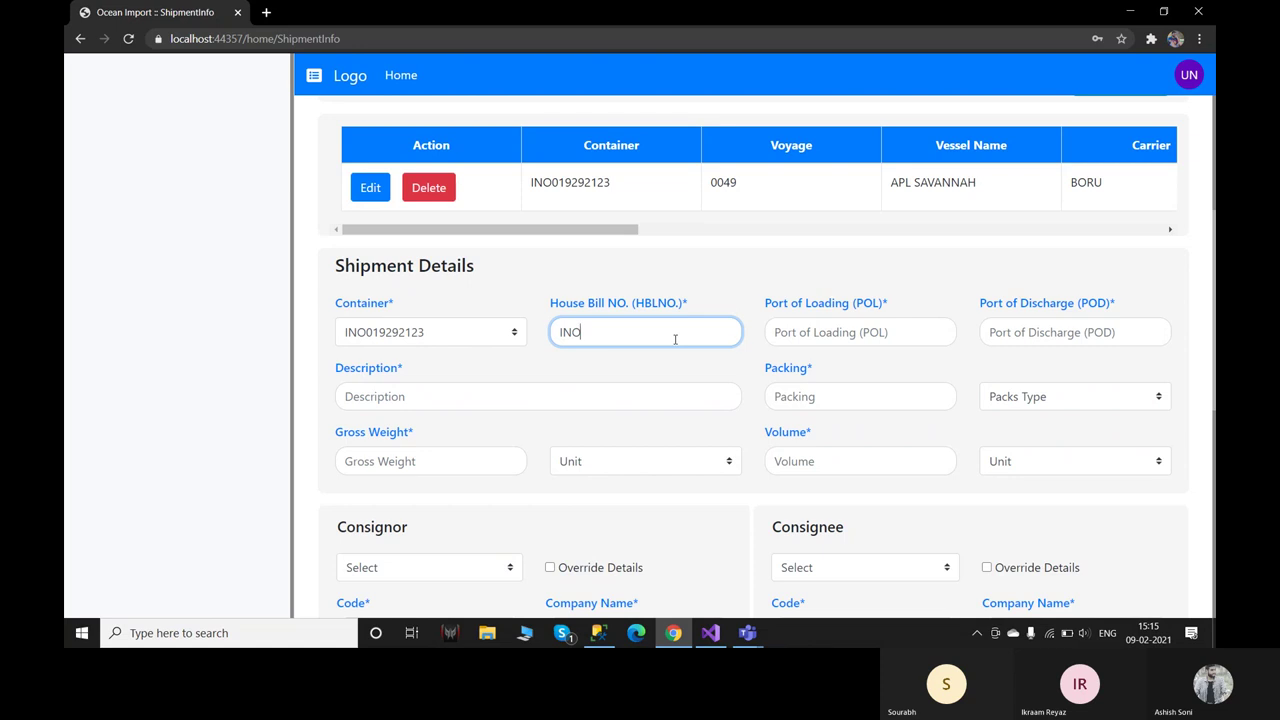
pyautogui.write('0192HBI')
pyautogui.click(841, 332)
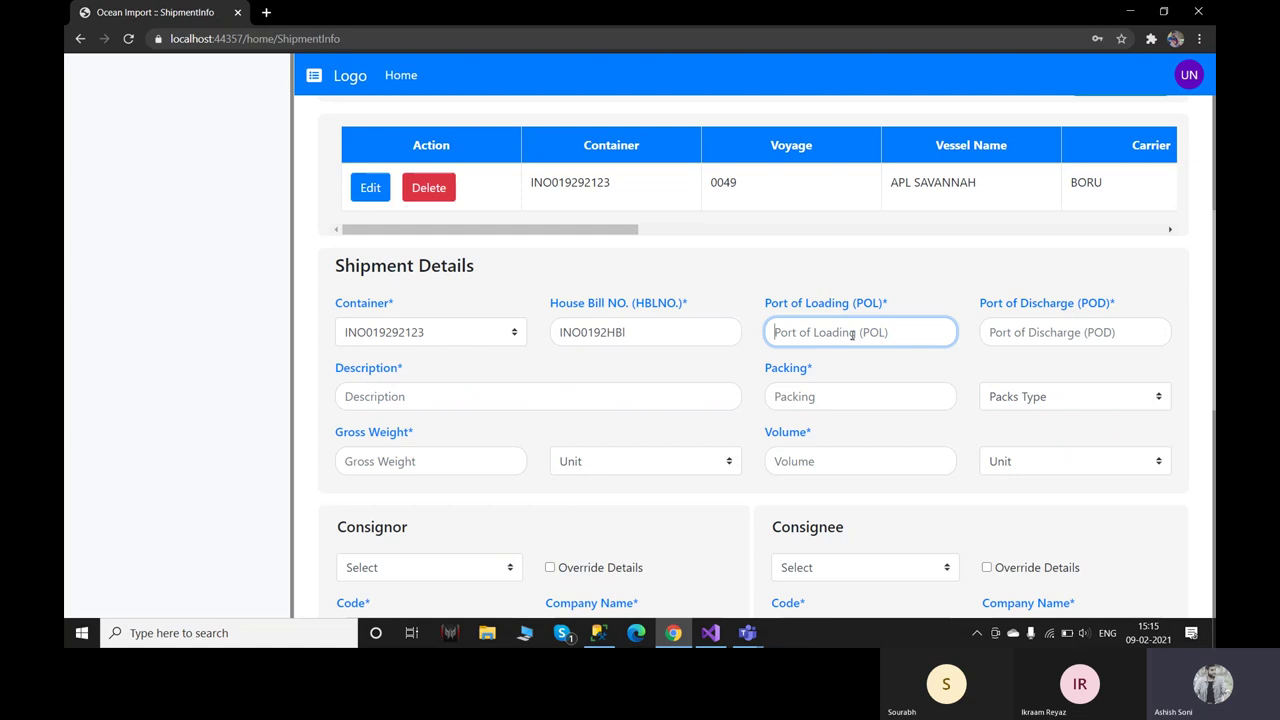
pyautogui.write('IN')
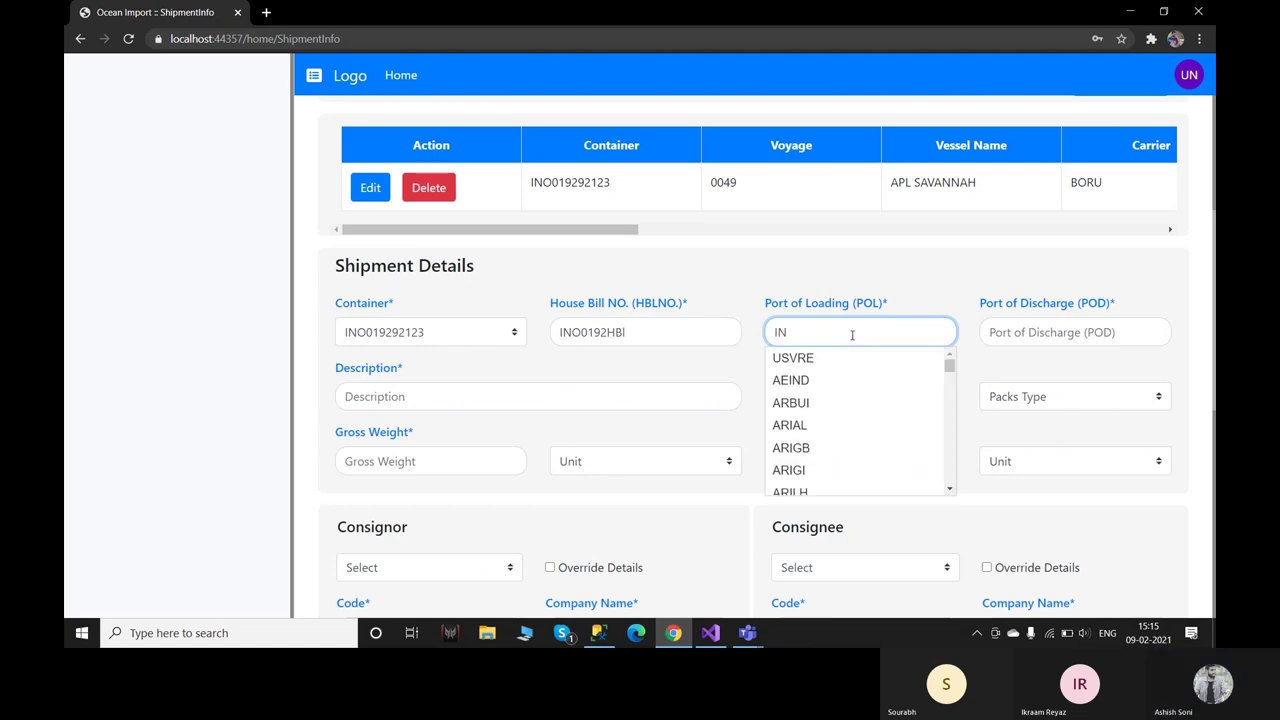
# - Complete the shipment's port of loading as INDEL and enter NLRTM as port of discharge
pyautogui.scroll(-1, 851, 365)
pyautogui.scroll(1, 847, 392)
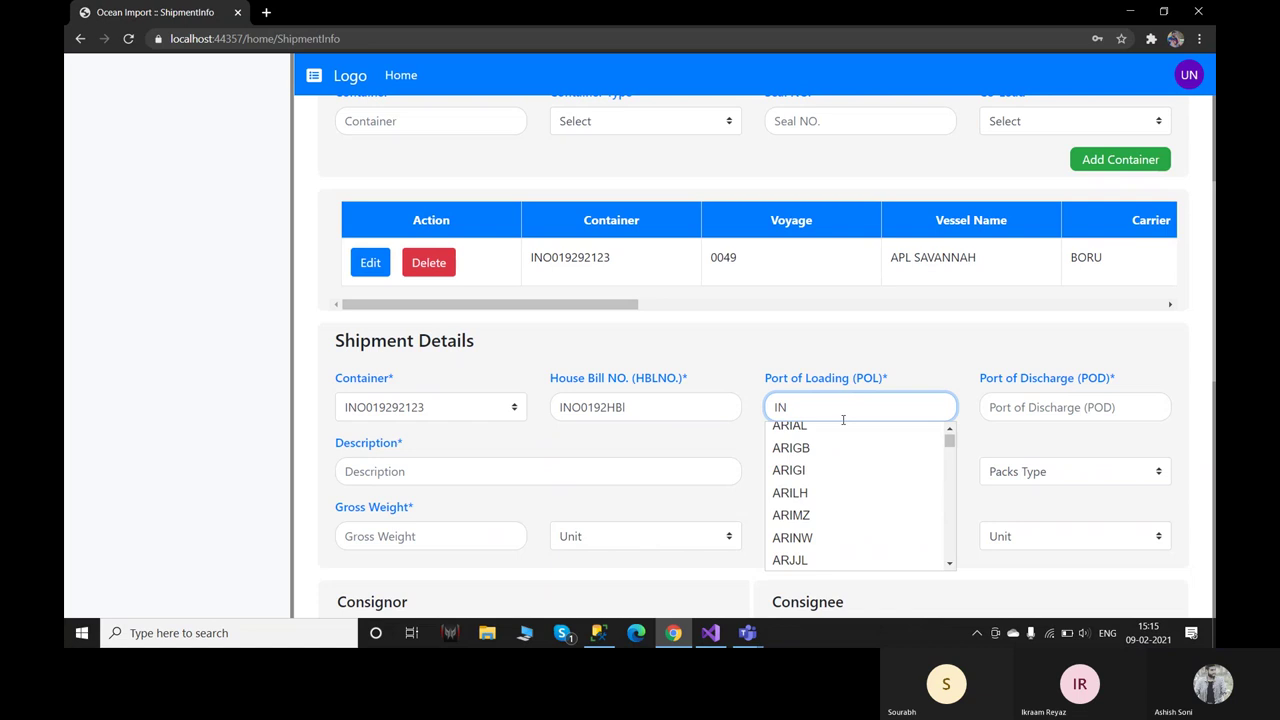
pyautogui.write('DEL')
pyautogui.click(1036, 407)
pyautogui.write('NLRTM')
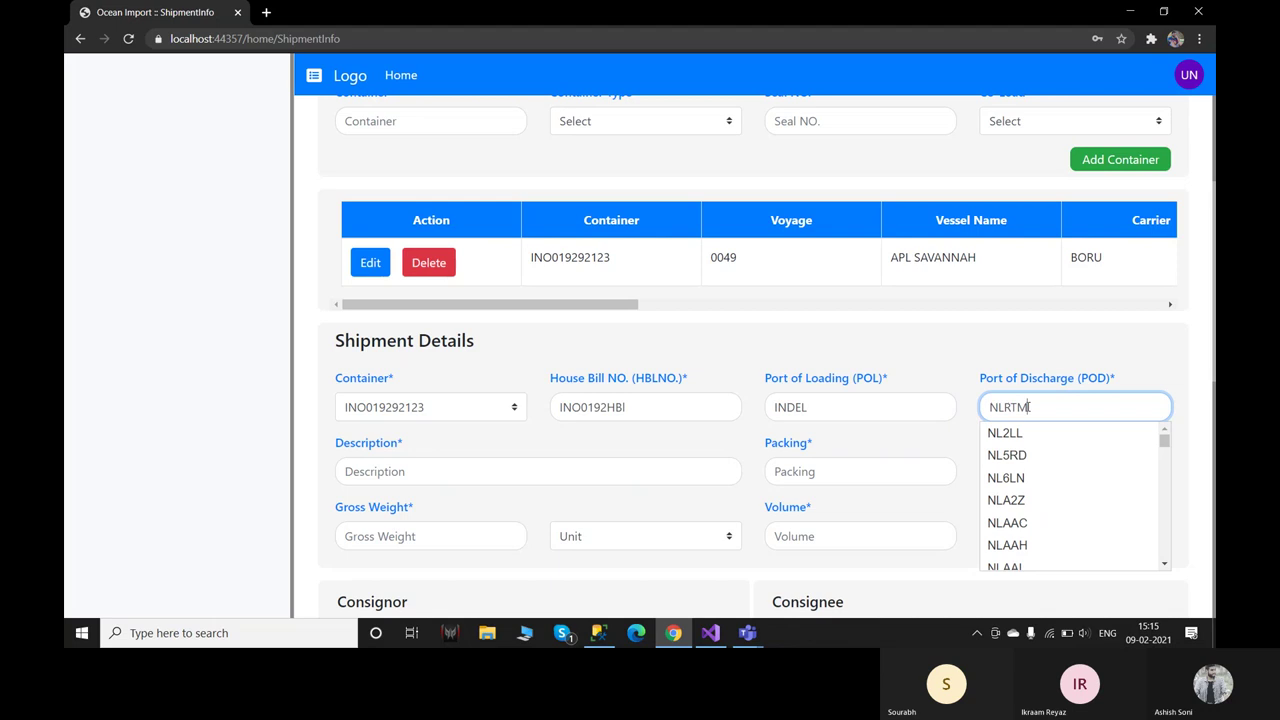
# - Describe the cargo as Fabrics, packed as 20 PLT-Pallet
pyautogui.click(509, 475)
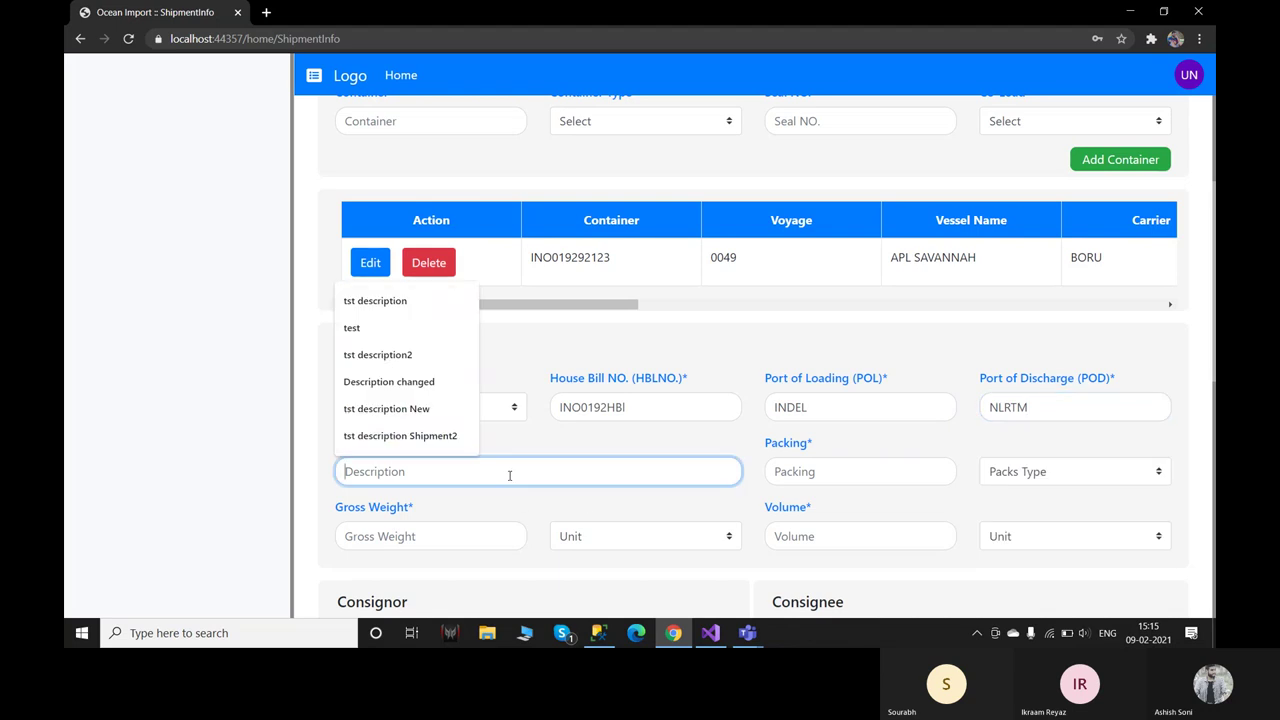
pyautogui.write('Fabric')
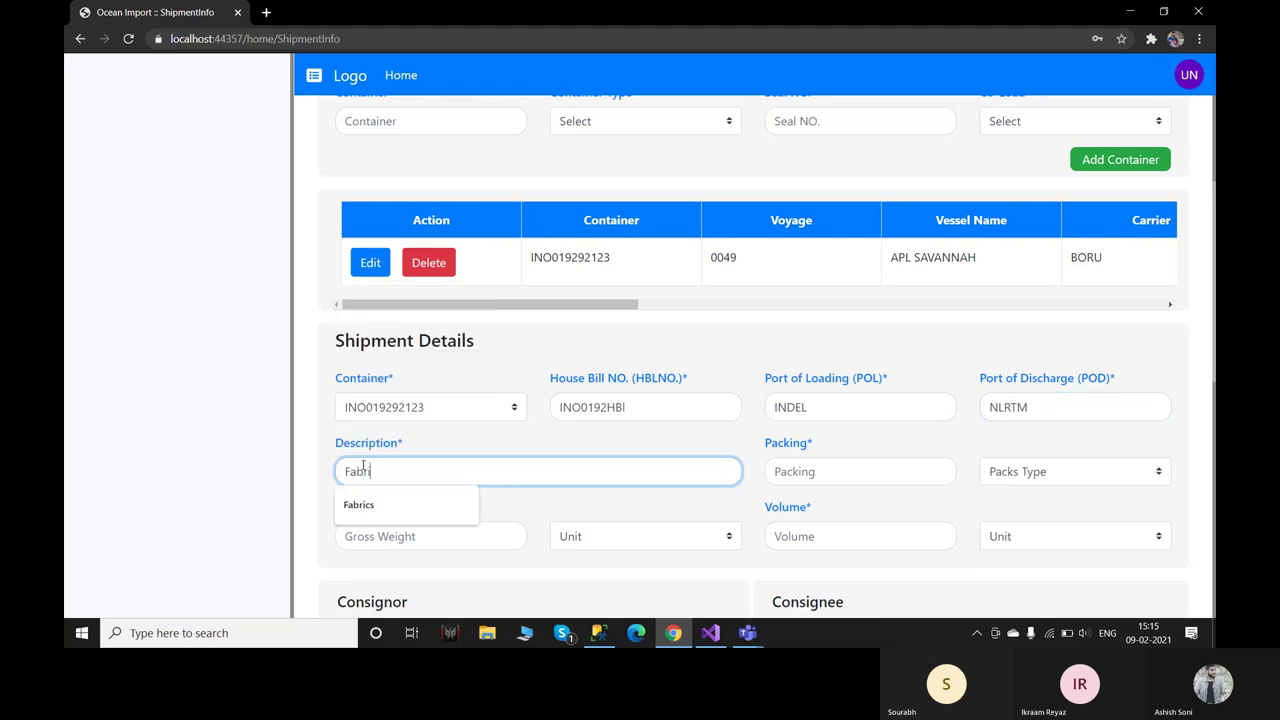
pyautogui.press('Down')
pyautogui.press('Return')
pyautogui.click(886, 475)
pyautogui.write('20')
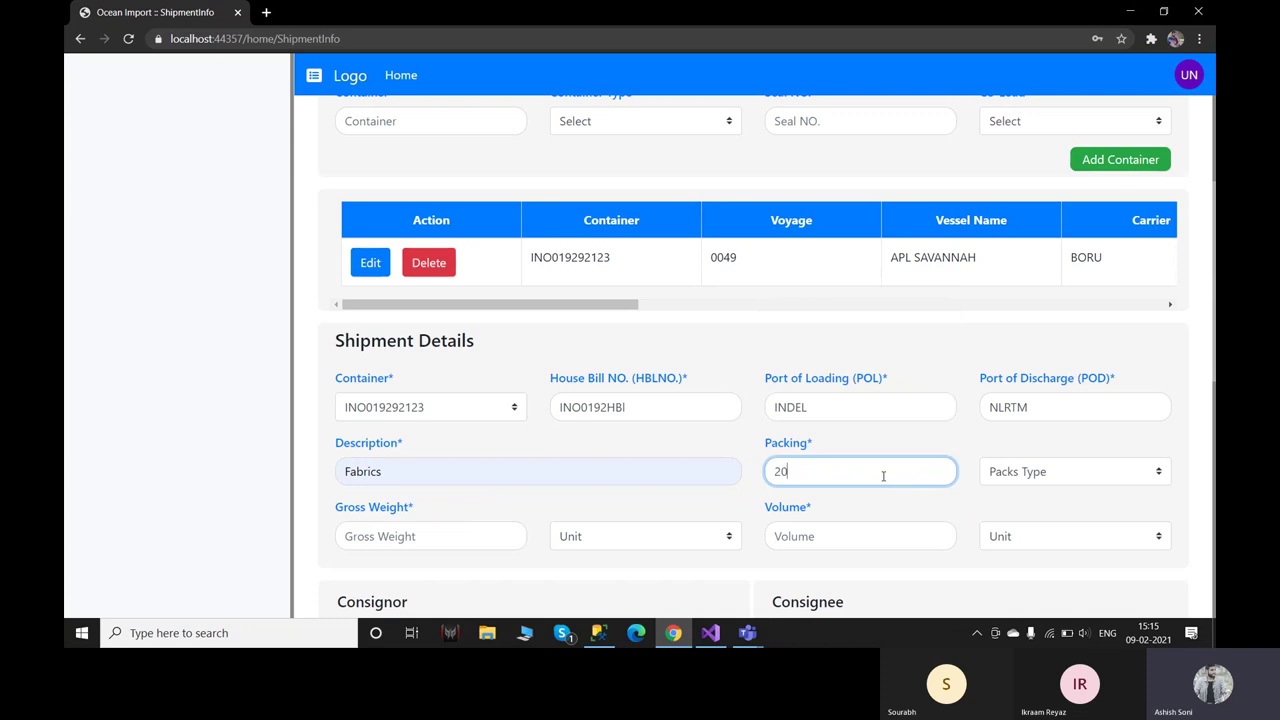
pyautogui.click(1145, 485)
pyautogui.press('Down')
pyautogui.press('Return')
pyautogui.scroll(-2, 630, 440)
# - Enter gross weight 20 KG-Kilogram and volume 20 cc-cubic Centimeters
pyautogui.click(477, 386)
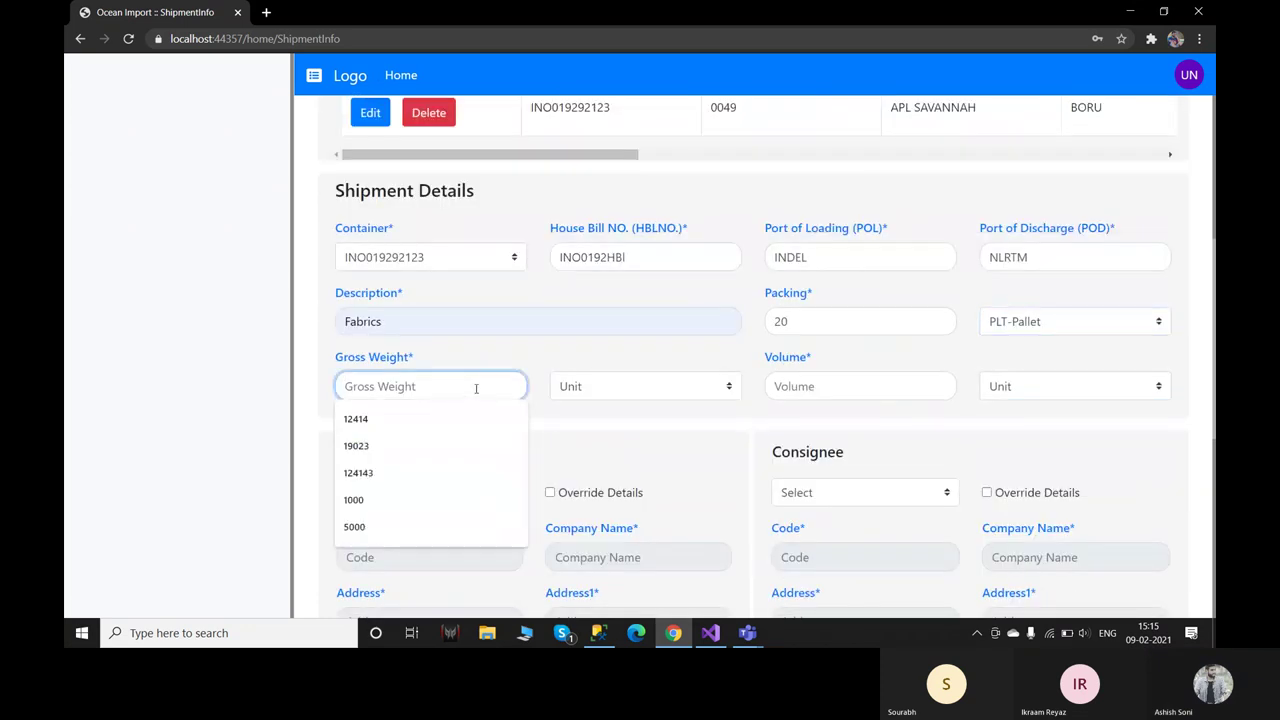
pyautogui.write('20')
pyautogui.click(605, 386)
pyautogui.click(598, 428)
pyautogui.click(880, 395)
pyautogui.write('20')
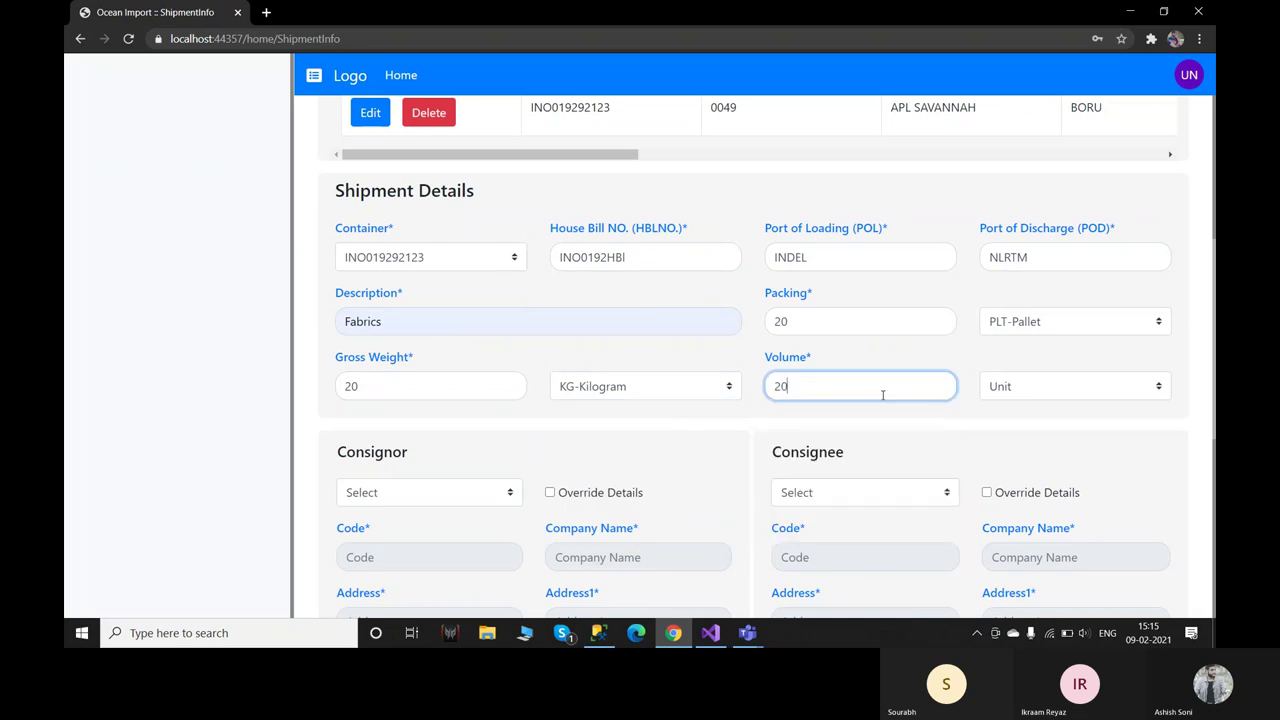
pyautogui.click(1024, 385)
pyautogui.click(1031, 425)
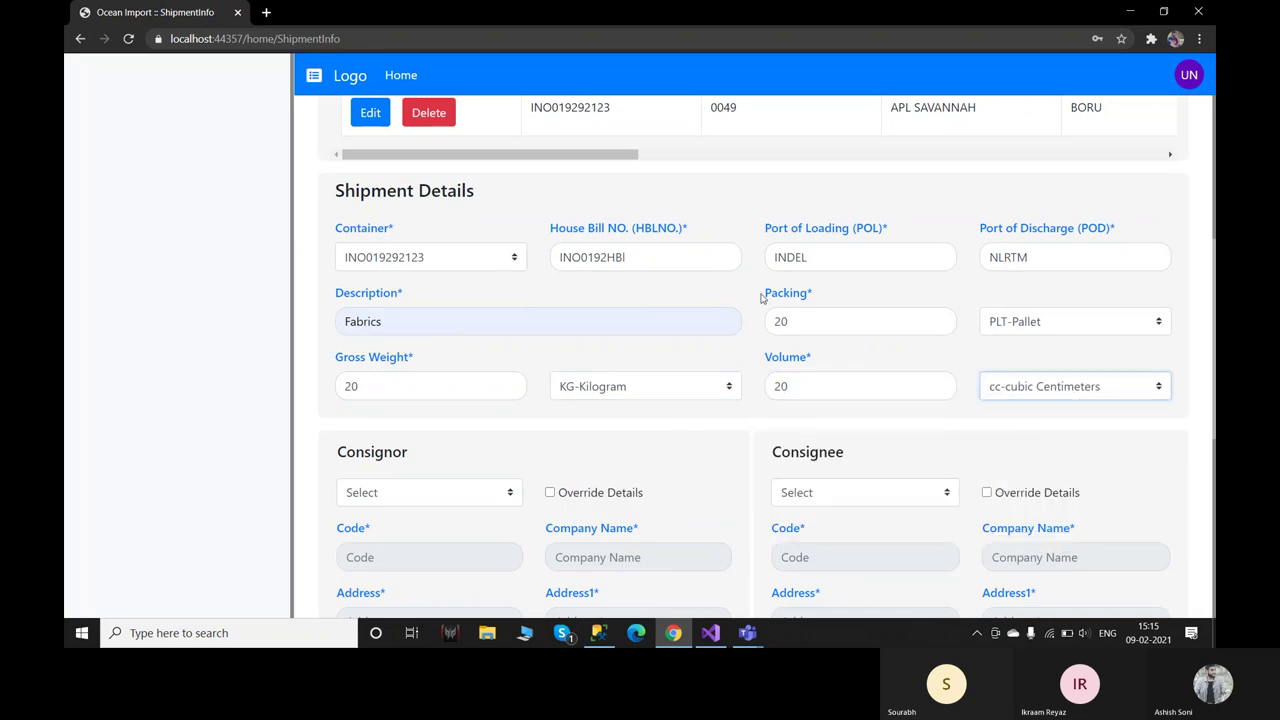
pyautogui.scroll(-3, 733, 310)
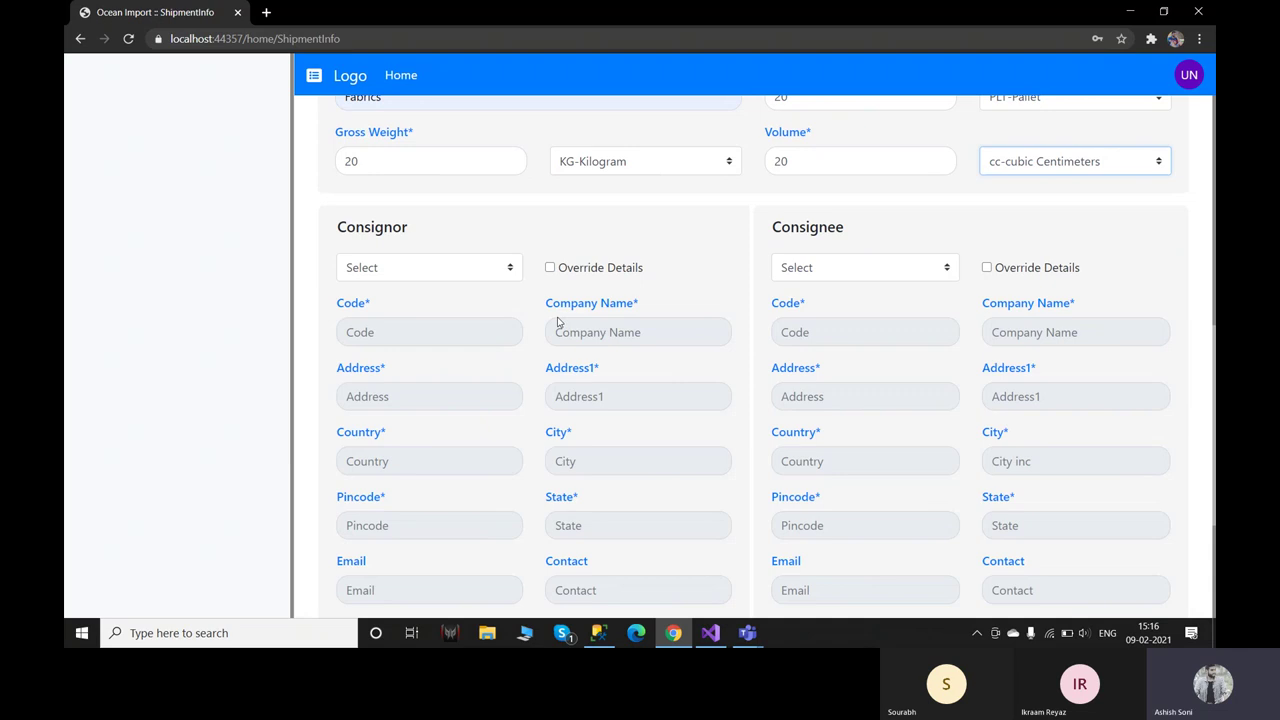
pyautogui.click(511, 268)
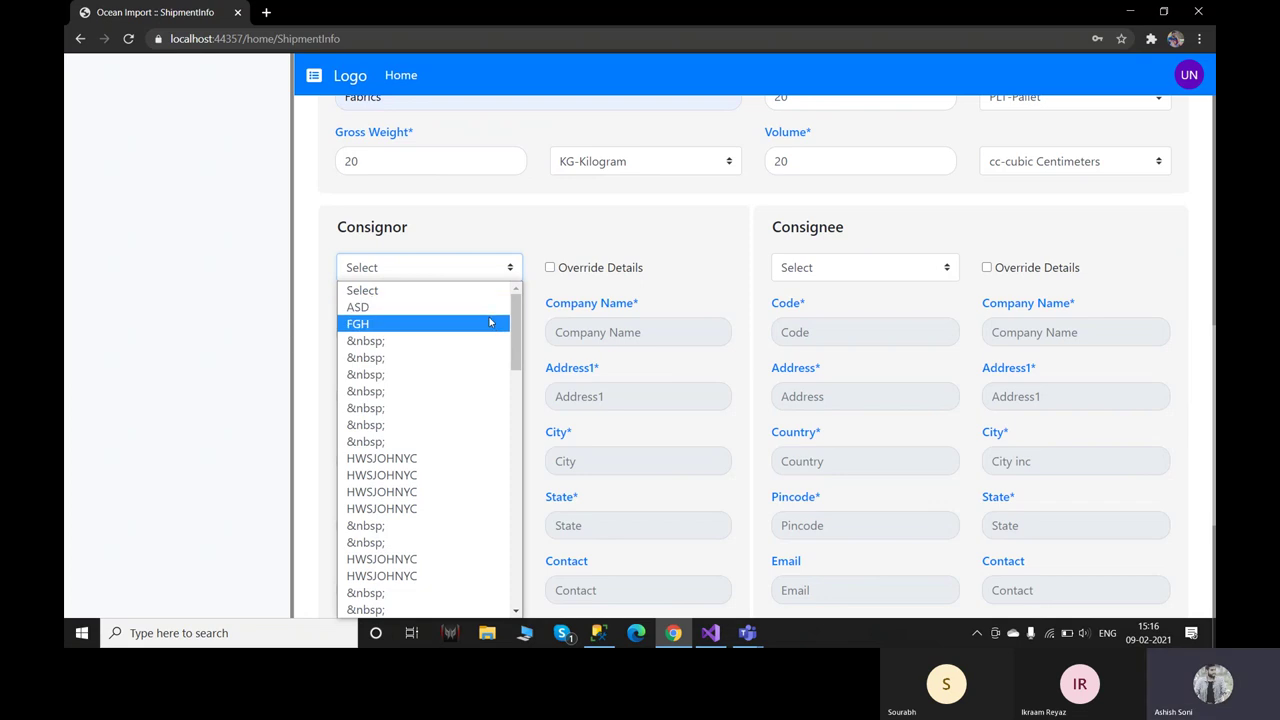
pyautogui.click(511, 267)
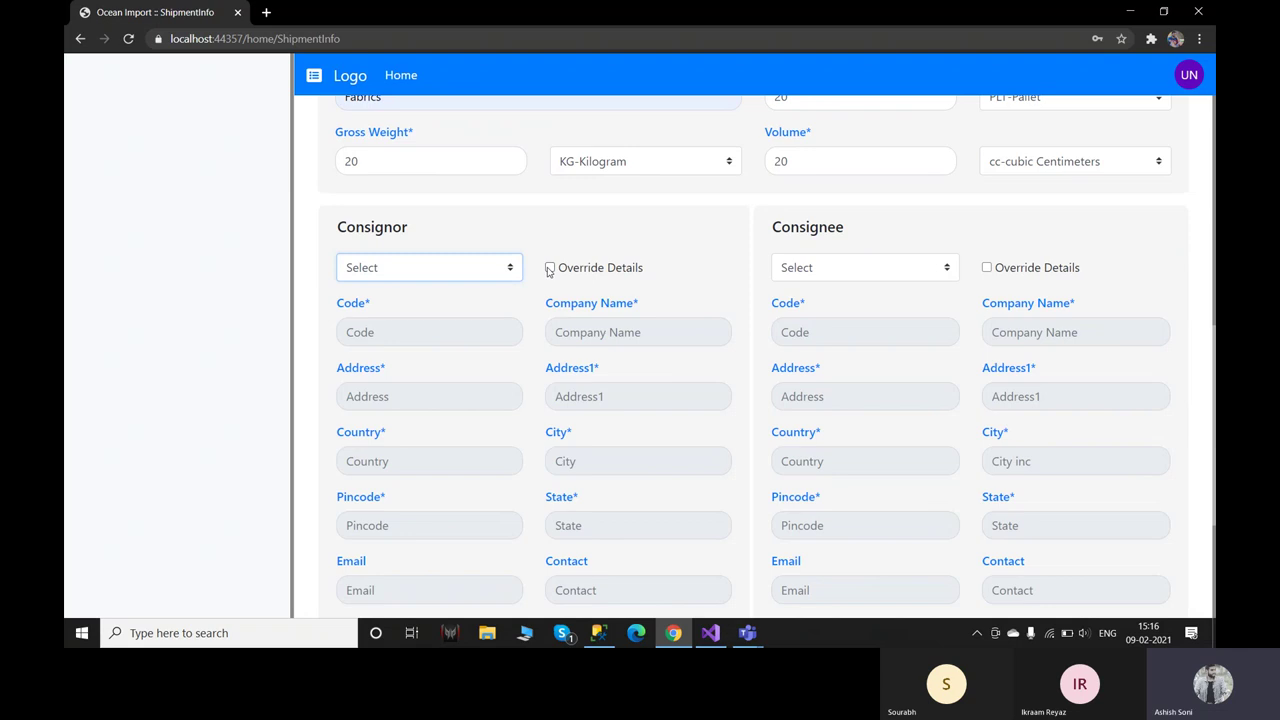
# - Check Consignor Override Details and browse the consignor list, leaving it unset
pyautogui.click(549, 268)
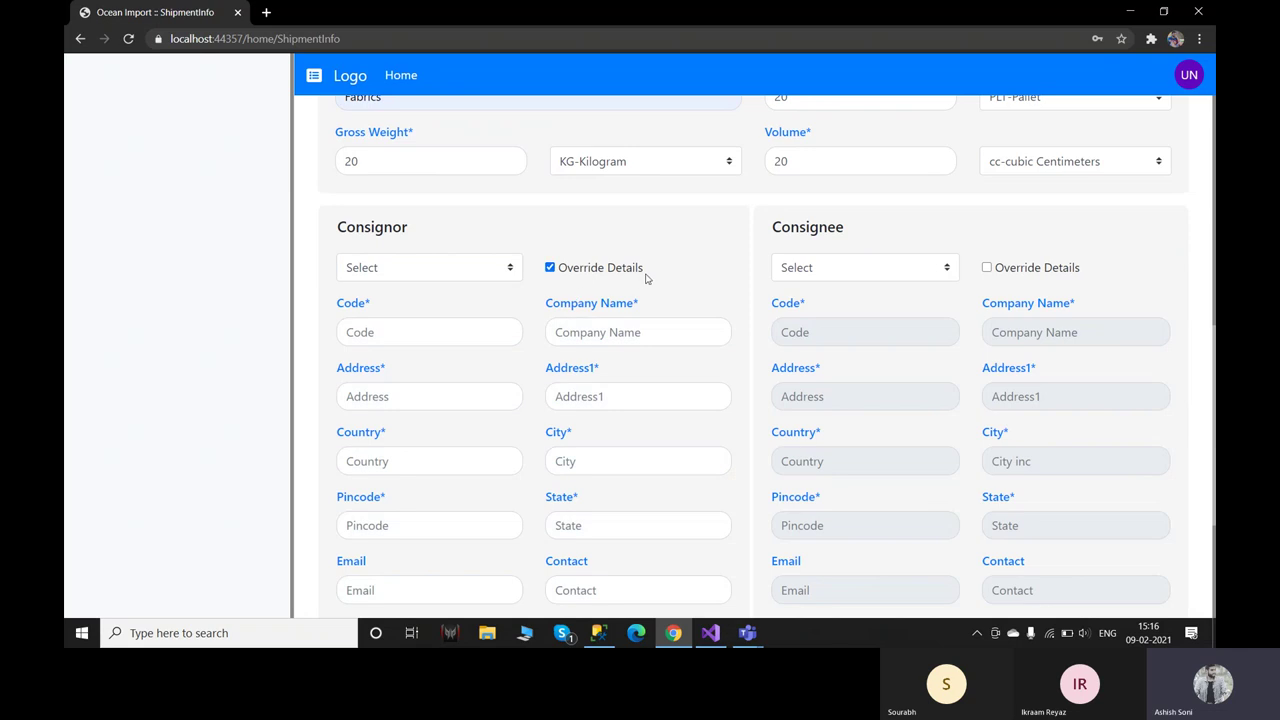
pyautogui.scroll(-1, 648, 278)
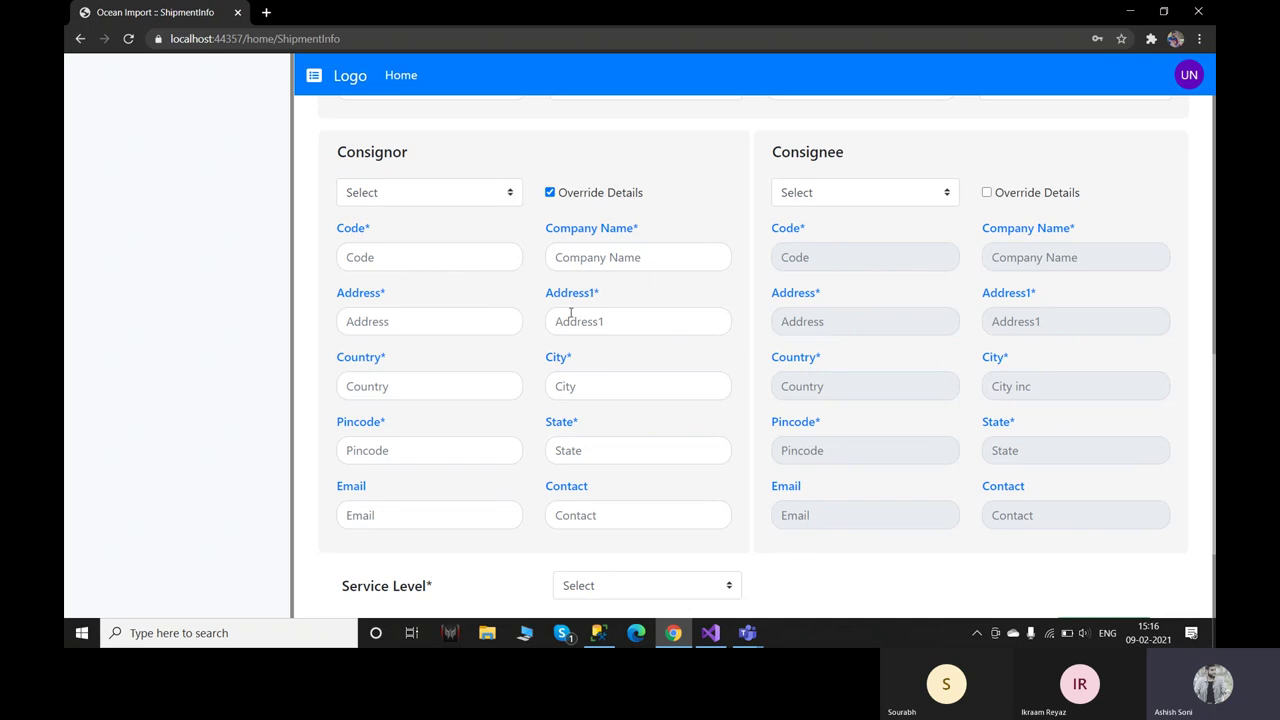
pyautogui.scroll(-2, 689, 334)
pyautogui.scroll(2, 689, 334)
pyautogui.scroll(-2, 836, 204)
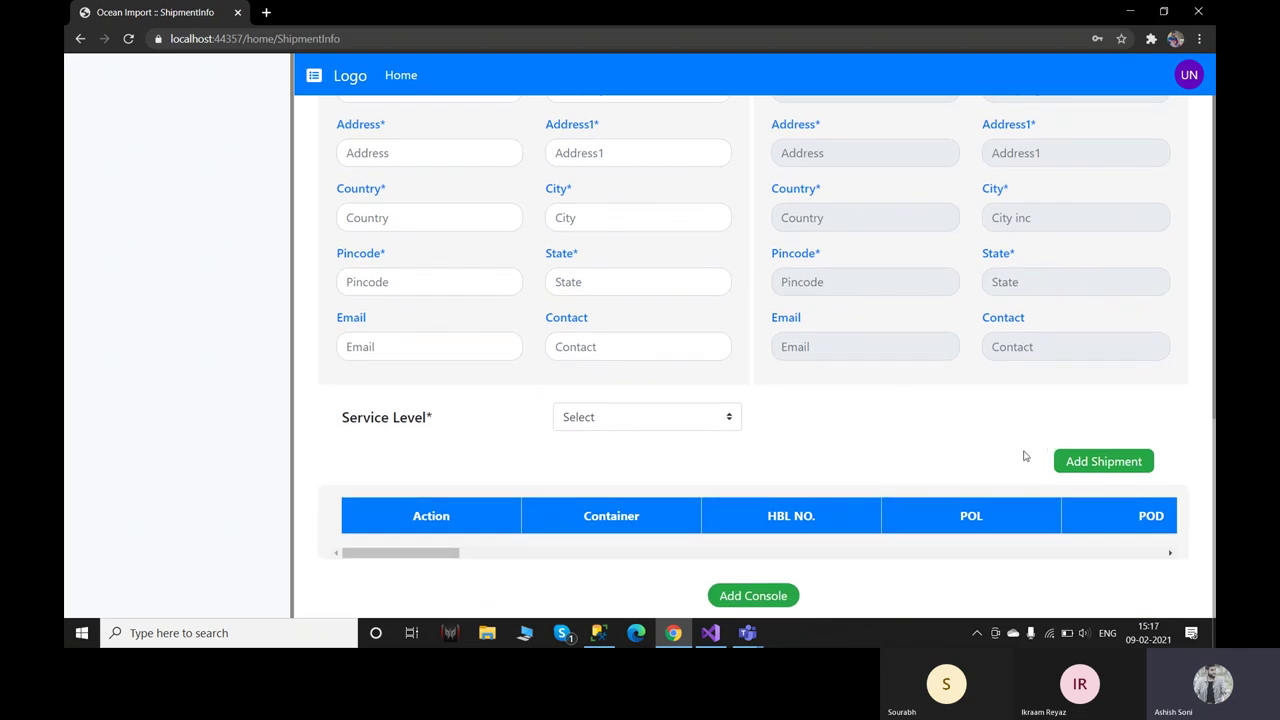
pyautogui.scroll(2, 470, 275)
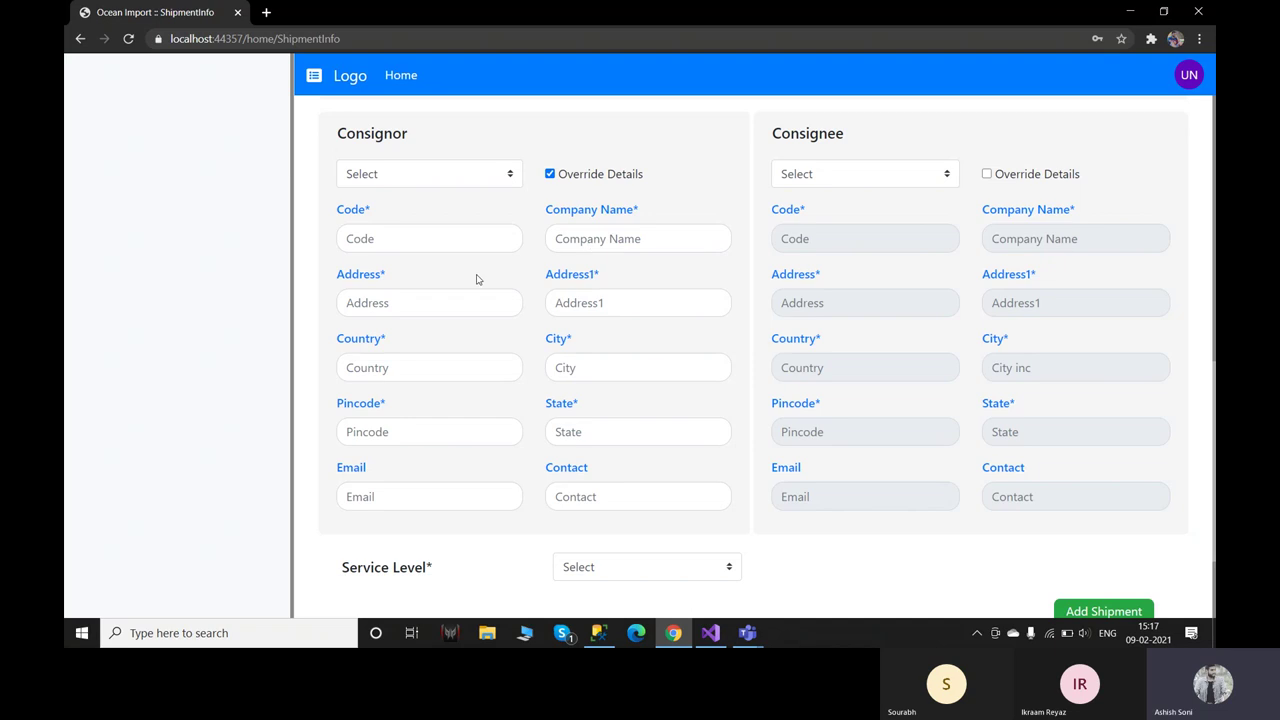
pyautogui.click(515, 178)
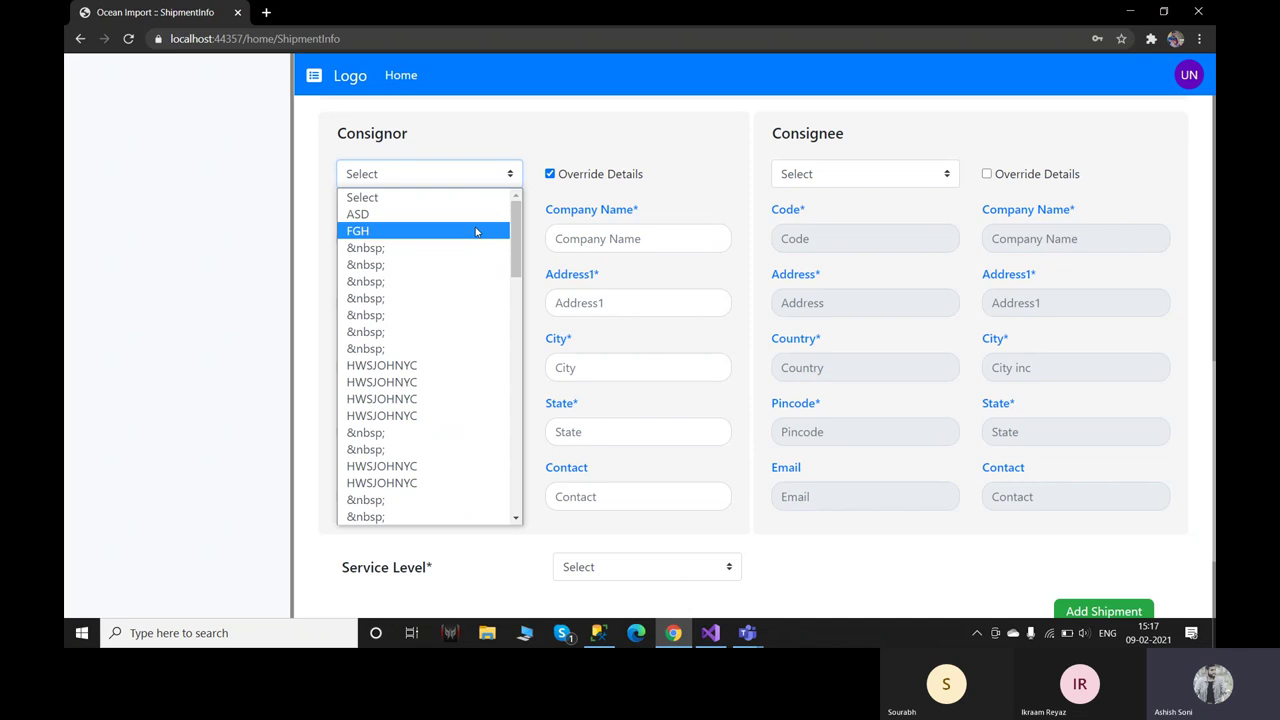
pyautogui.click(681, 157)
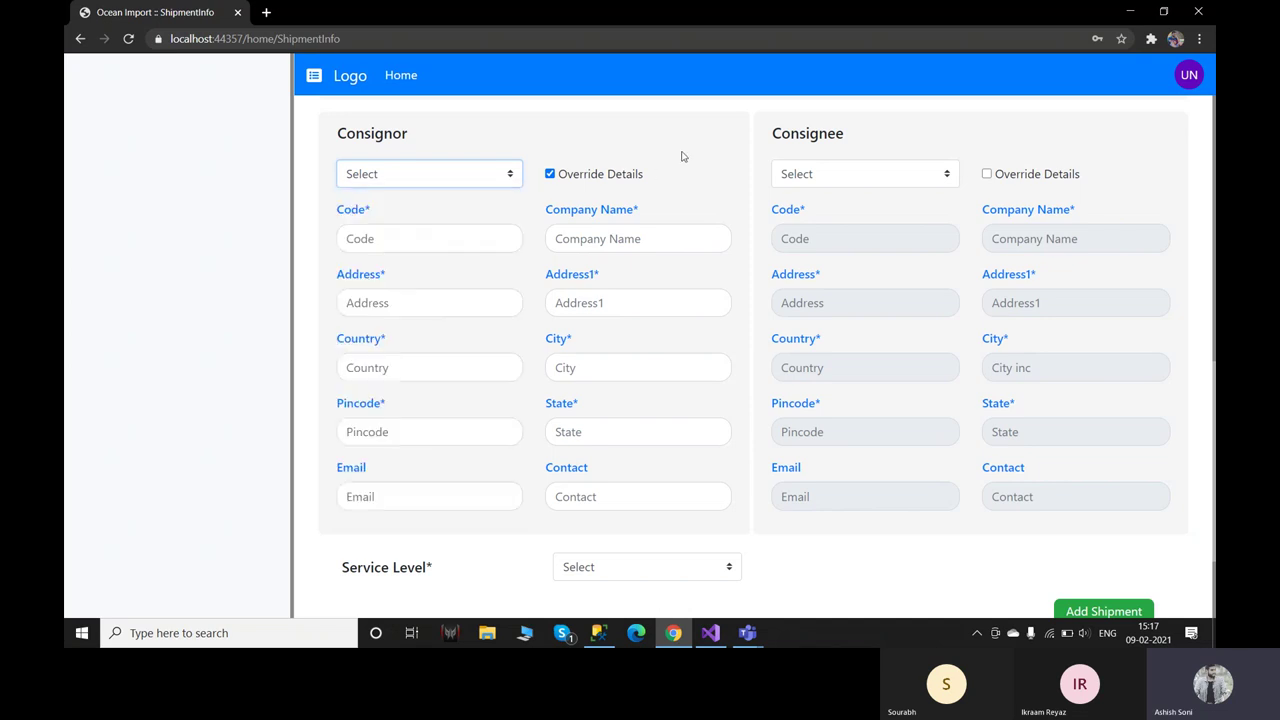
pyautogui.click(440, 238)
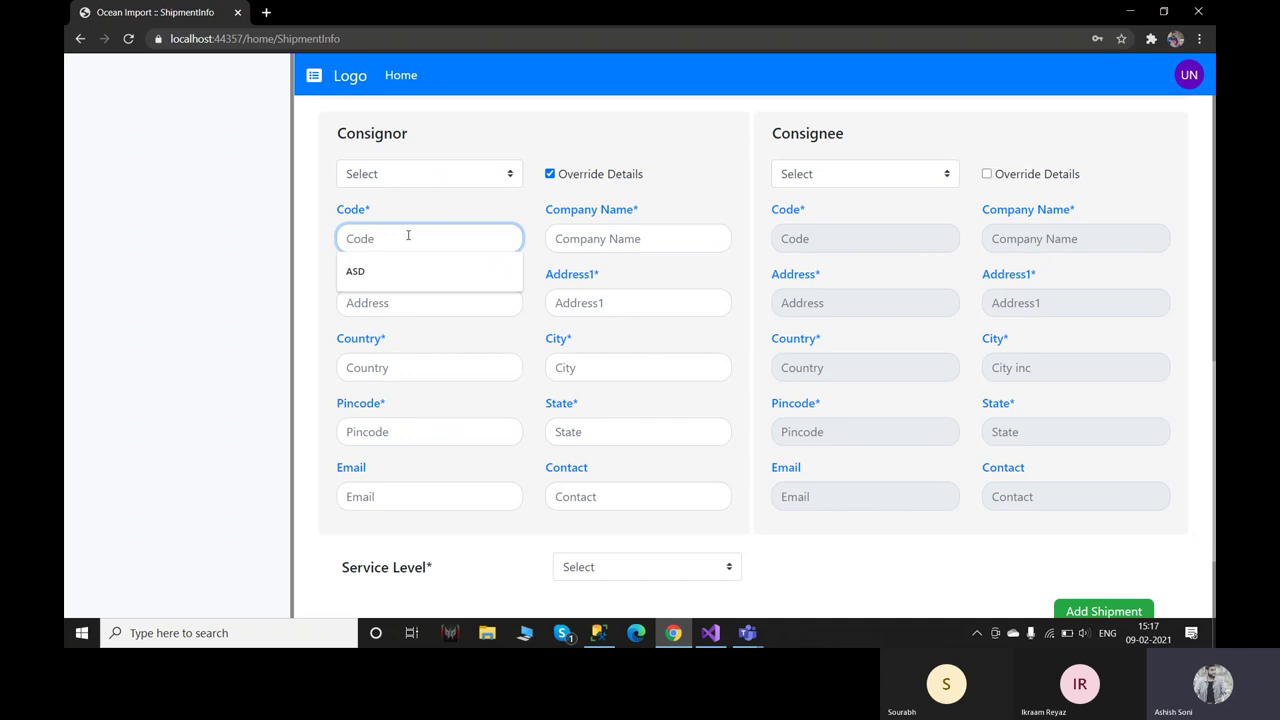
pyautogui.click(481, 179)
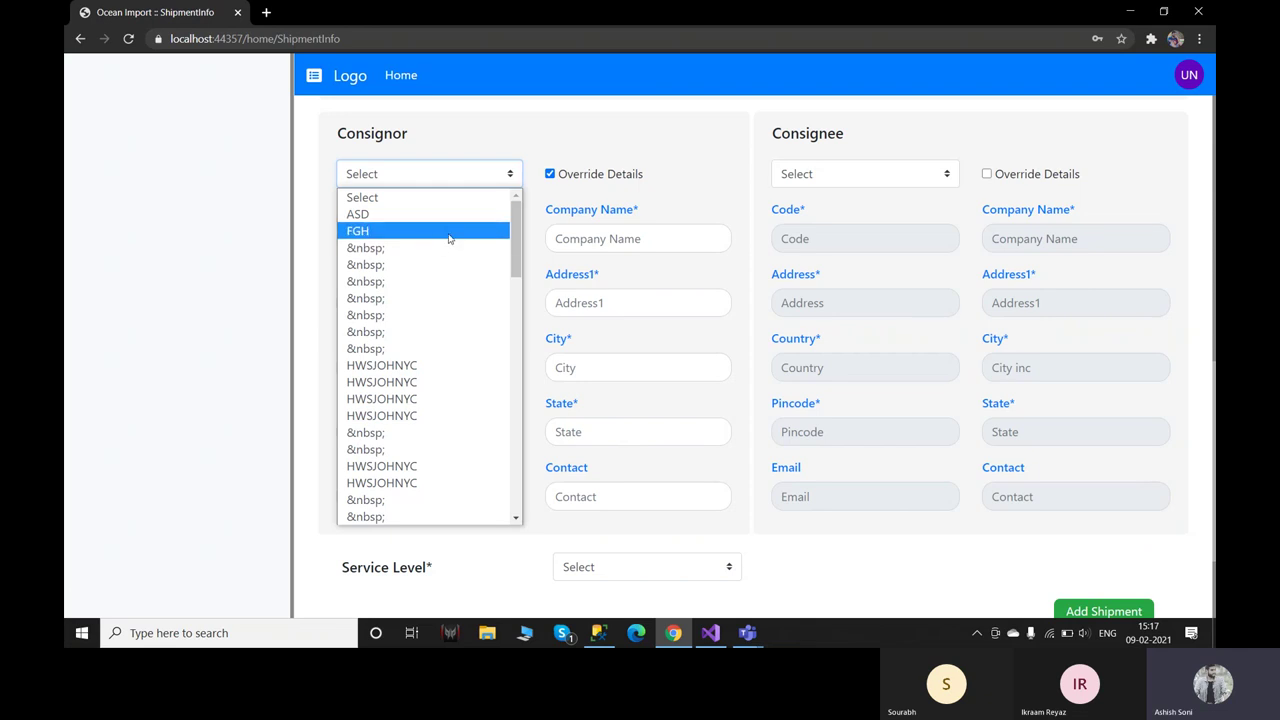
pyautogui.click(649, 216)
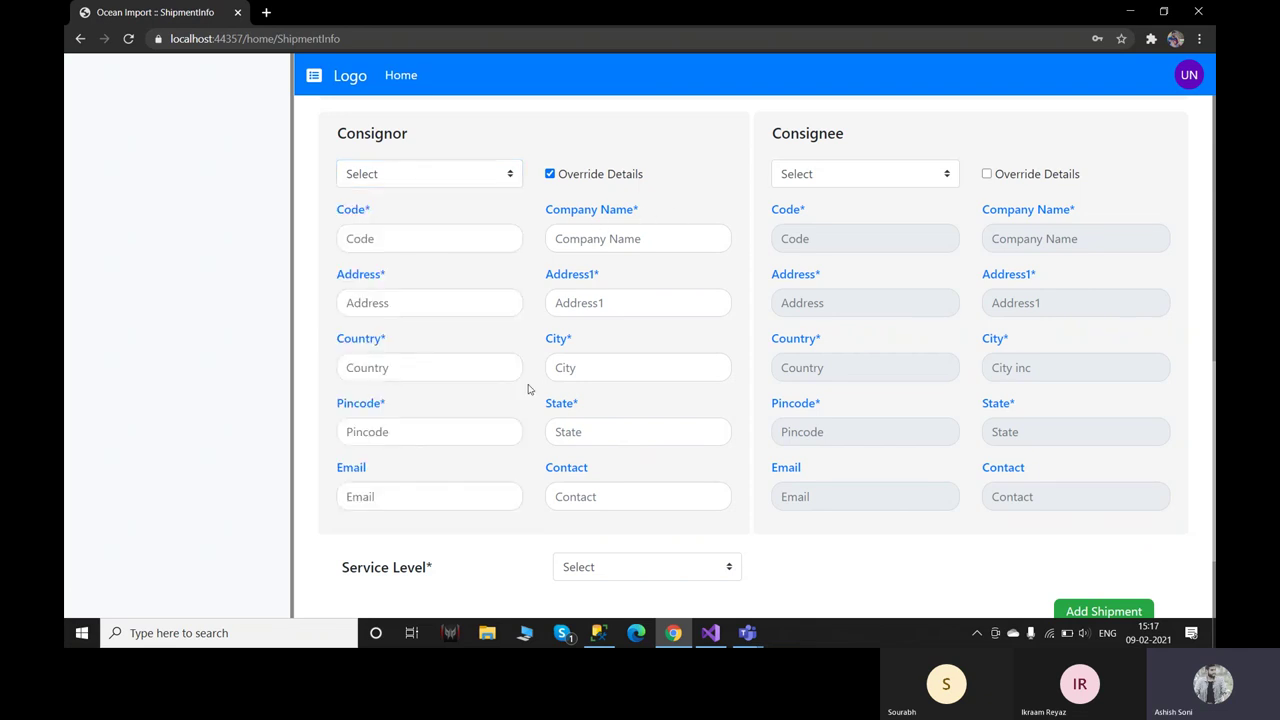
# - Uncheck Override Details and select SFLDUMDEL as the consignor
pyautogui.click(549, 174)
pyautogui.click(507, 176)
pyautogui.scroll(-8, 449, 300)
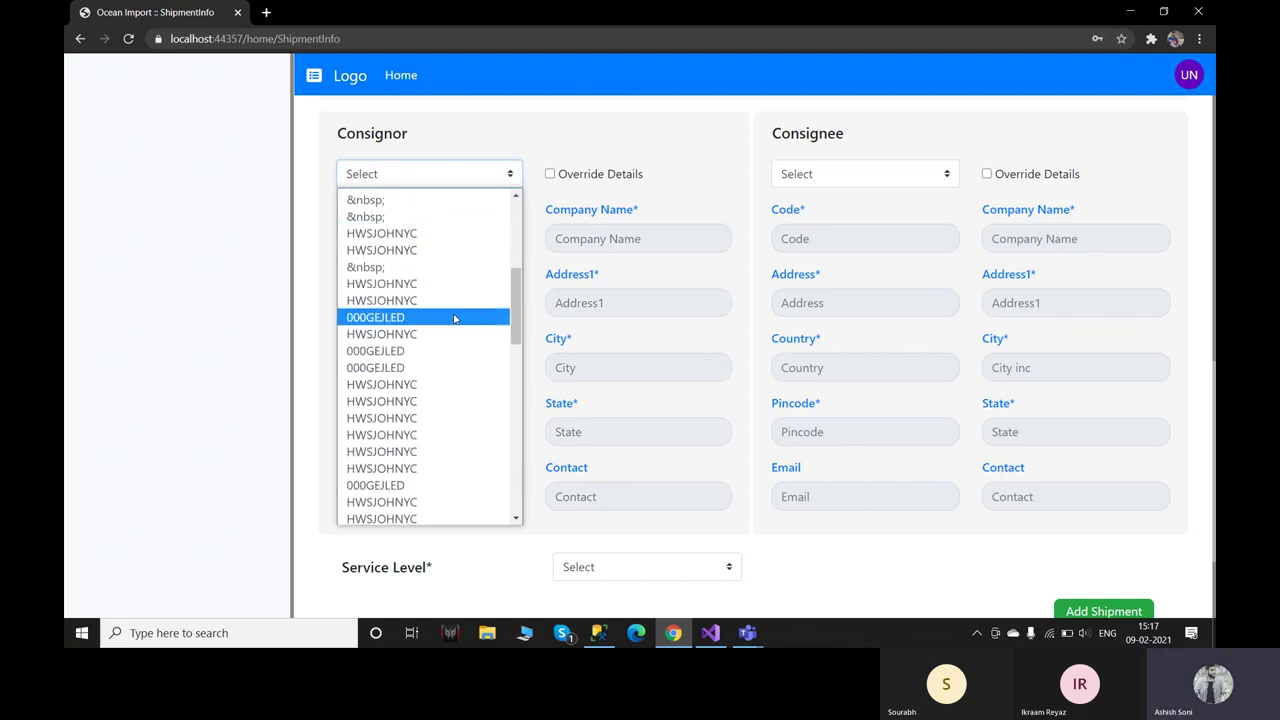
pyautogui.scroll(-2, 444, 318)
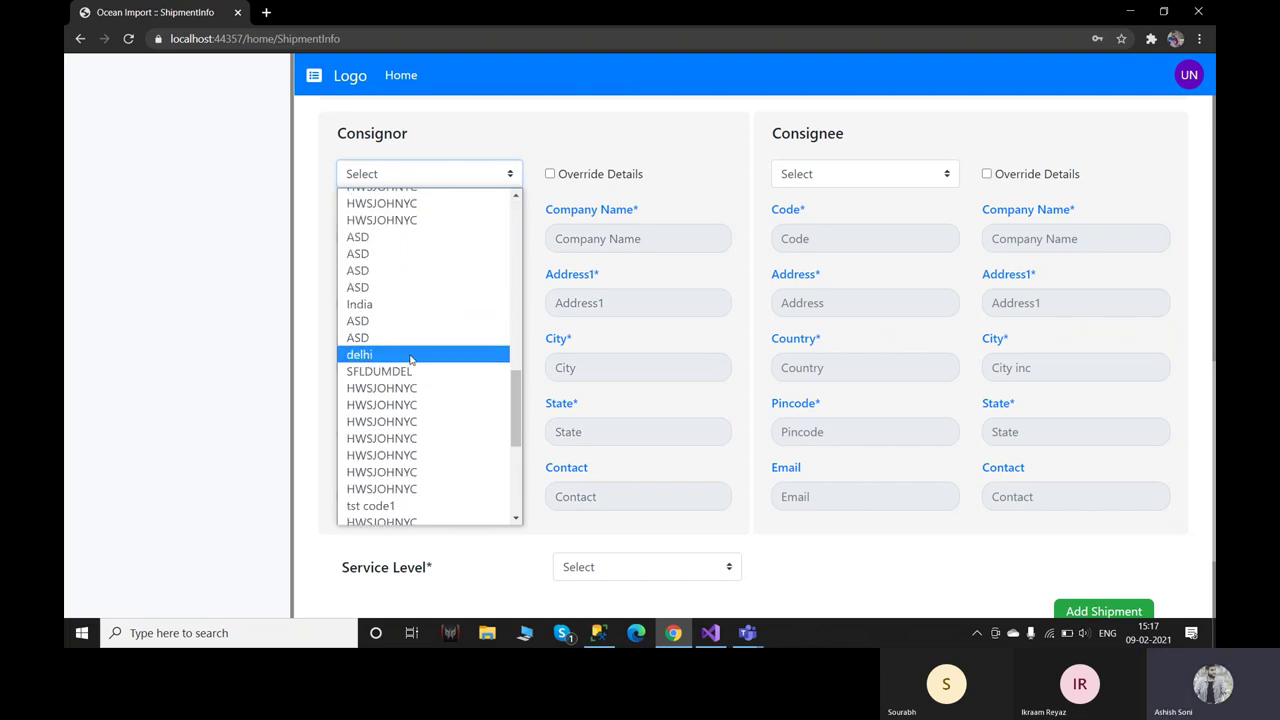
pyautogui.click(460, 369)
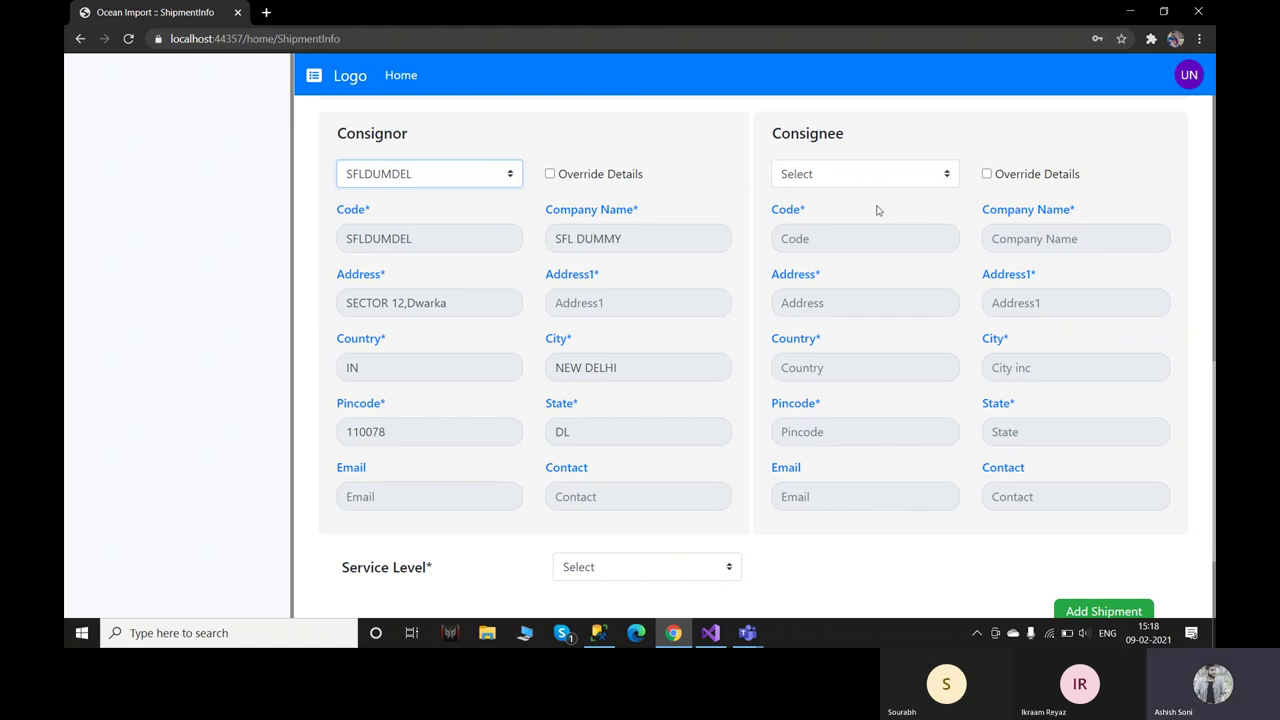
# - Select EMIRATNYC as the consignee
pyautogui.click(947, 175)
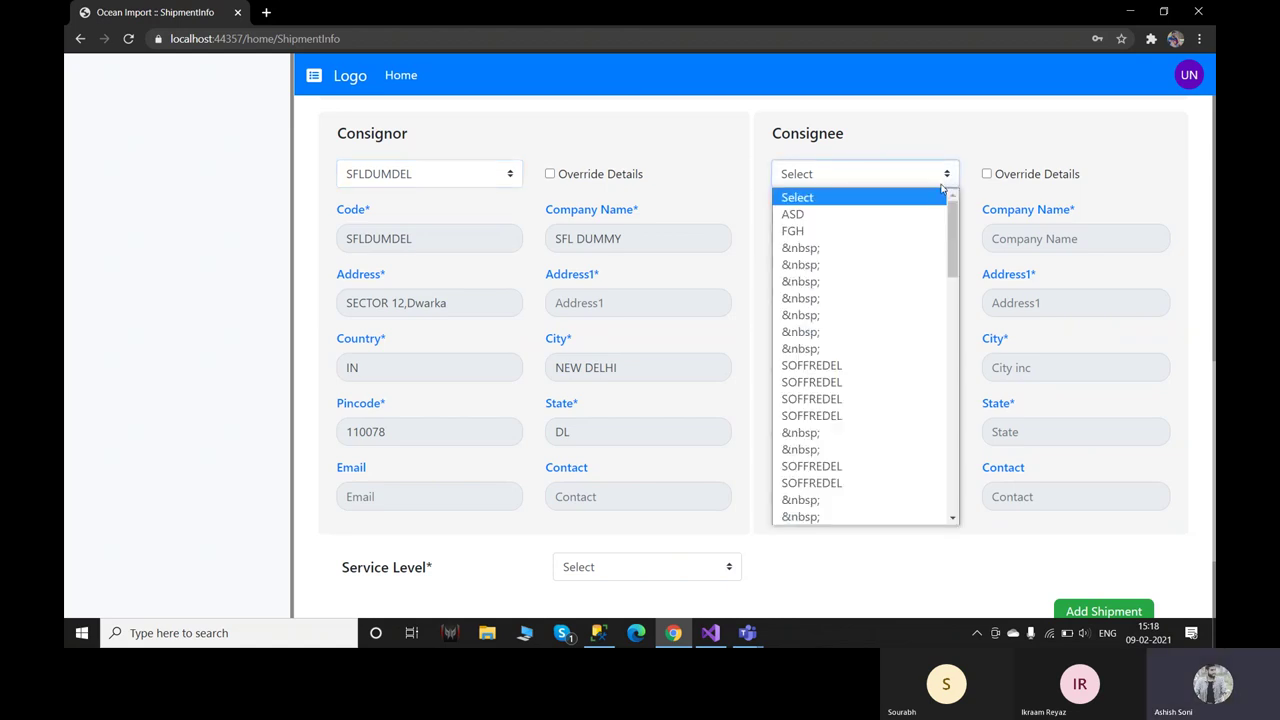
pyautogui.write('e')
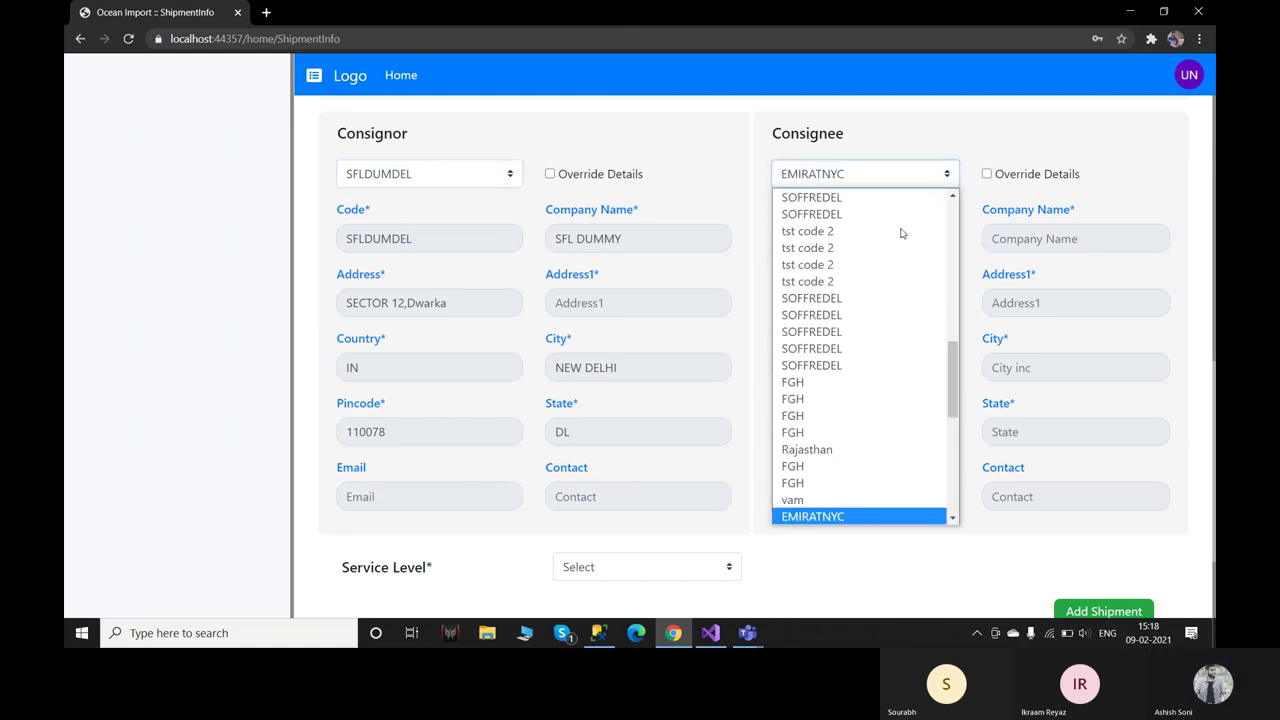
pyautogui.press('Return')
pyautogui.scroll(-1, 800, 460)
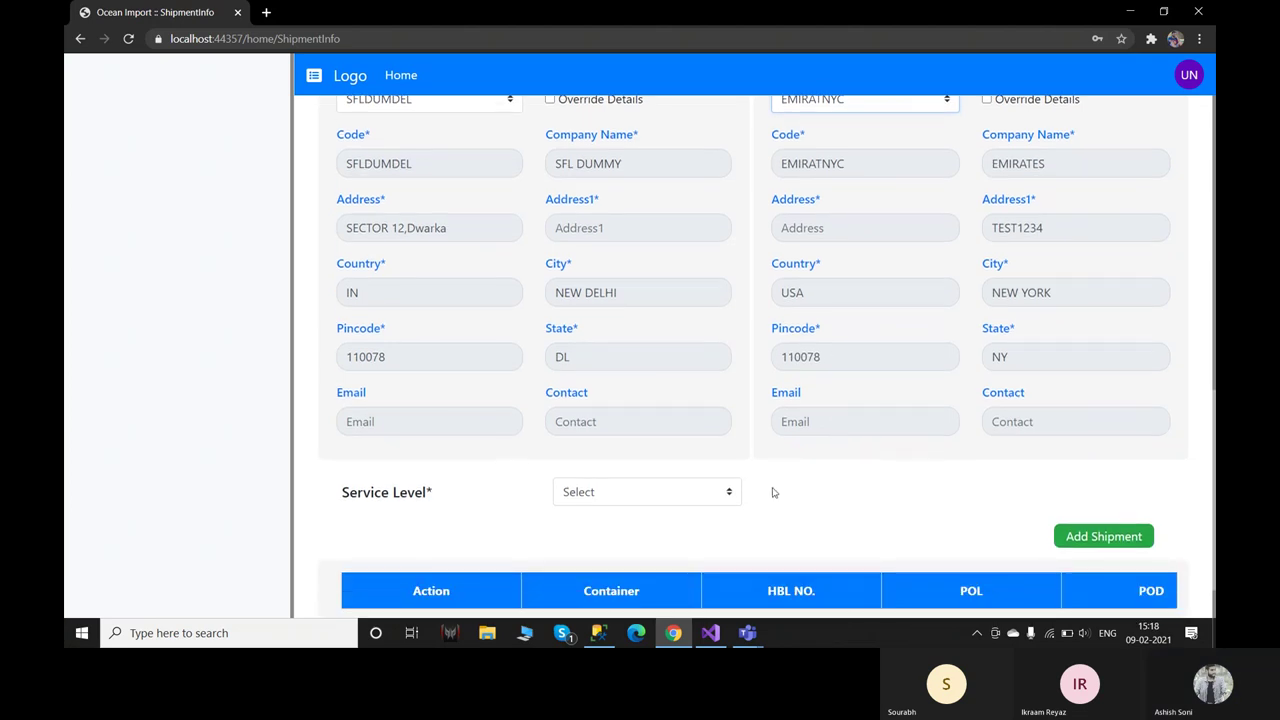
pyautogui.click(727, 494)
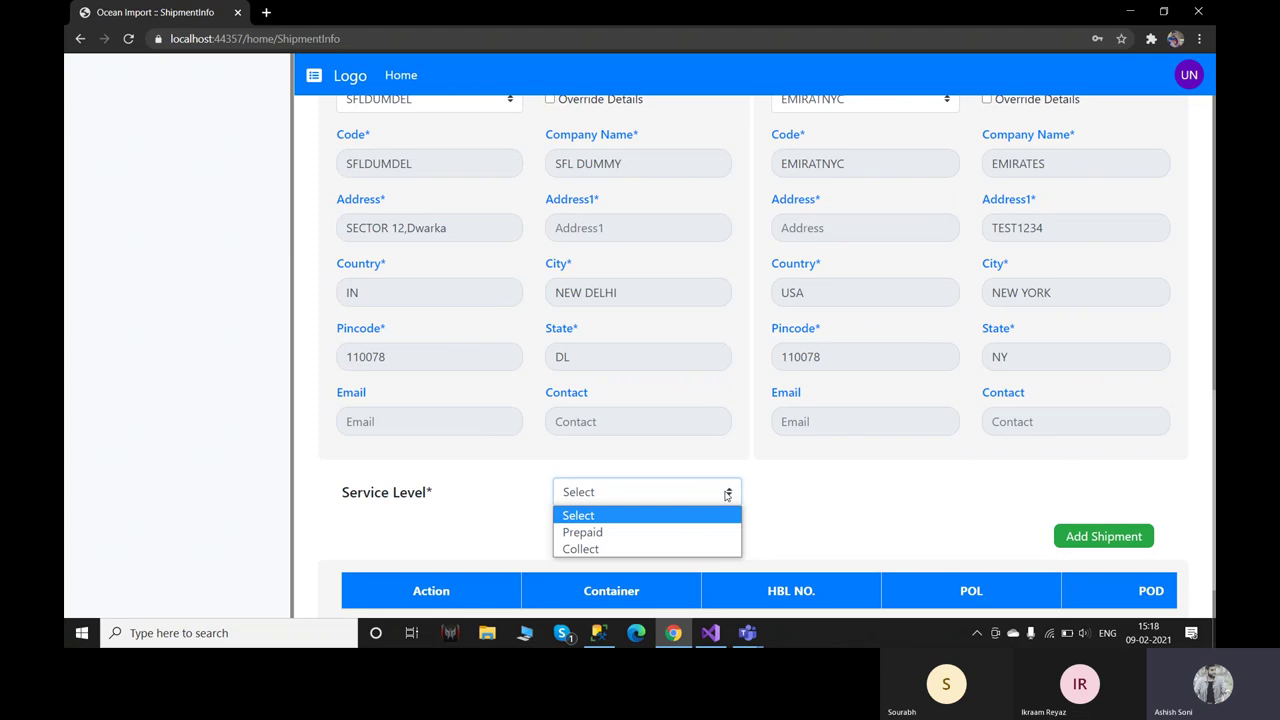
# - Set the shipment's service level to Prepaid
pyautogui.click(680, 534)
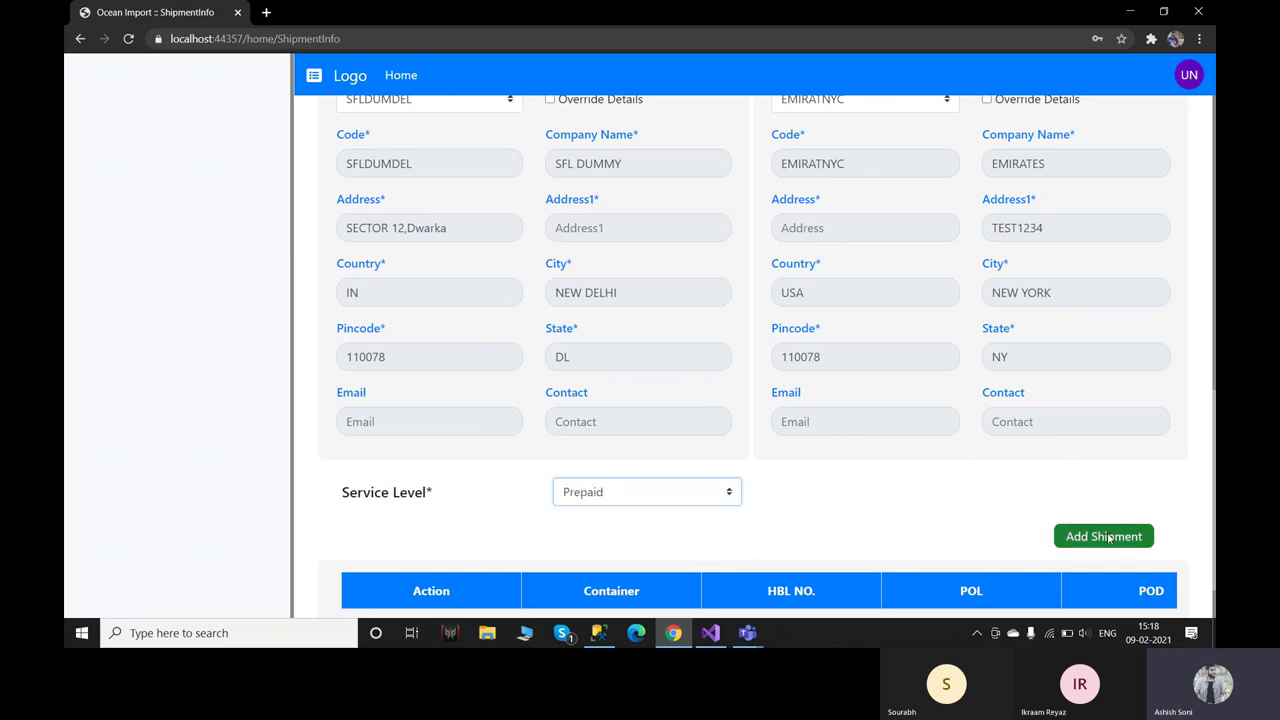
pyautogui.scroll(-1, 840, 440)
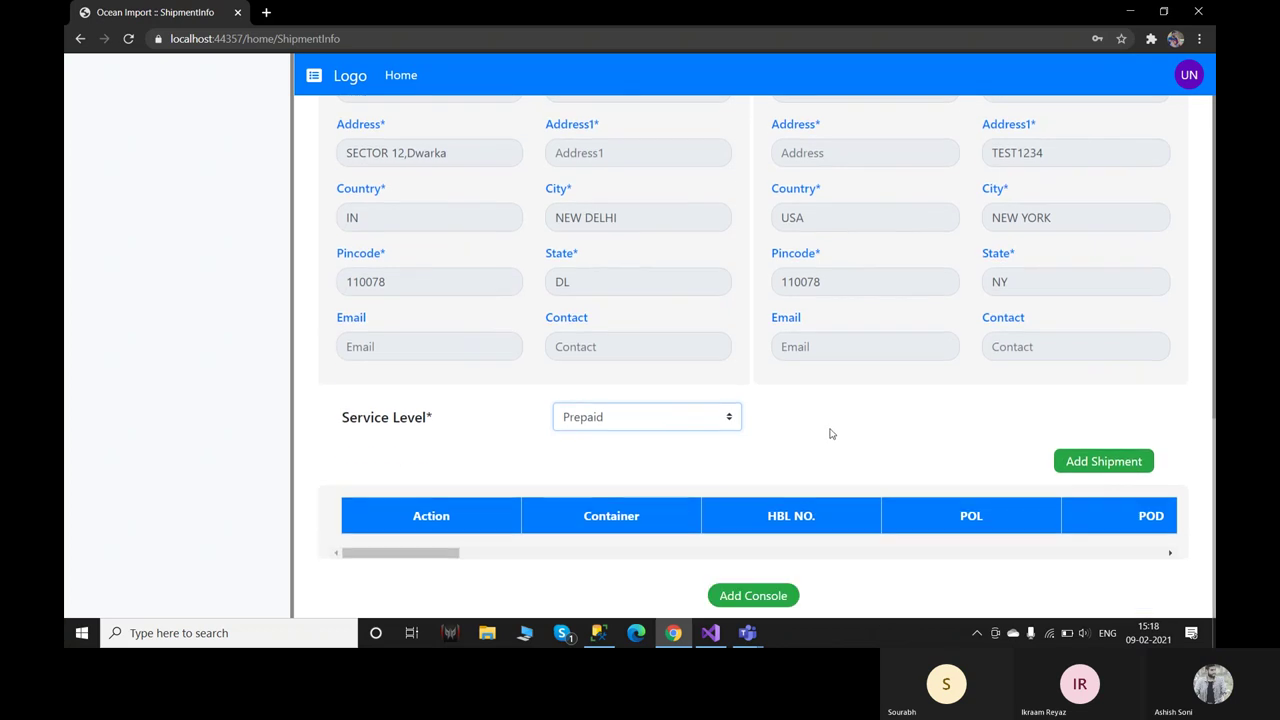
pyautogui.scroll(1, 832, 433)
pyautogui.scroll(-1, 832, 432)
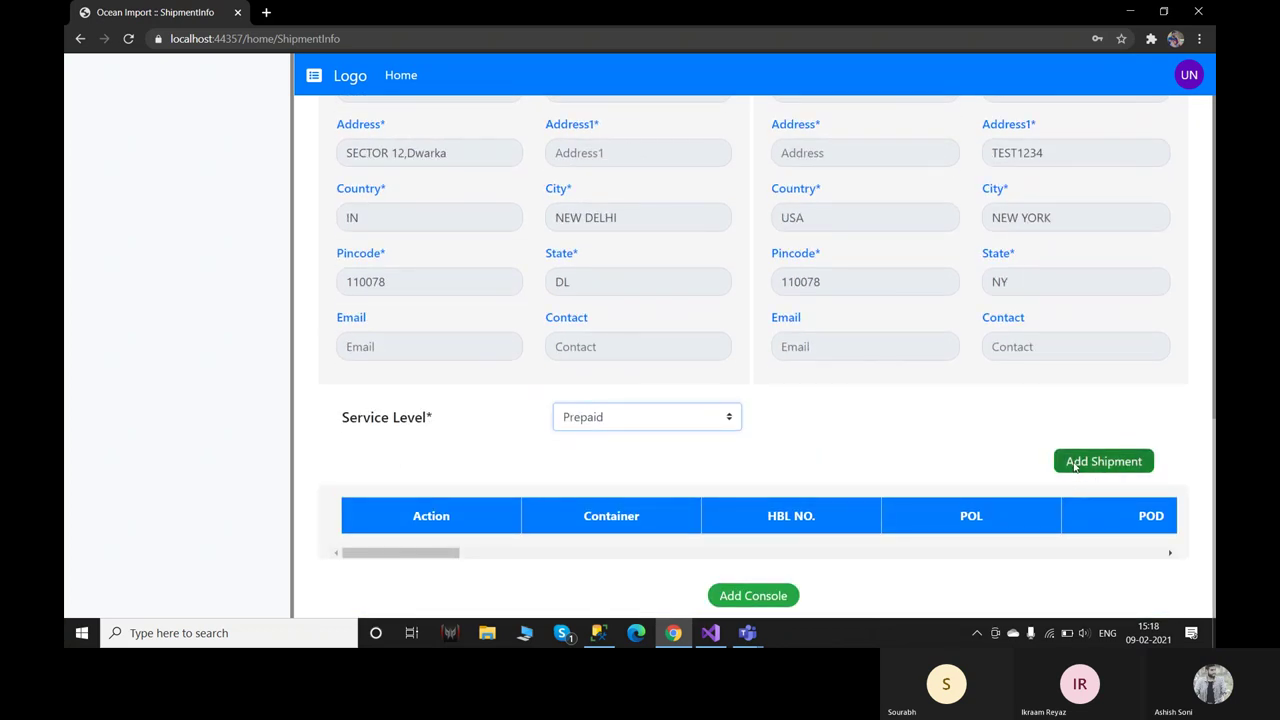
# - Inspect the Add Shipment button in Chrome DevTools
pyautogui.rightClick(1004, 452)
pyautogui.press('Escape')
pyautogui.rightClick(1016, 459)
pyautogui.click(1030, 443)
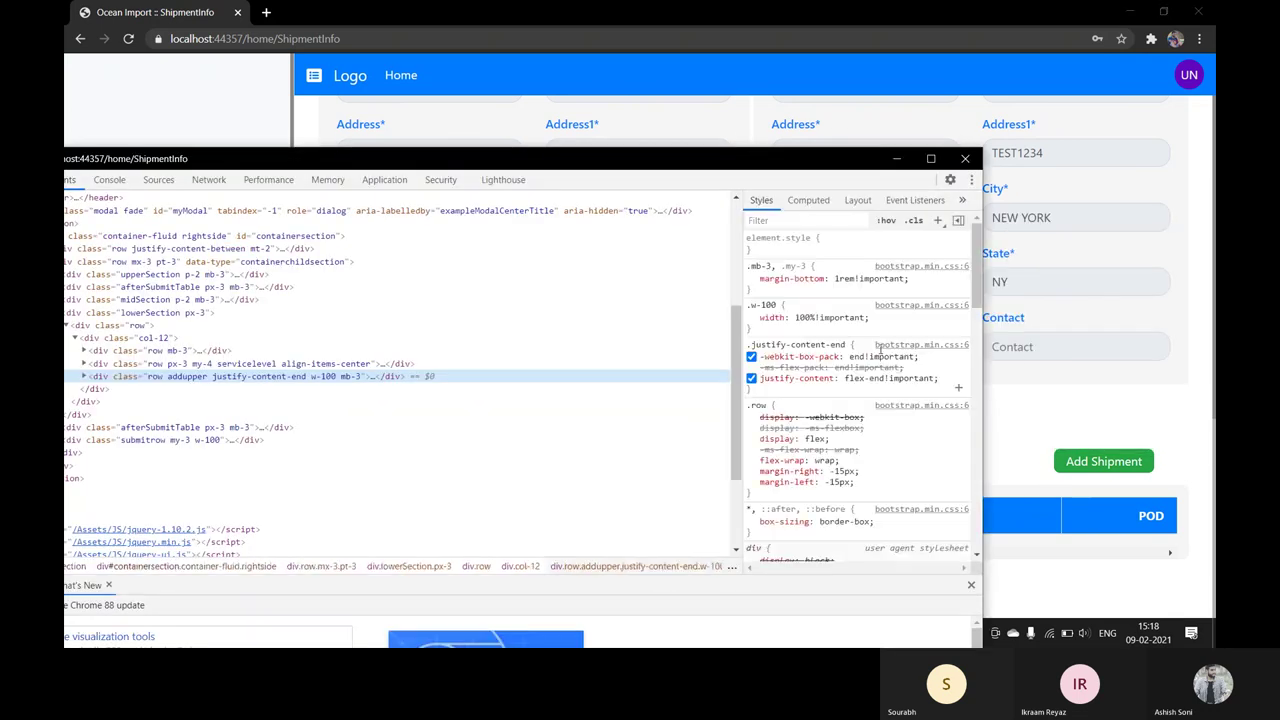
pyautogui.moveTo(97, 163); pyautogui.dragTo(268, 178)
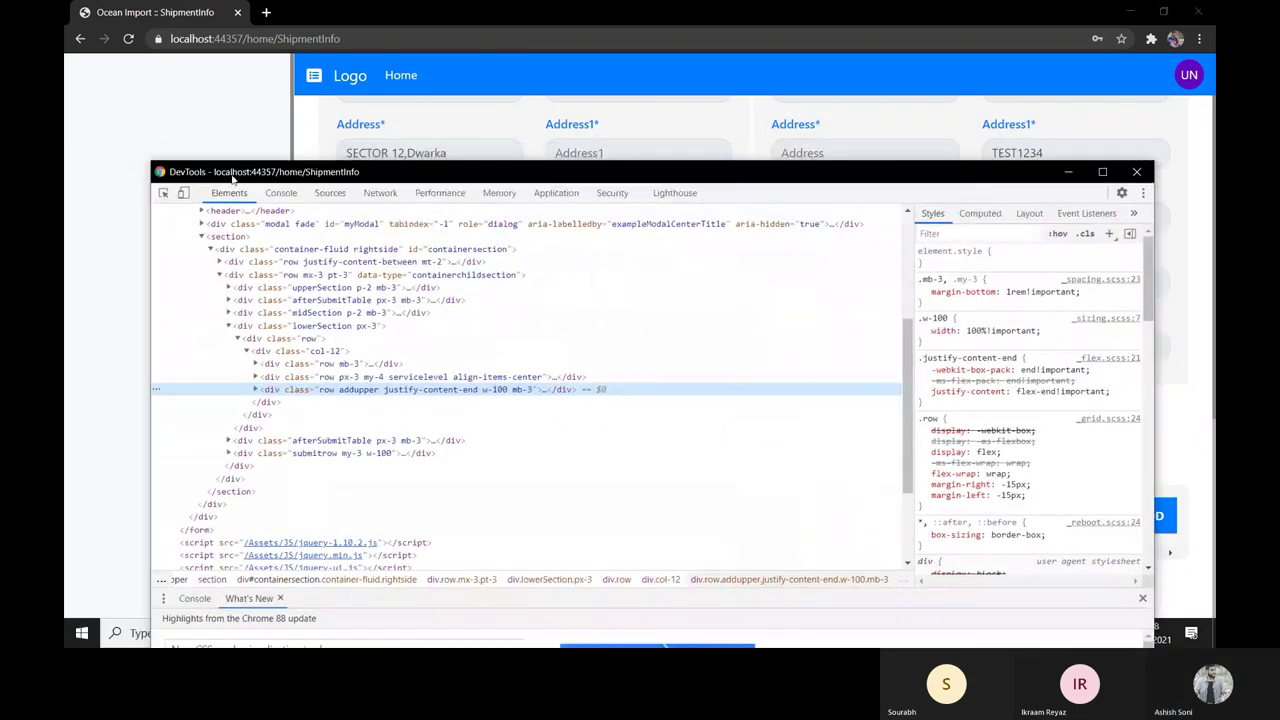
pyautogui.moveTo(380, 177); pyautogui.dragTo(237, 183)
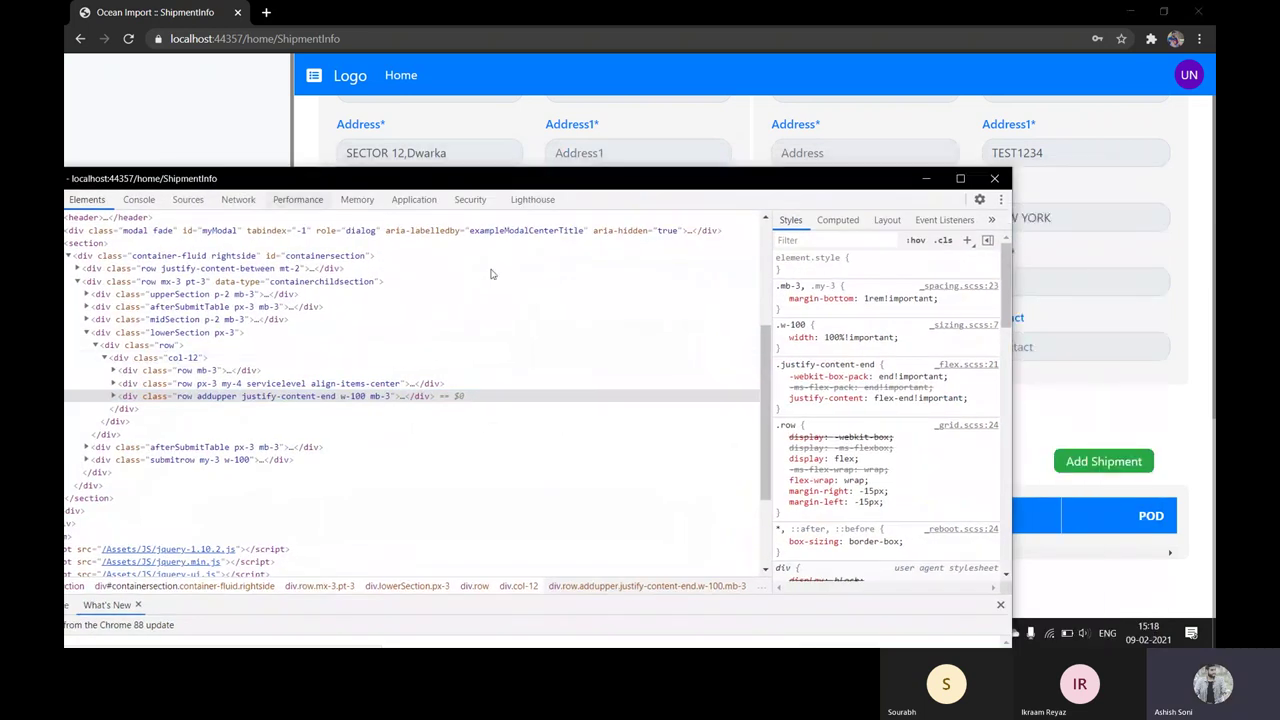
# - Delete the Add Shipment button's disabled attribute and hide DevTools
pyautogui.hotkey('ctrl', 'shift', 'c')
pyautogui.click(1106, 471)
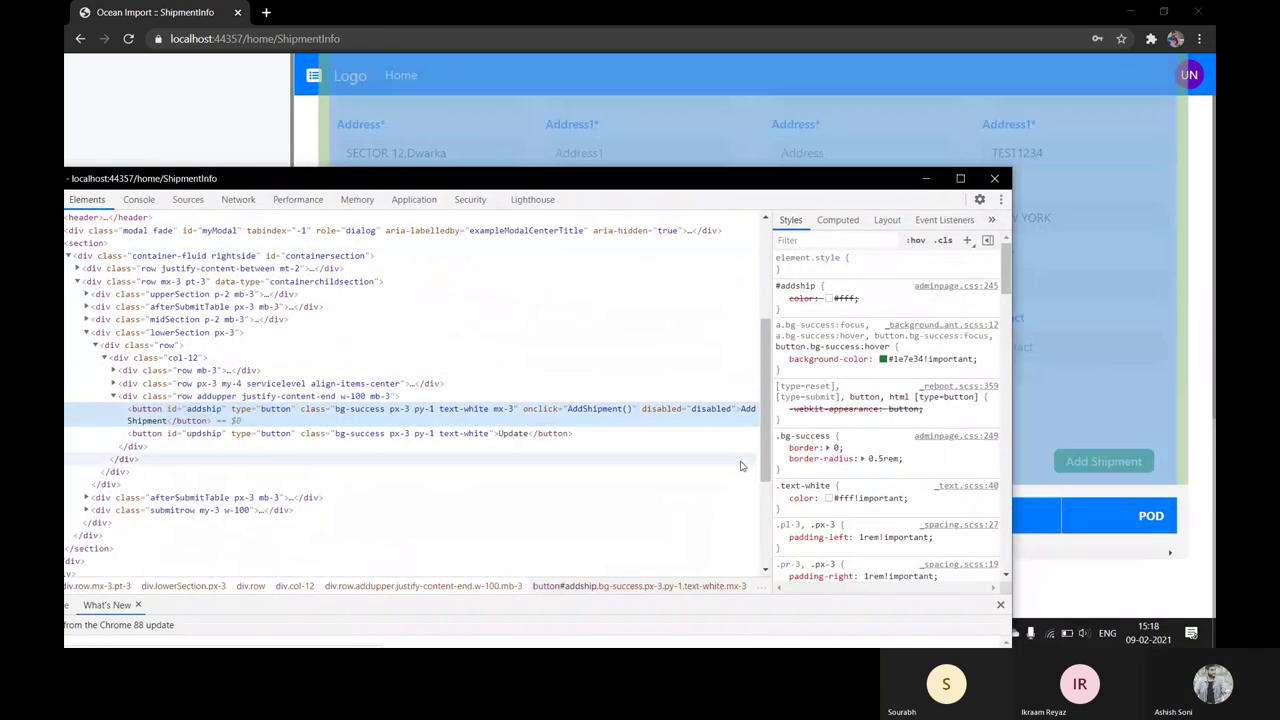
pyautogui.doubleClick(722, 409)
pyautogui.press('BackSpace')
pyautogui.press('BackSpace')
pyautogui.press('BackSpace')
pyautogui.press('BackSpace')
pyautogui.press('BackSpace')
pyautogui.press('BackSpace')
pyautogui.press('BackSpace')
pyautogui.press('BackSpace')
pyautogui.press('BackSpace')
pyautogui.press('BackSpace')
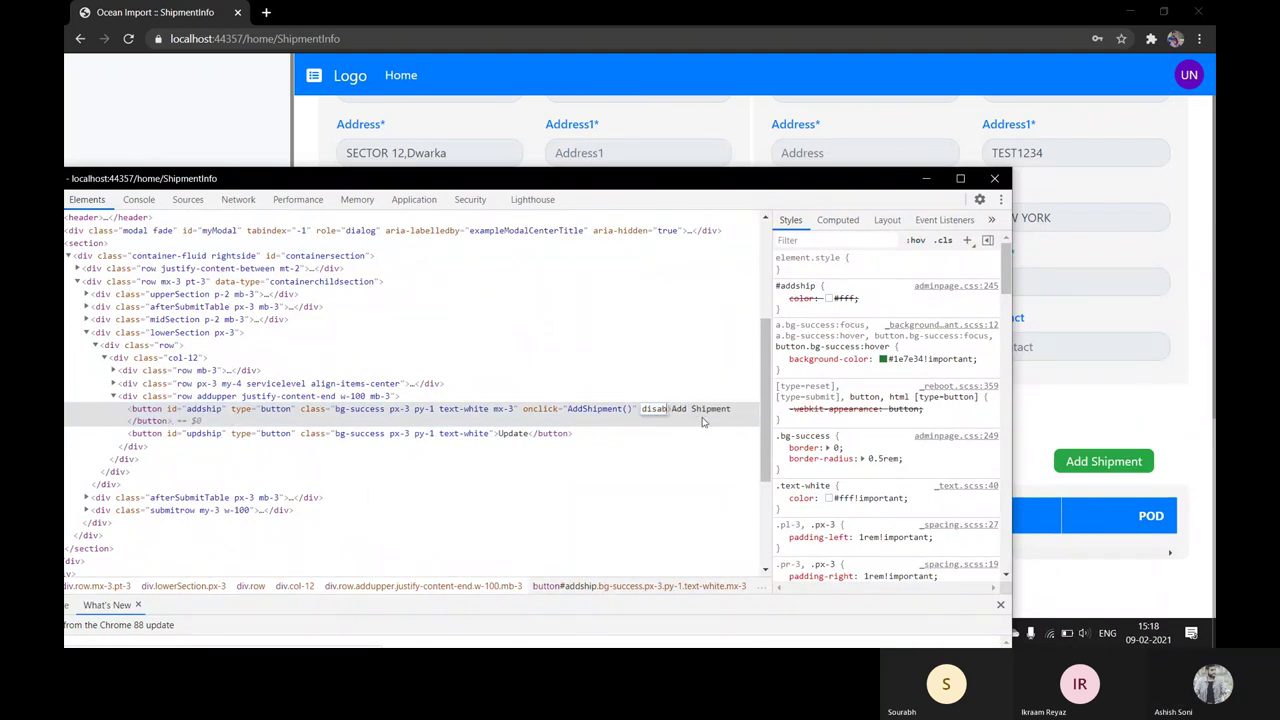
pyautogui.press('Return')
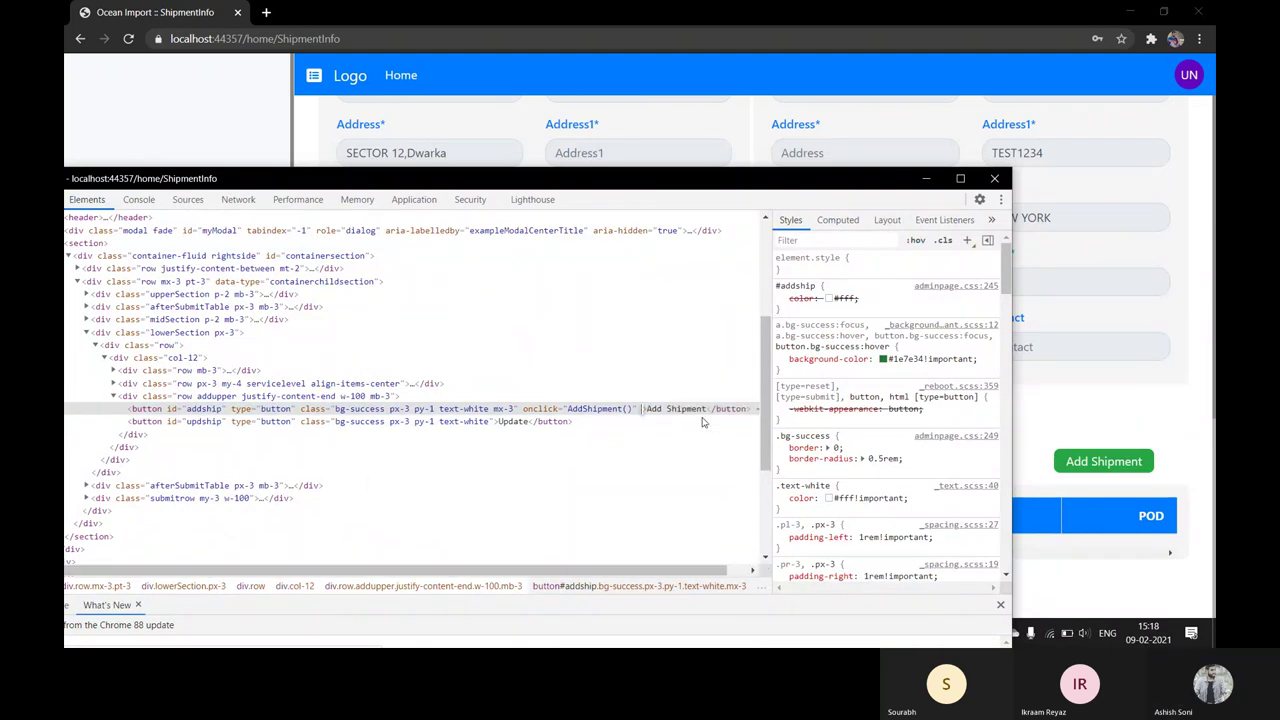
pyautogui.click(928, 181)
# - Add the Fabrics shipment and check its INO019292123, INDEL-to-NLRTM row in the table
pyautogui.click(1112, 460)
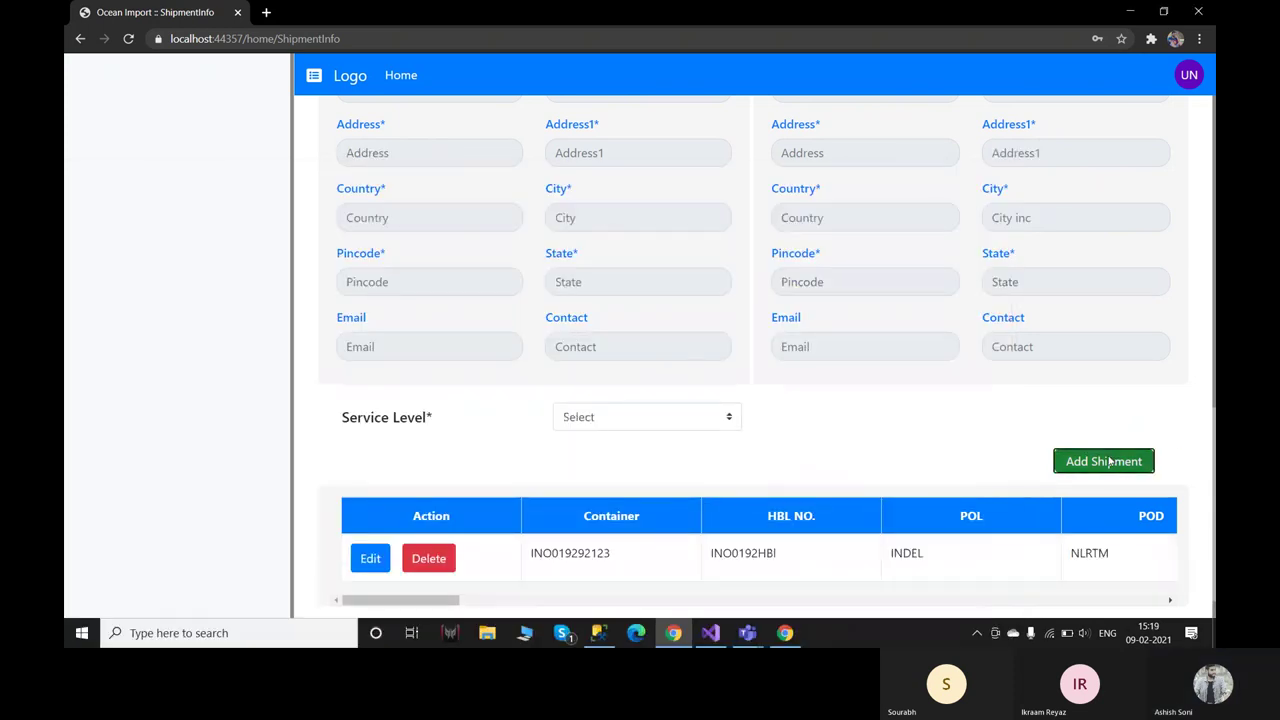
pyautogui.scroll(-1, 772, 339)
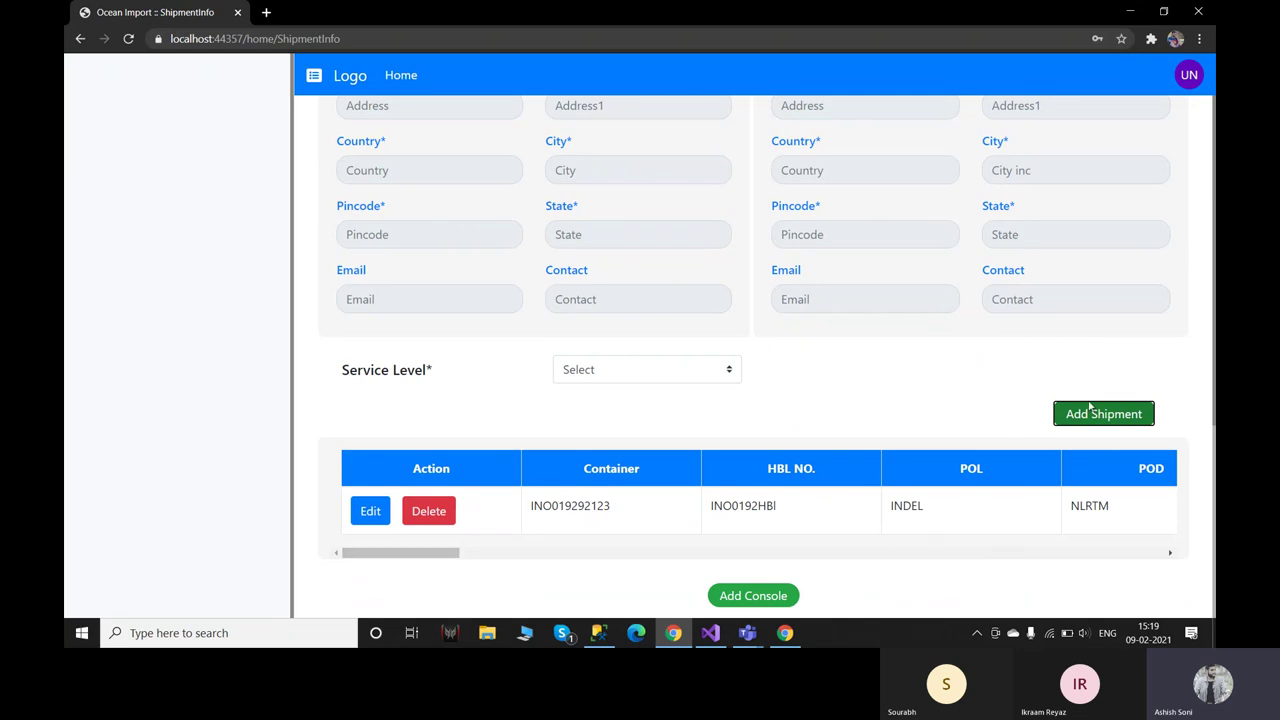
pyautogui.scroll(2, 766, 343)
pyautogui.scroll(-2, 771, 494)
pyautogui.moveTo(417, 560); pyautogui.dragTo(442, 562)
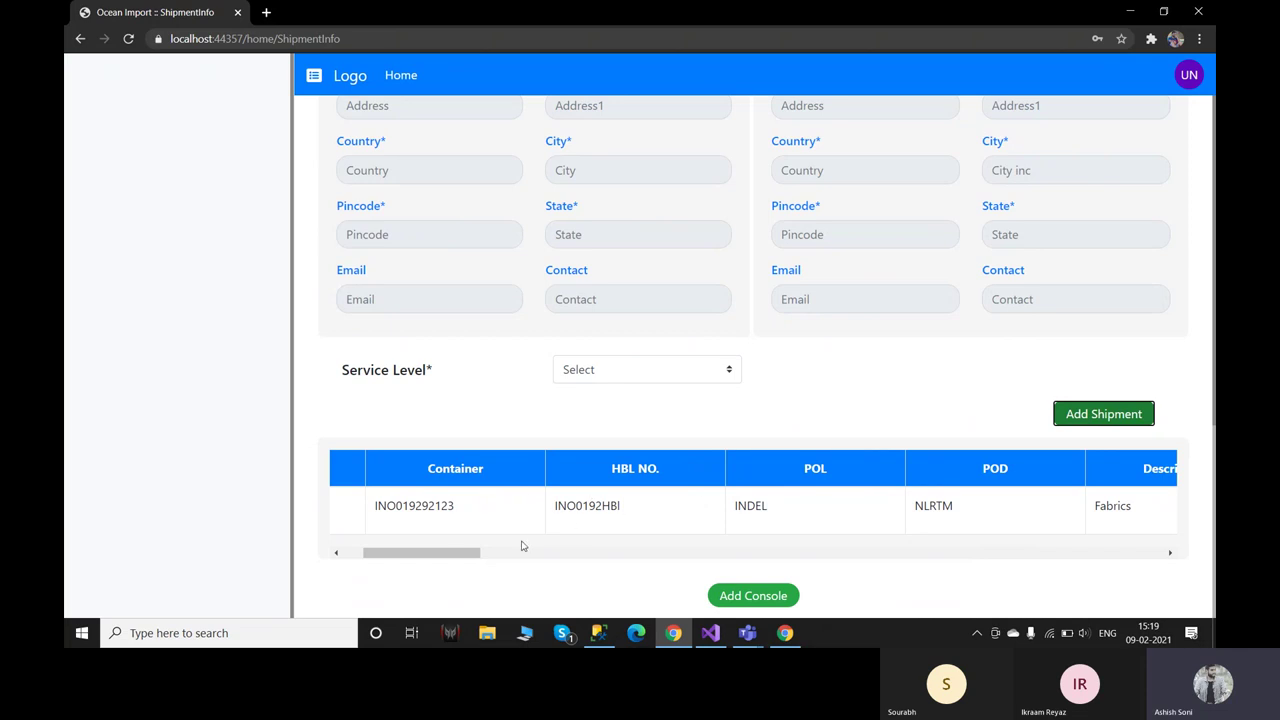
pyautogui.moveTo(462, 558); pyautogui.dragTo(1053, 565)
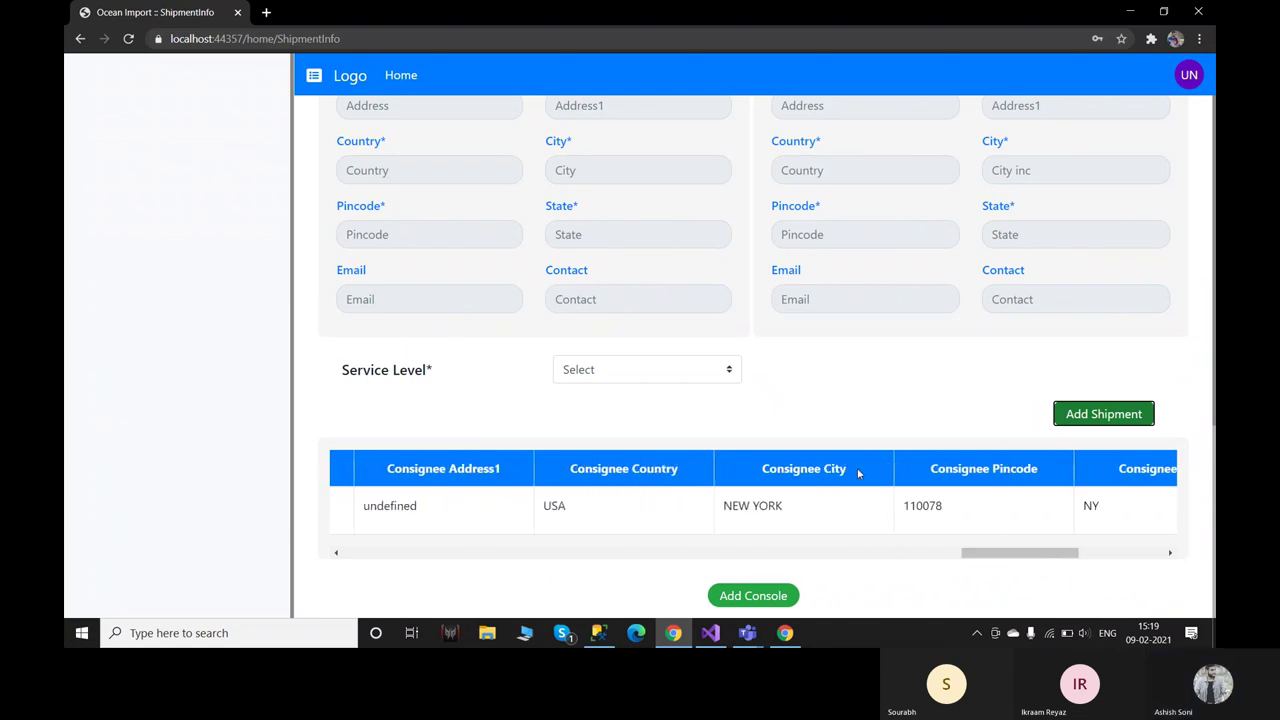
pyautogui.scroll(2, 803, 443)
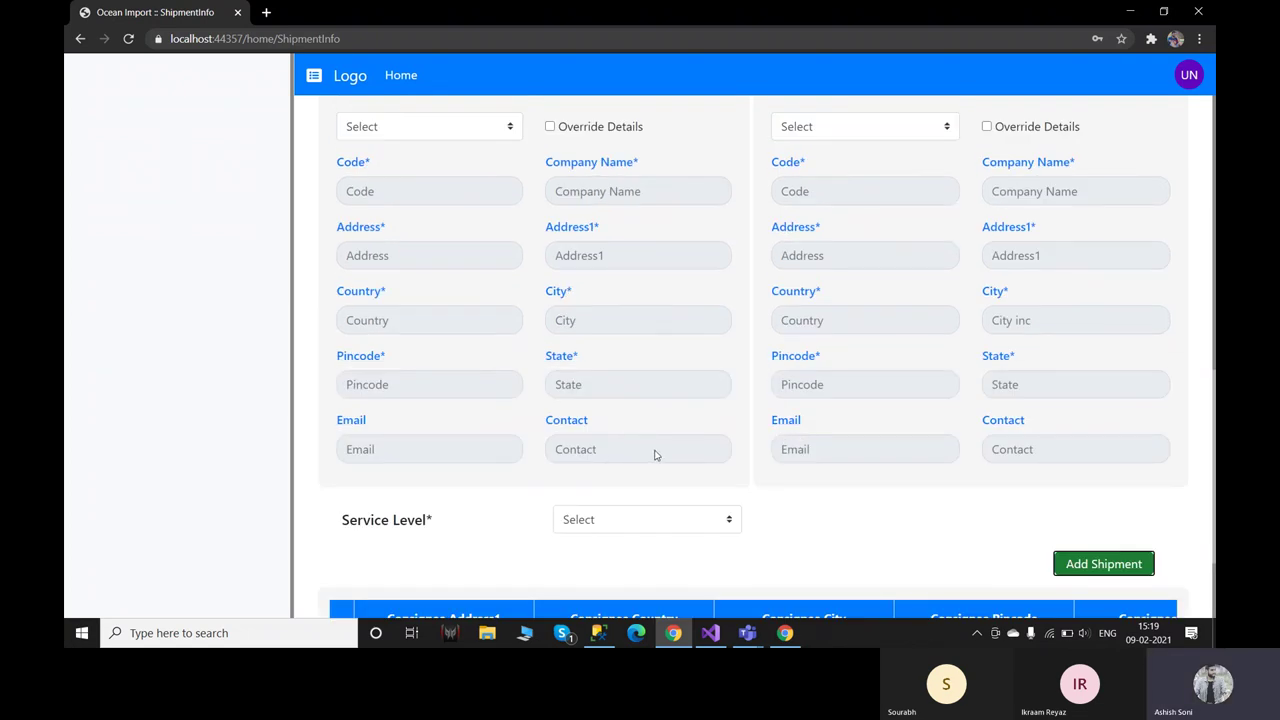
pyautogui.scroll(-2, 840, 374)
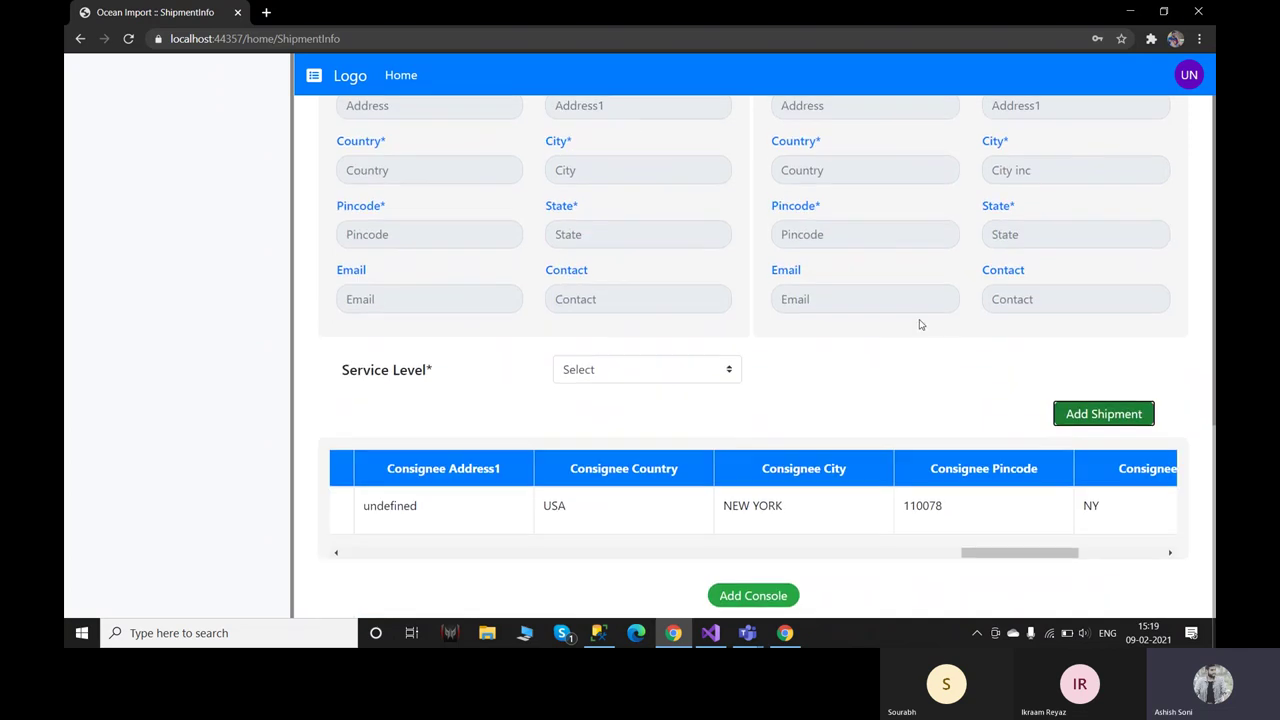
pyautogui.hscroll(-1, 1005, 560)
pyautogui.moveTo(1005, 560); pyautogui.dragTo(386, 560)
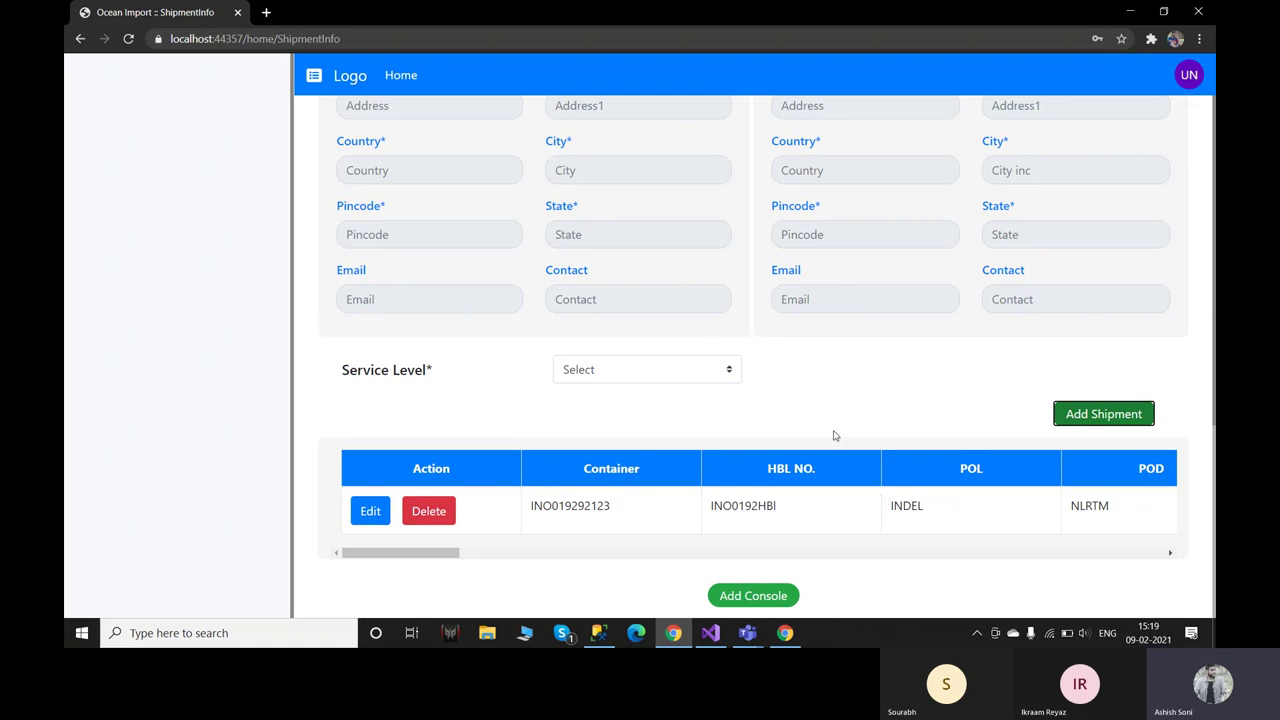
pyautogui.scroll(5, 835, 435)
pyautogui.scroll(-5, 832, 434)
# - Submit the console and confirm the 'Console information Added Successfully' alert
pyautogui.click(776, 597)
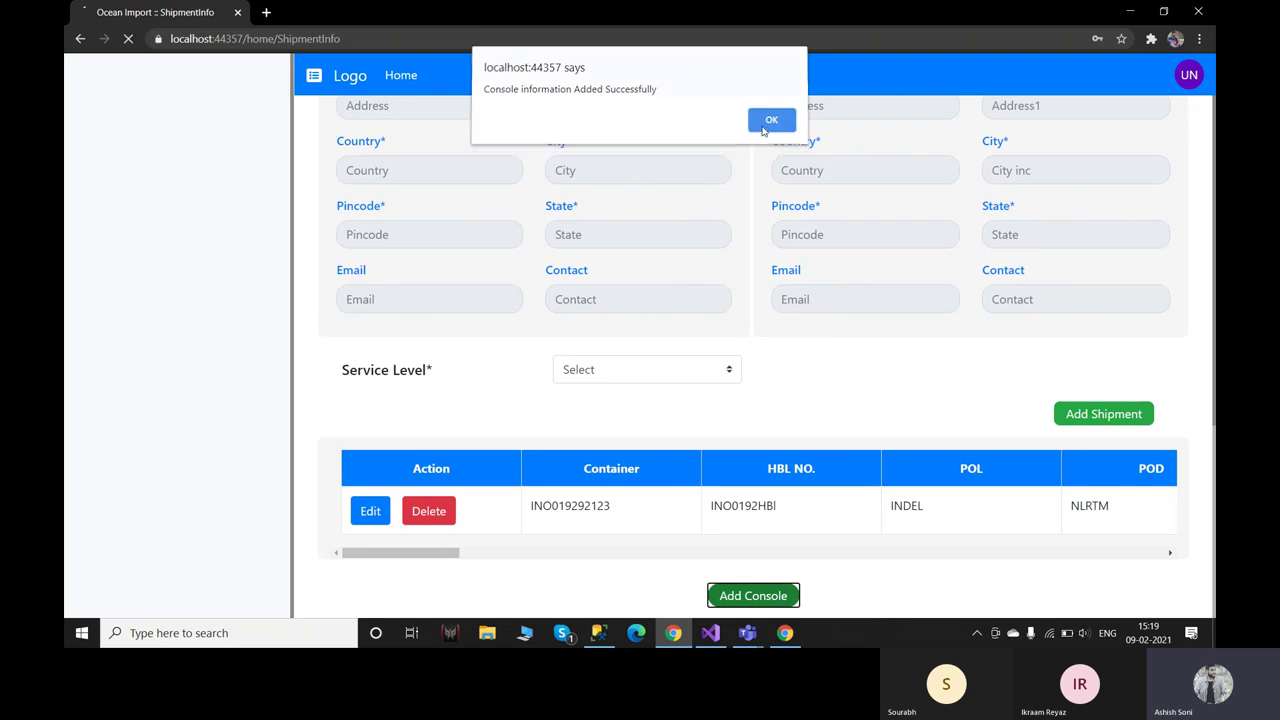
pyautogui.click(767, 125)
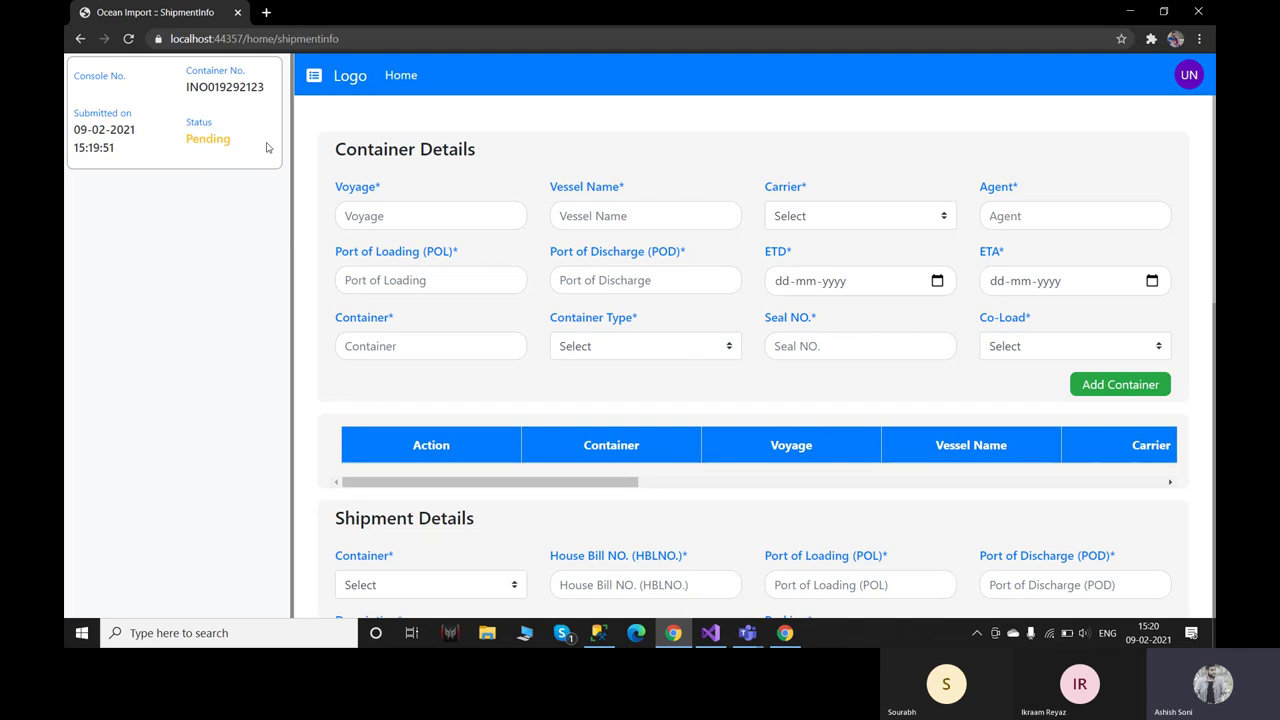
# - Open the pending INO019292123 console and review voyage 0049, APL SAVANNAH, carrier BORU
pyautogui.click(187, 114)
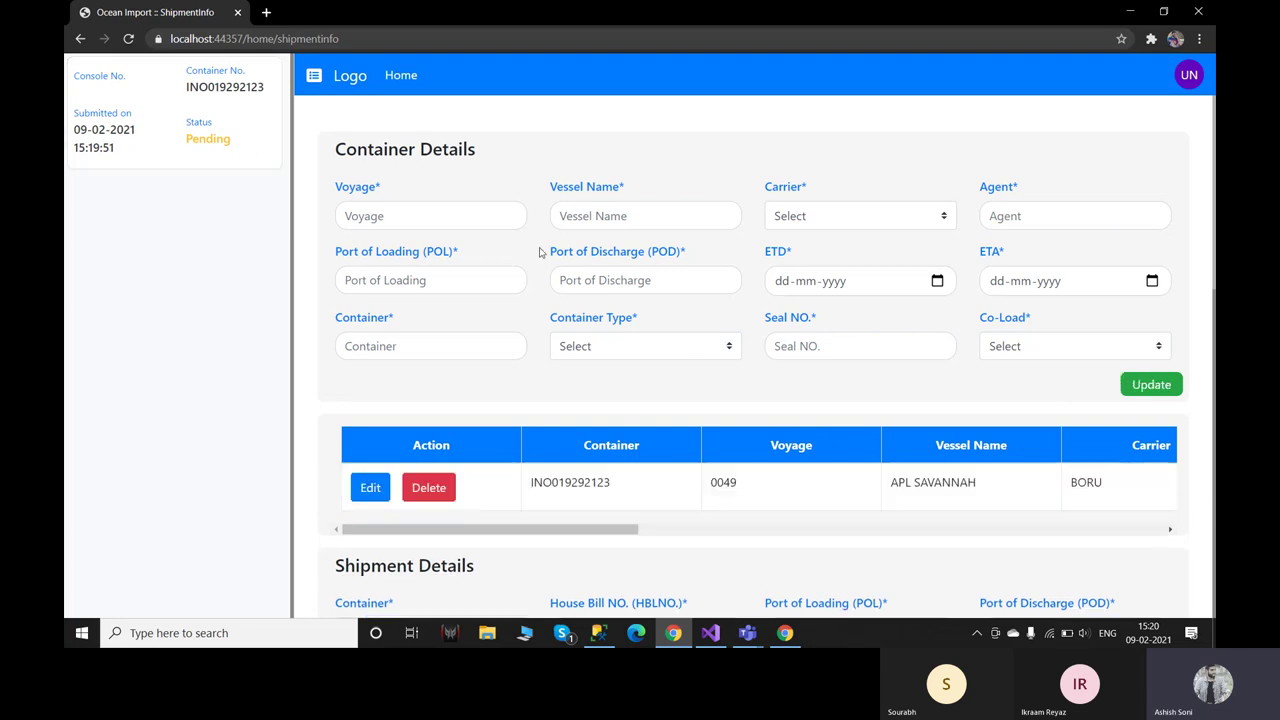
pyautogui.scroll(-2, 548, 290)
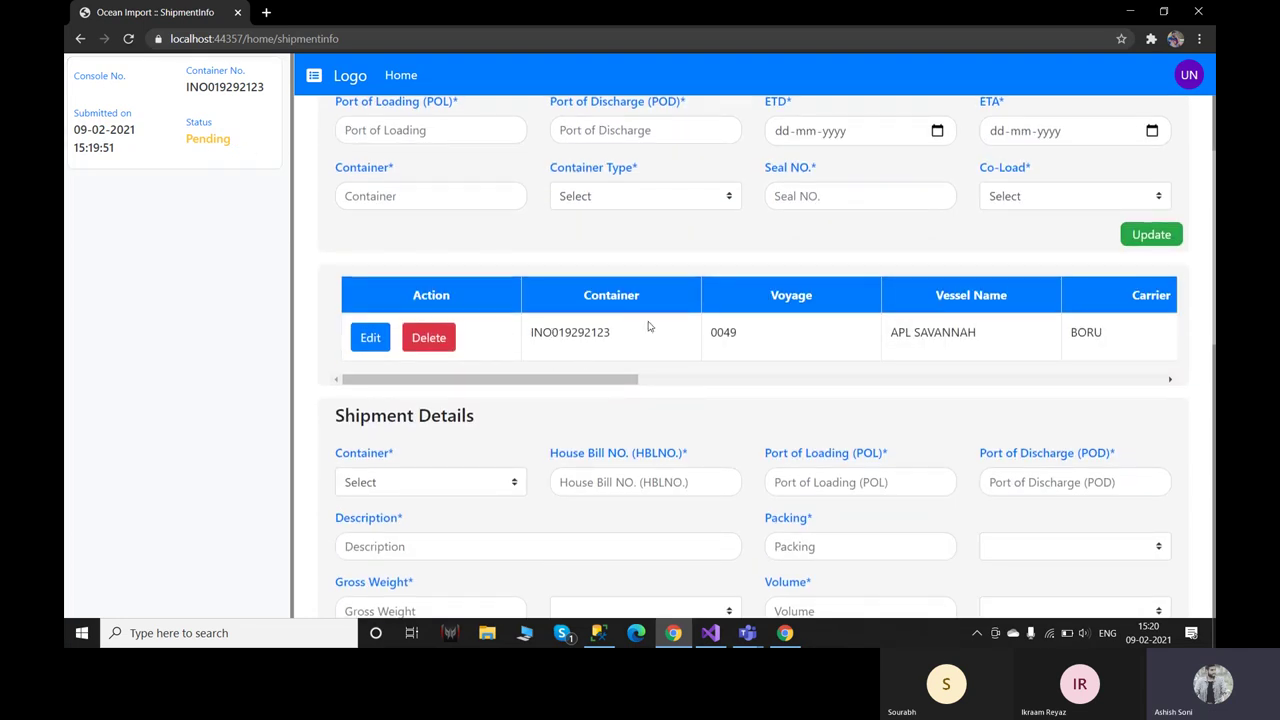
pyautogui.moveTo(545, 378); pyautogui.dragTo(1080, 377)
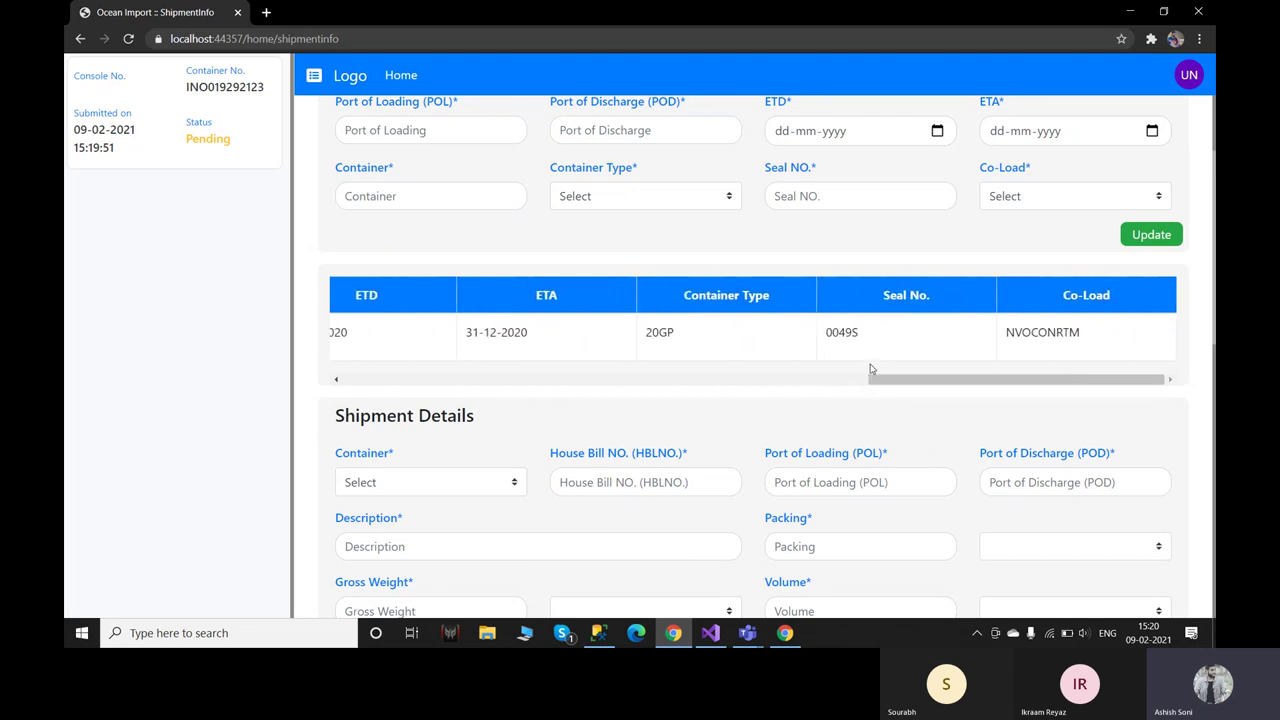
pyautogui.moveTo(880, 378); pyautogui.dragTo(371, 406)
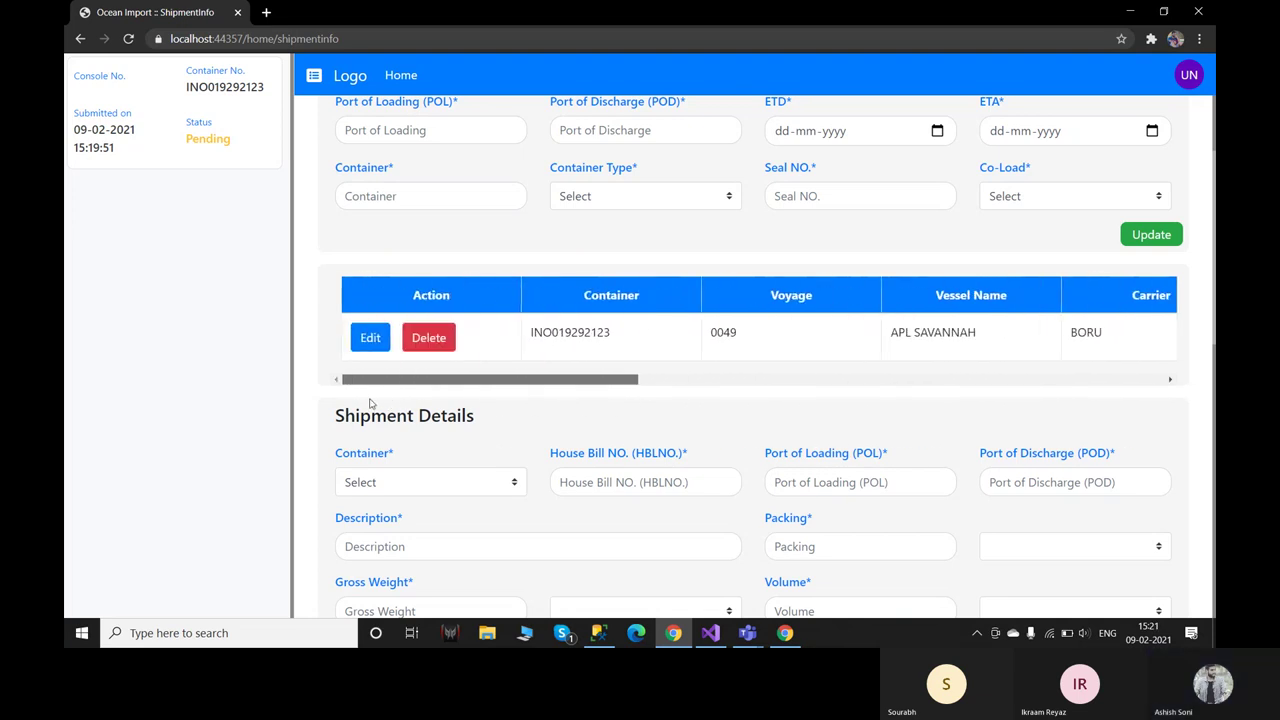
pyautogui.scroll(-2, 610, 298)
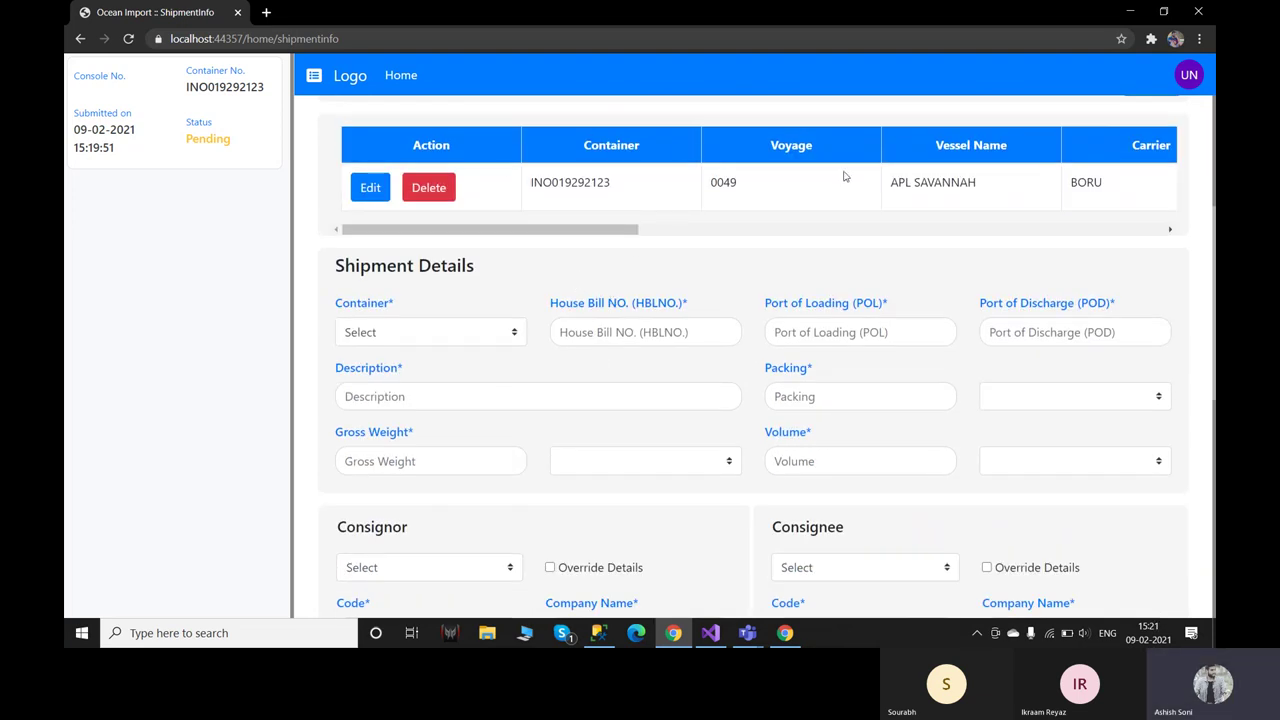
pyautogui.scroll(-5, 858, 182)
pyautogui.scroll(-1, 785, 330)
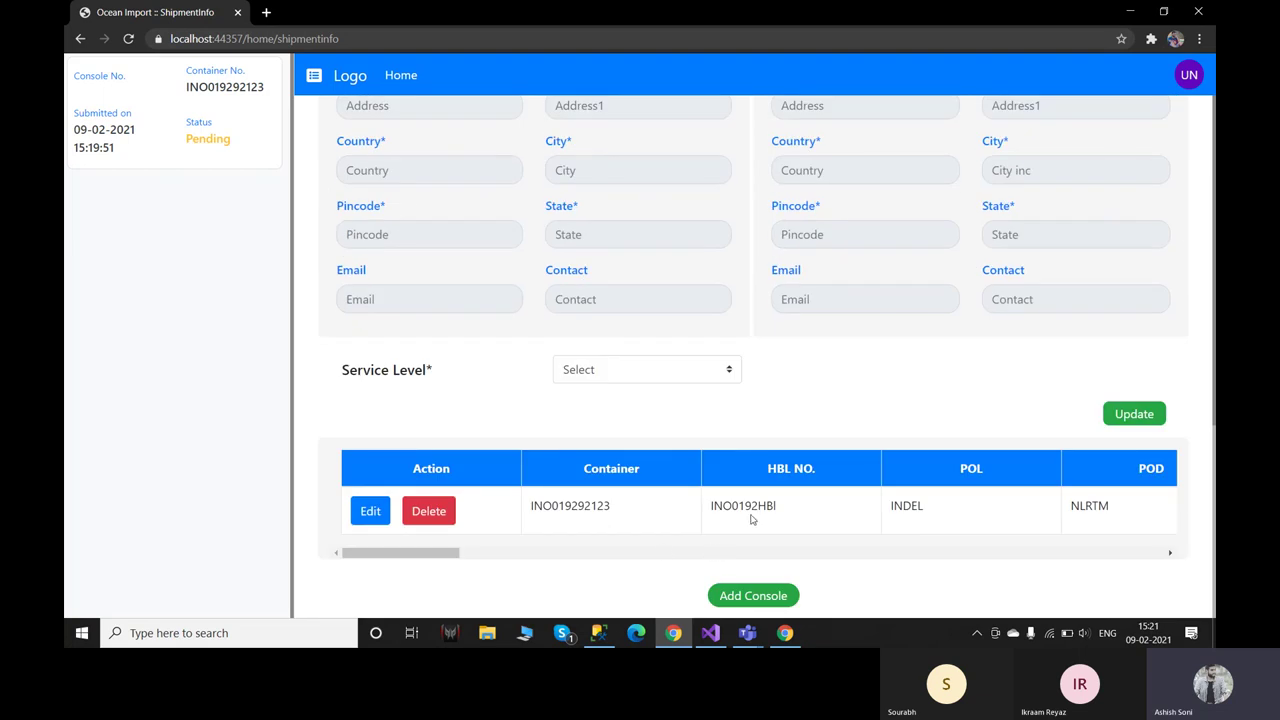
pyautogui.scroll(7, 745, 508)
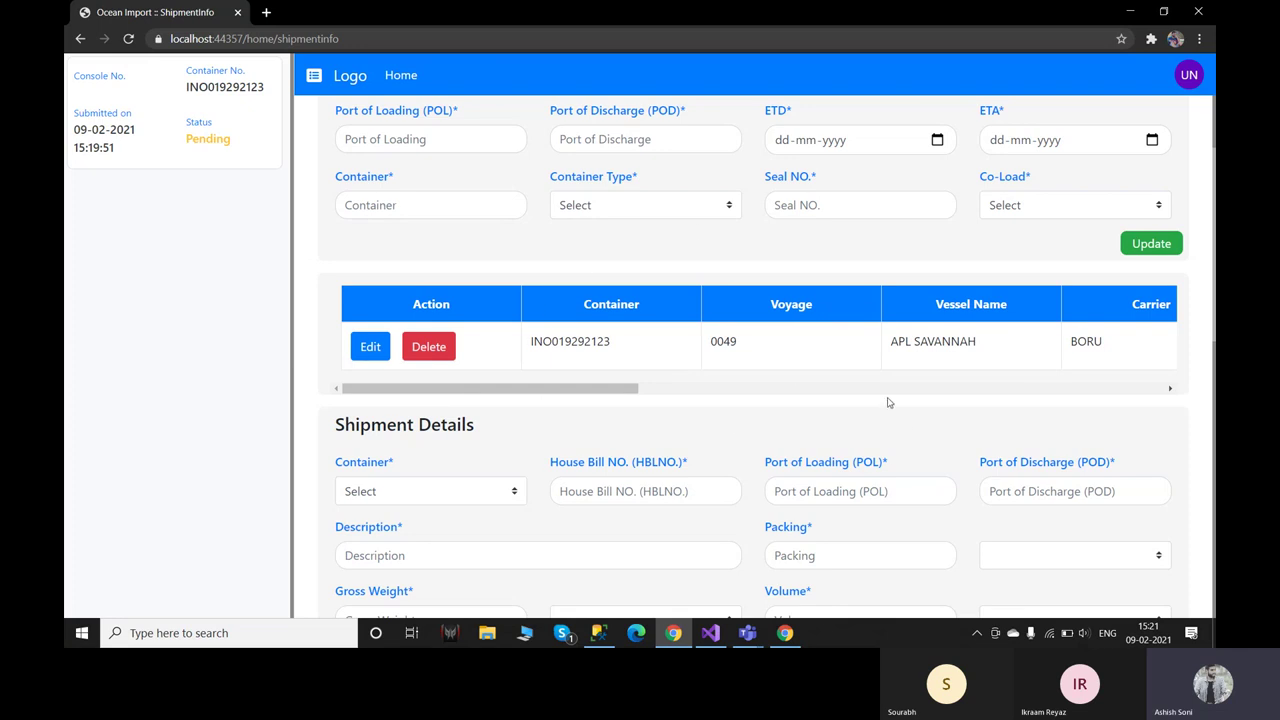
pyautogui.scroll(1, 999, 349)
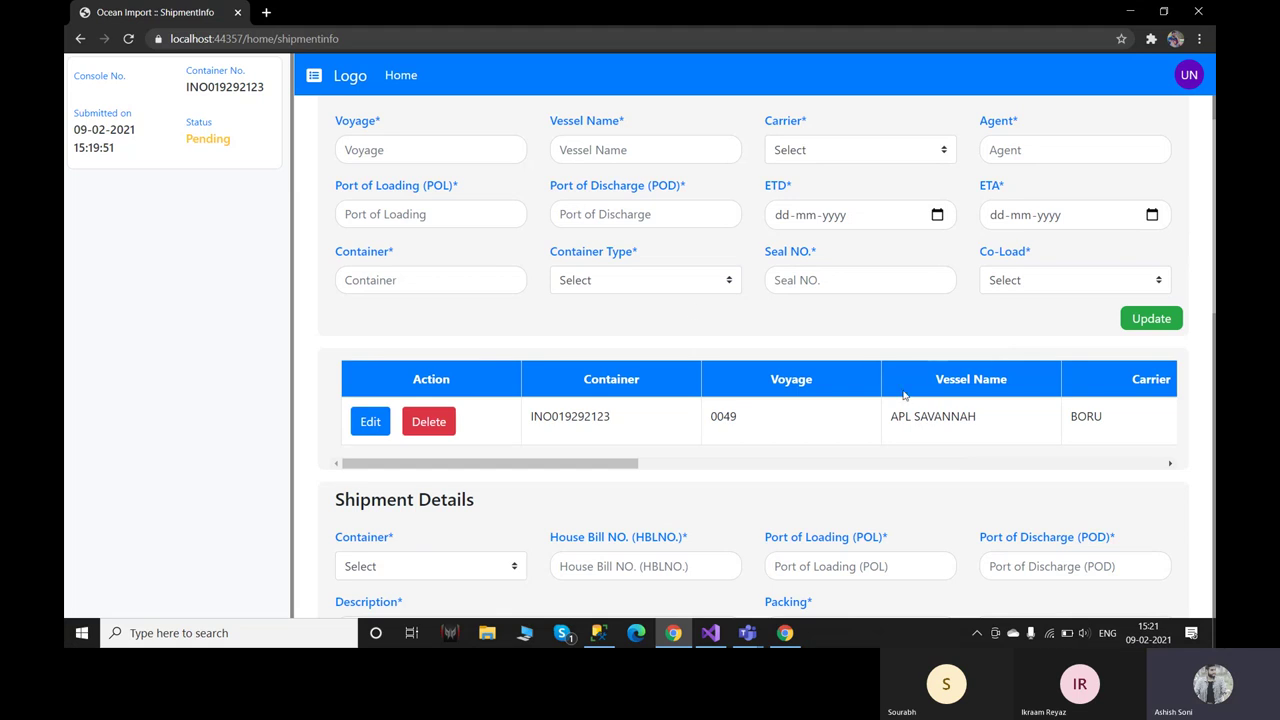
pyautogui.scroll(1, 676, 376)
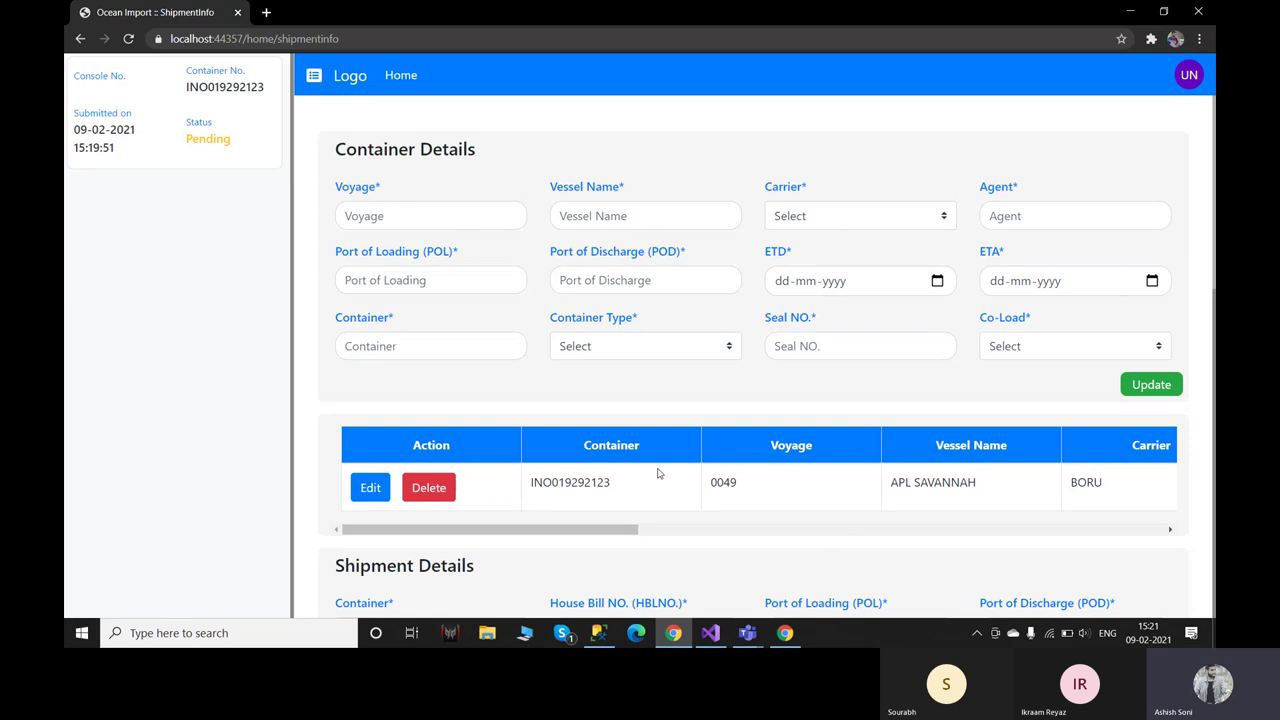
# - Log out, sign in with the admin account, and load the pending console's container details
pyautogui.click(1189, 75)
pyautogui.click(1162, 134)
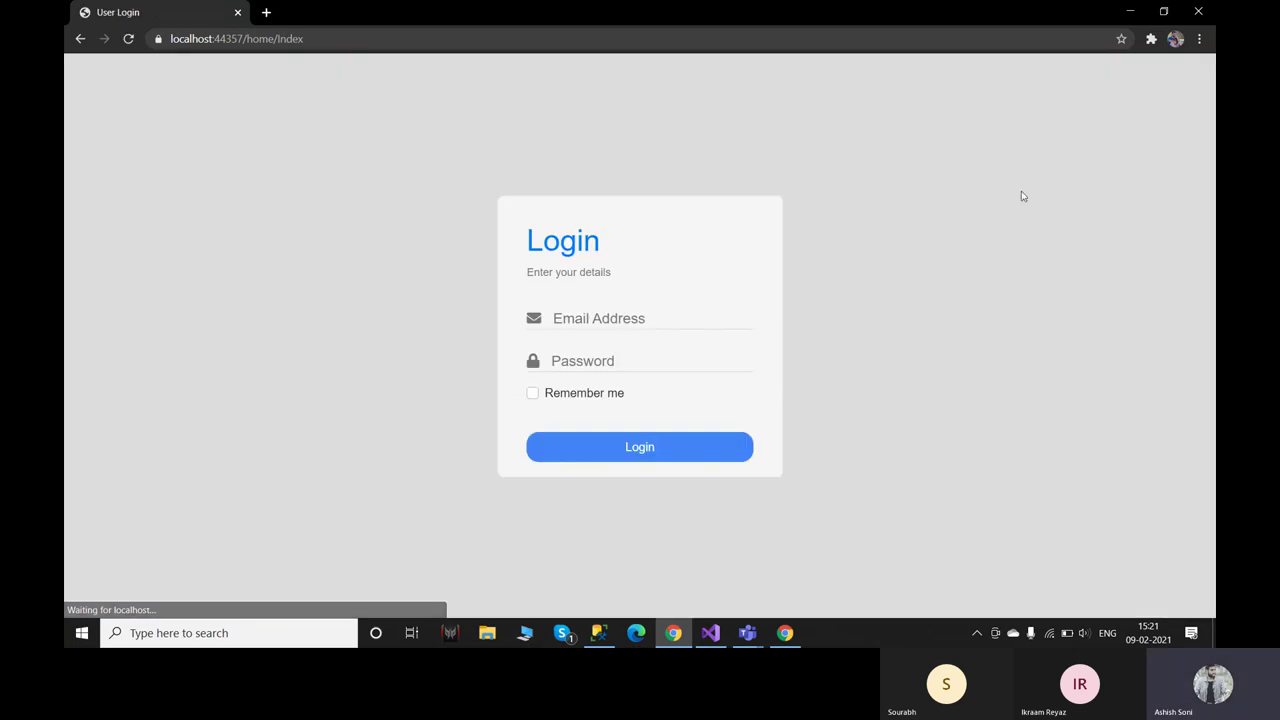
pyautogui.click(678, 320)
pyautogui.click(634, 378)
pyautogui.click(656, 357)
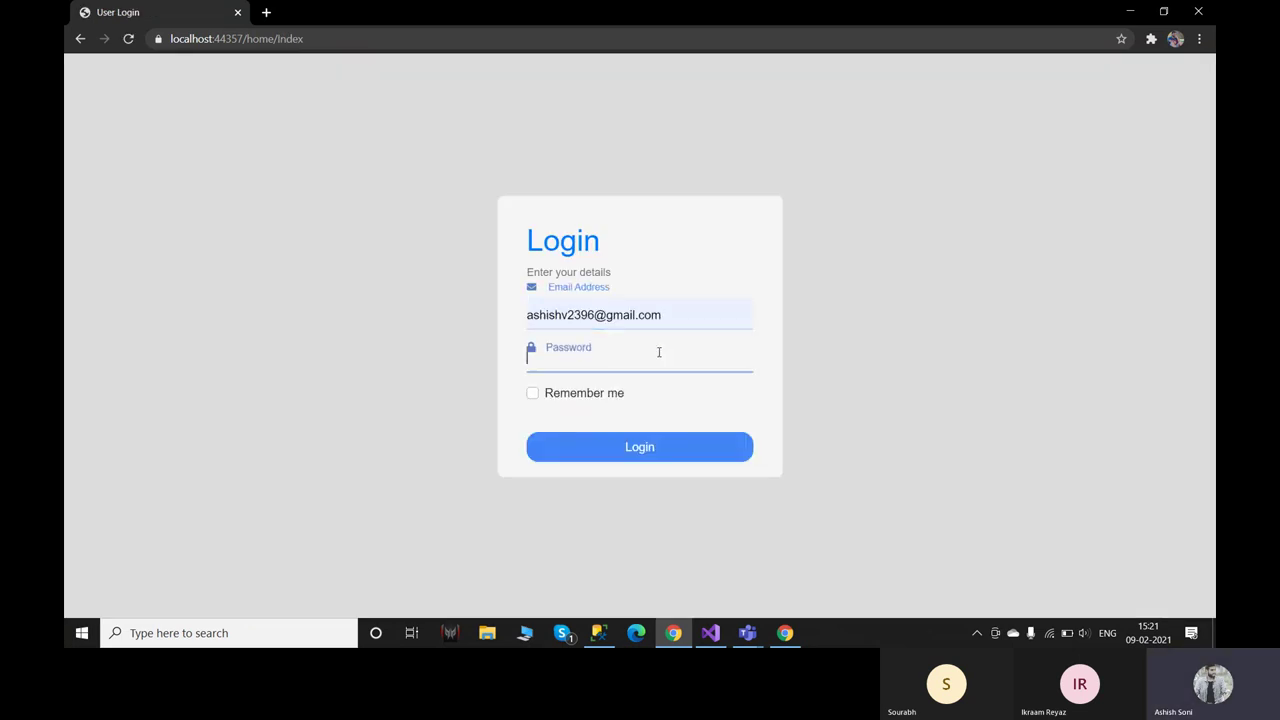
pyautogui.write('•••••')
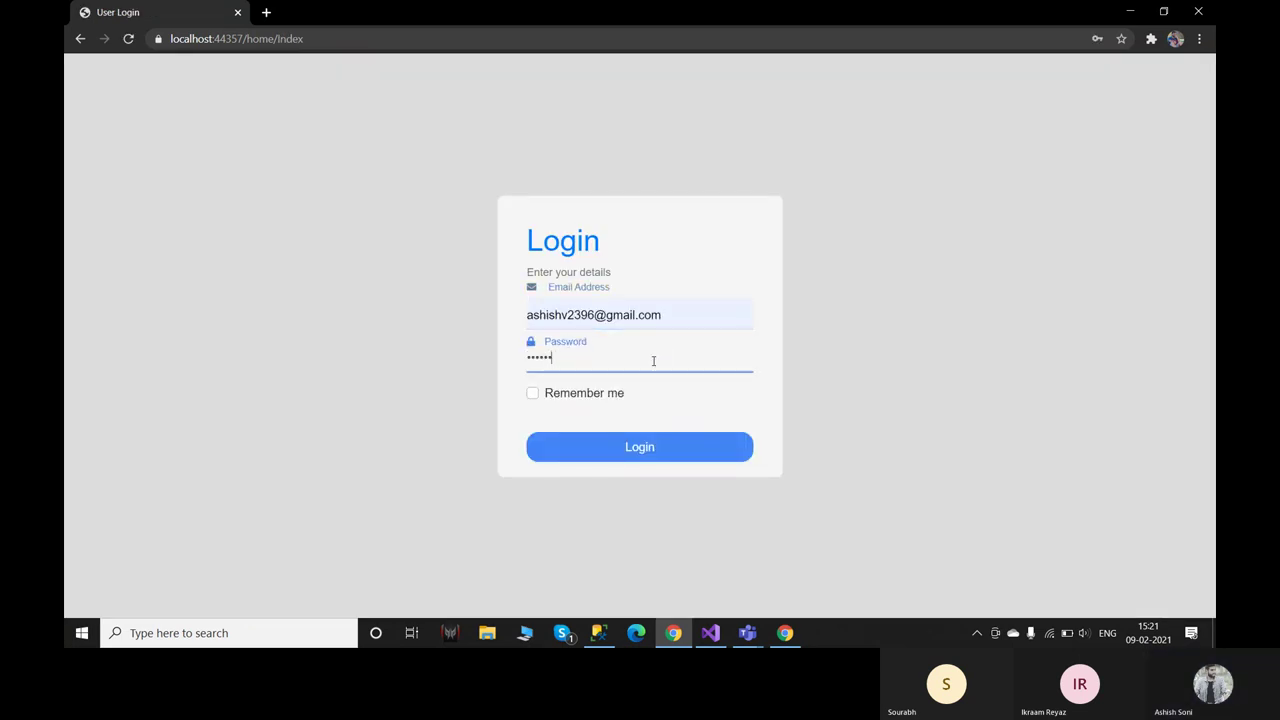
pyautogui.click(645, 456)
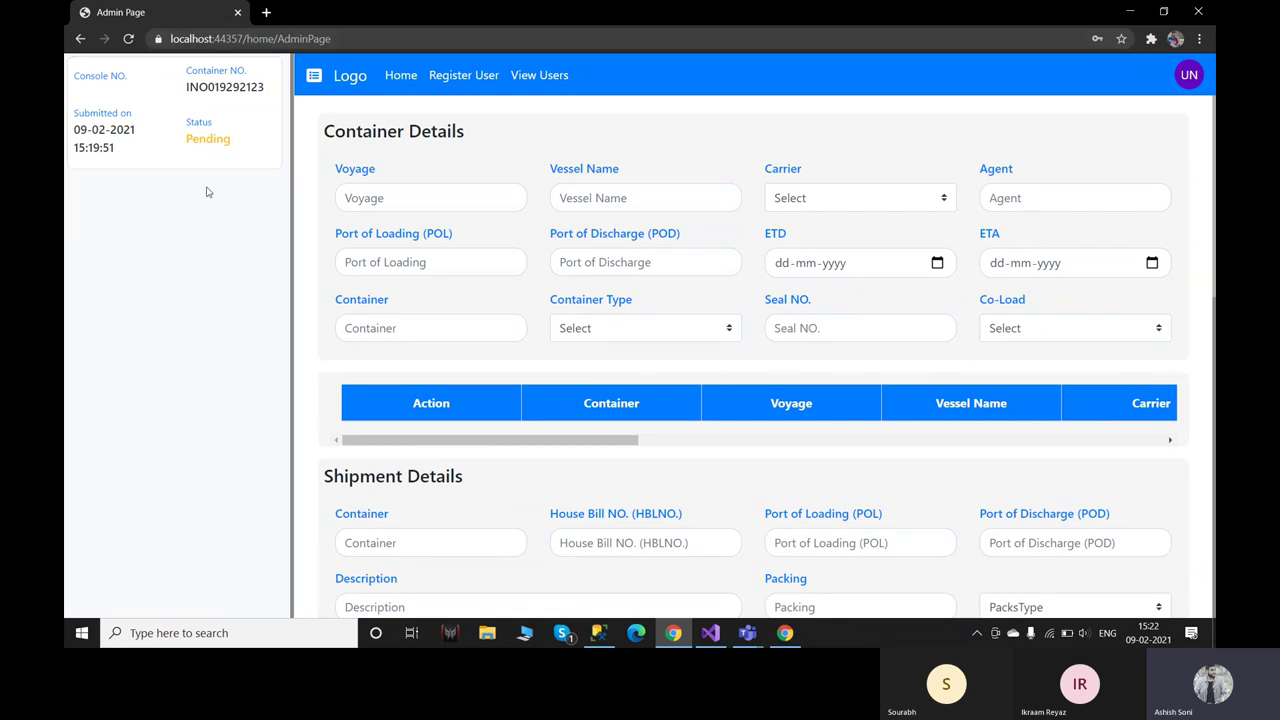
pyautogui.click(226, 136)
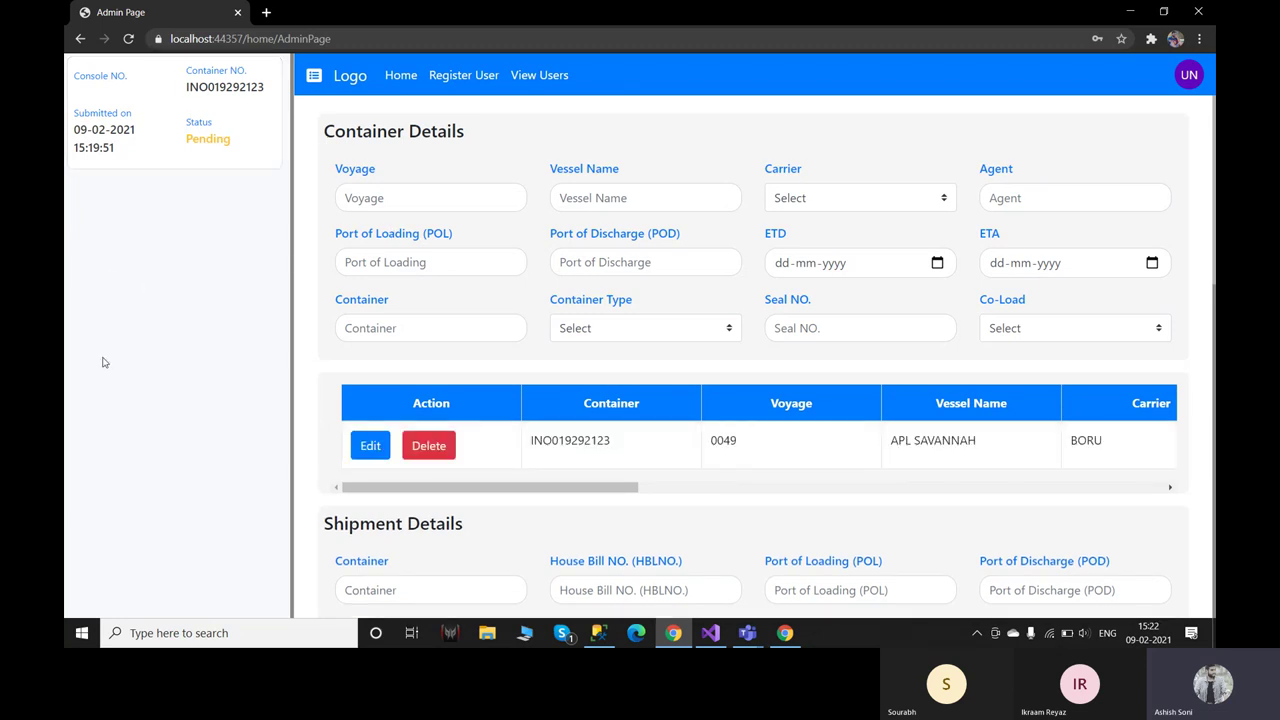
# - Scroll to the shipment row for INO019292123, HBL INO0192HBI, INDEL to NLRTM
pyautogui.scroll(-2, 504, 385)
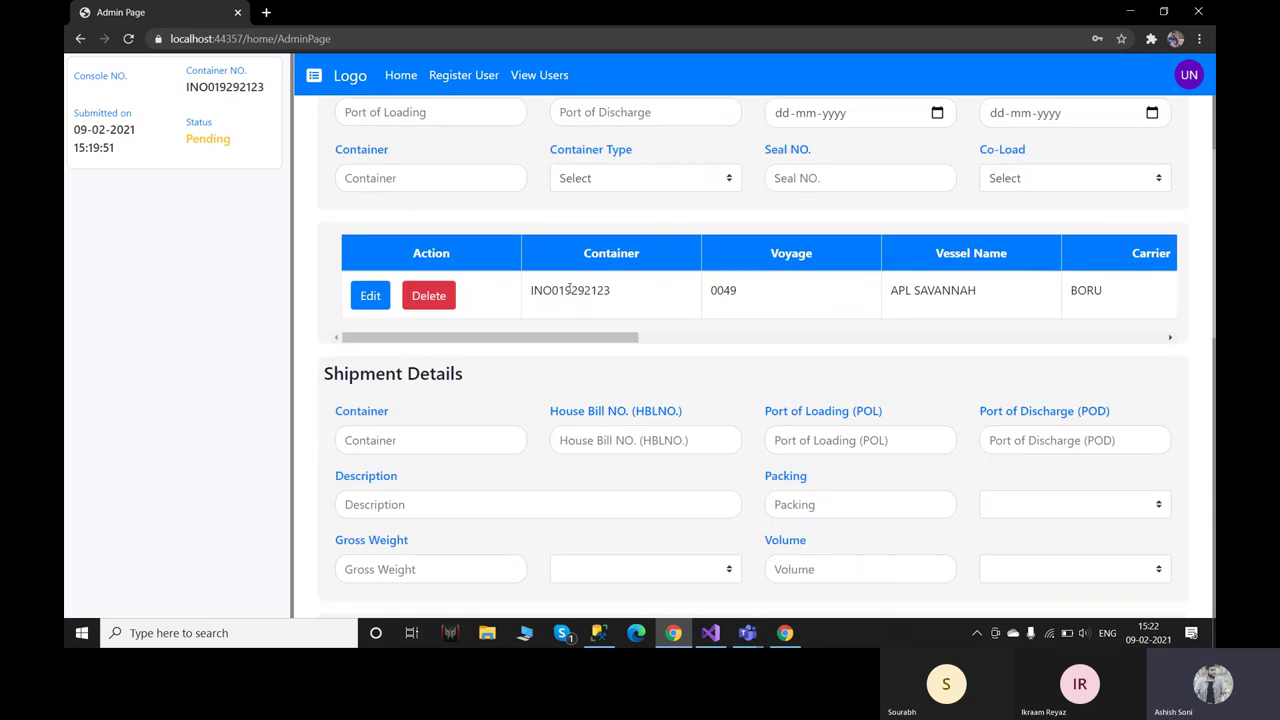
pyautogui.moveTo(557, 337)
pyautogui.mouseDown()
pyautogui.moveTo(859, 362)
pyautogui.moveTo(557, 346)
pyautogui.mouseUp()
pyautogui.scroll(-8, 749, 306)
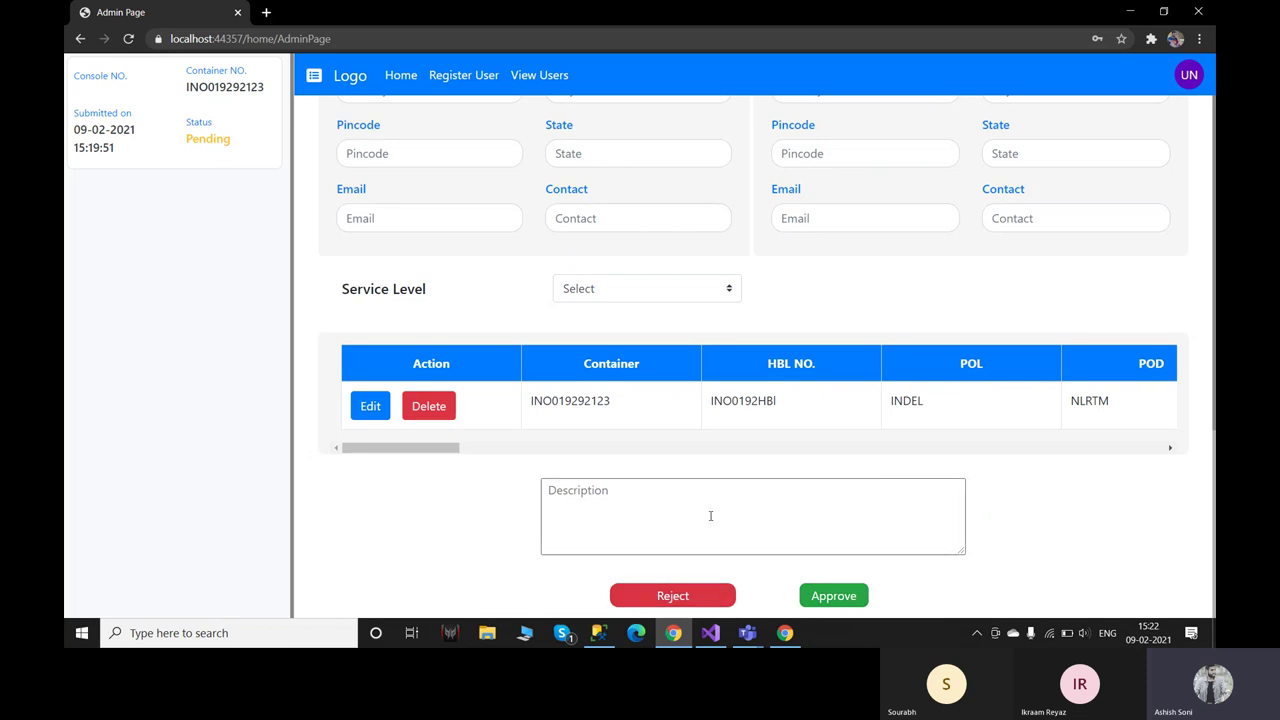
# - Approve the console with description 'Test Desc' and acknowledge the inbound success alert
pyautogui.click(701, 519)
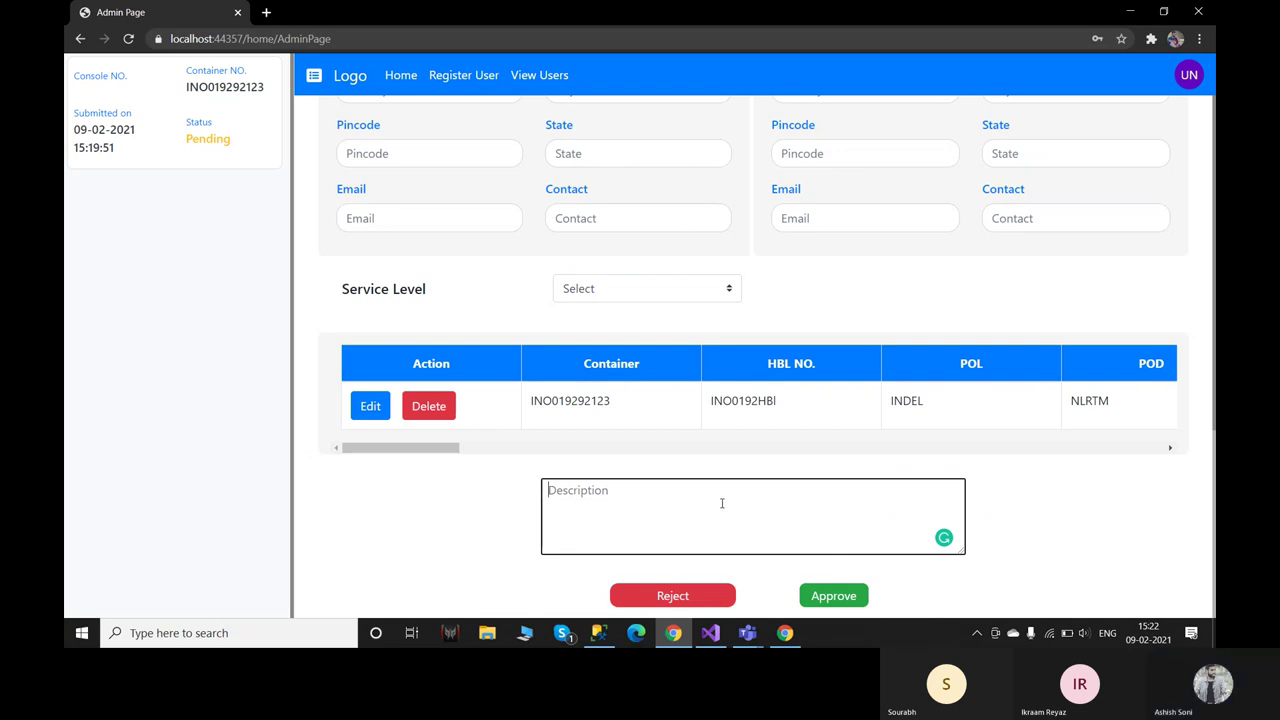
pyautogui.write('Tes')
pyautogui.press('BackSpace')
pyautogui.write('st Desc')
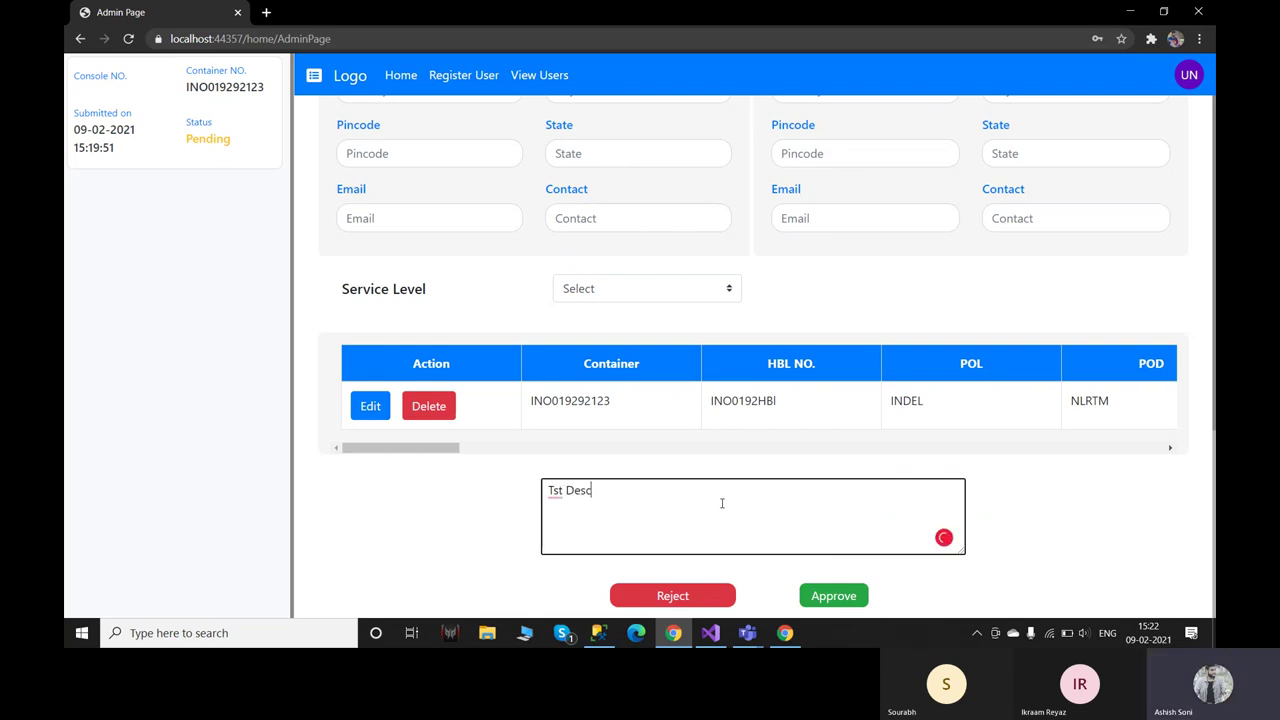
pyautogui.click(834, 595)
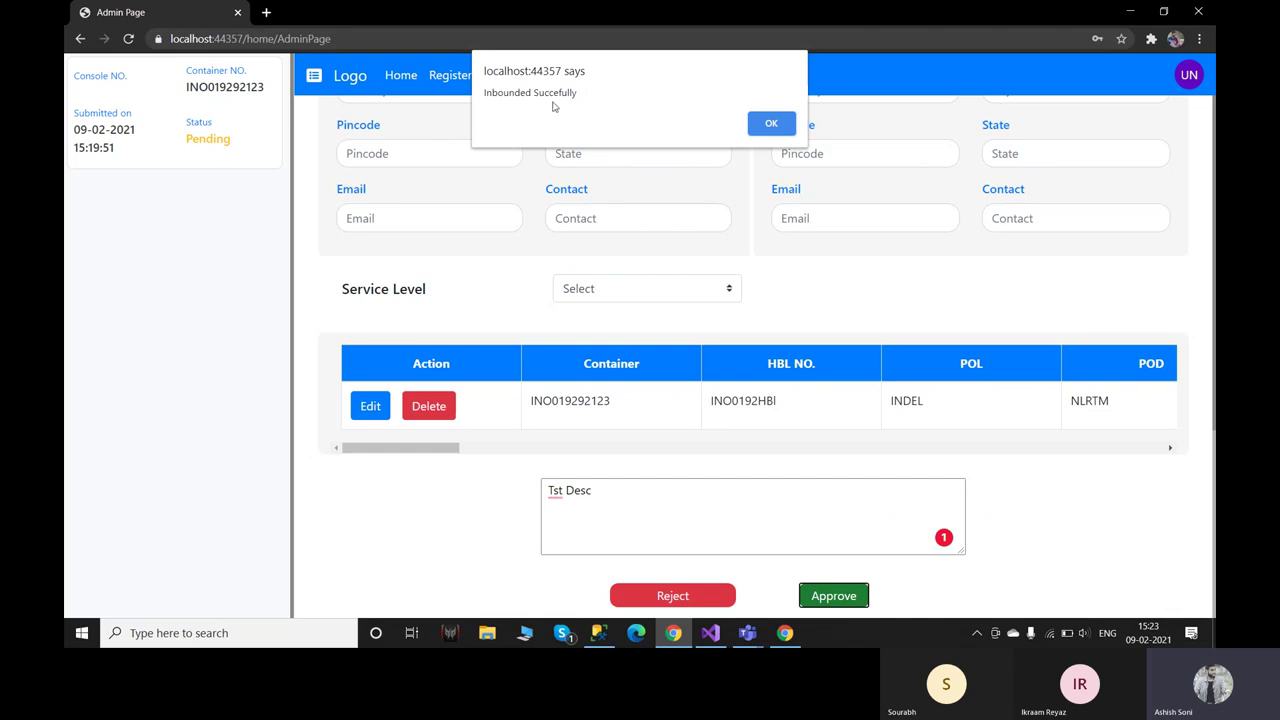
pyautogui.click(771, 123)
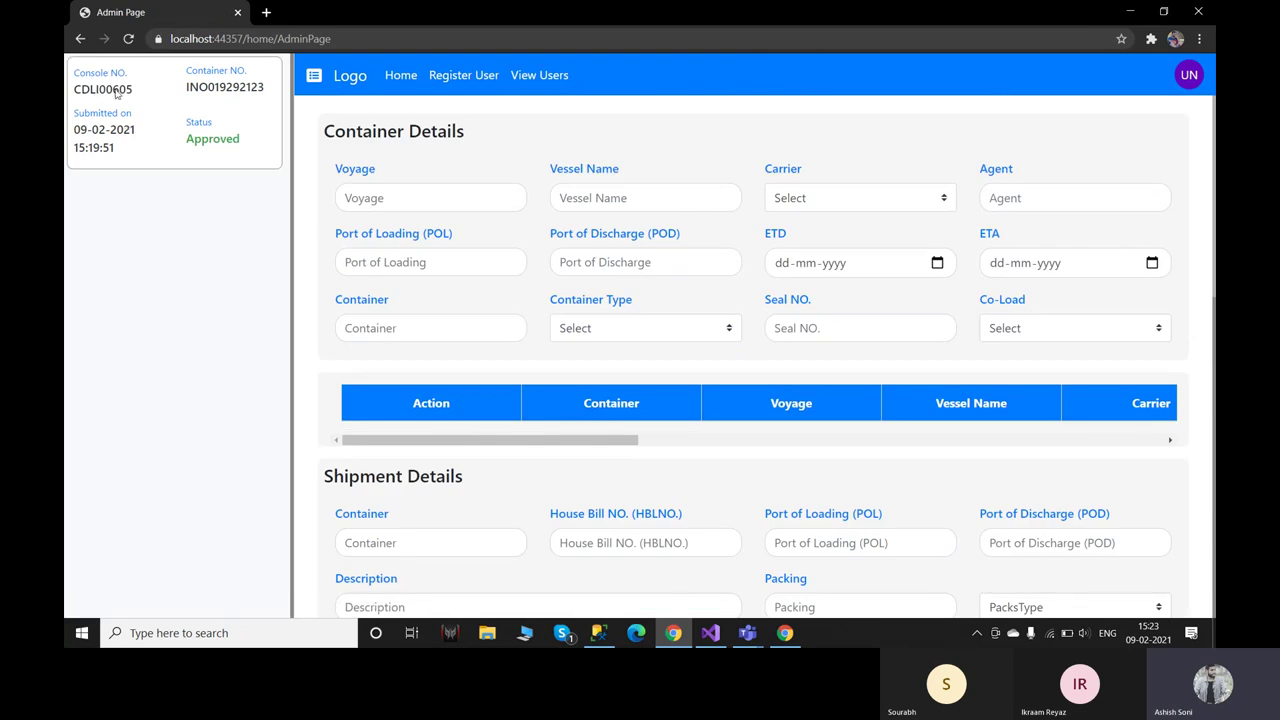
# - Select and copy the approved console number CDLI00605, then switch to the desktop
pyautogui.moveTo(134, 93); pyautogui.dragTo(79, 92)
pyautogui.click(174, 182)
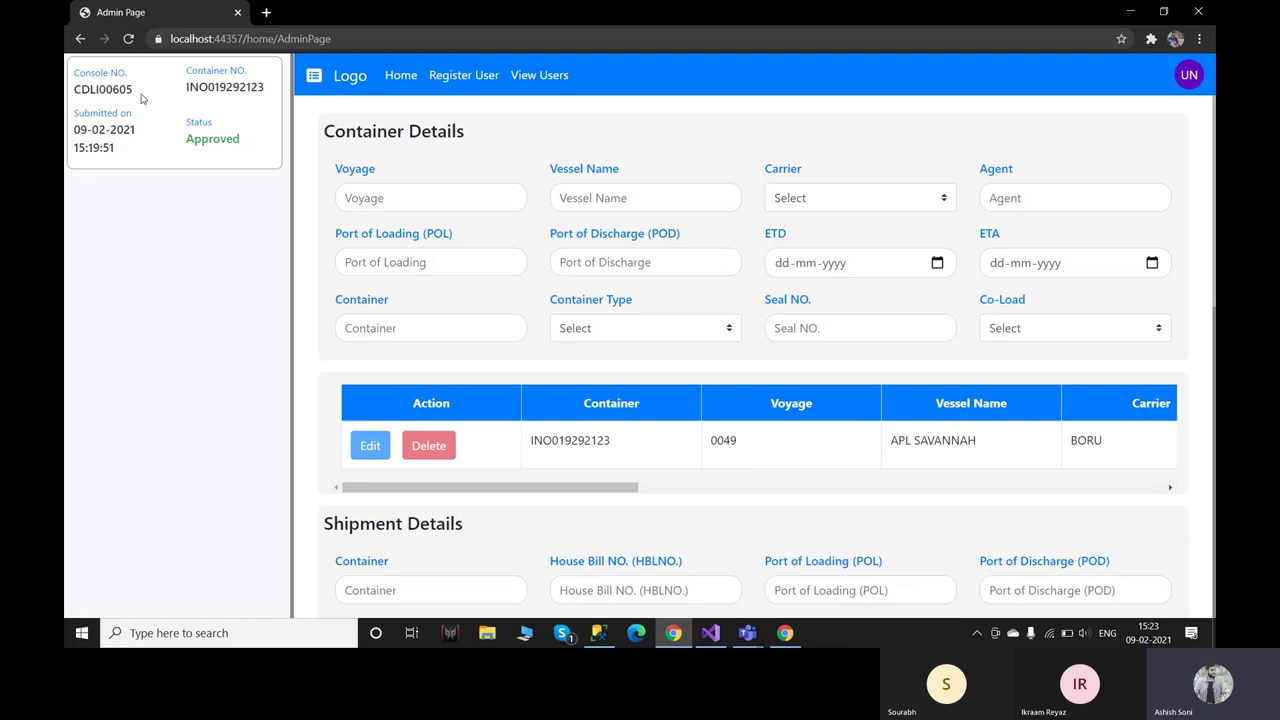
pyautogui.moveTo(136, 95); pyautogui.dragTo(72, 90)
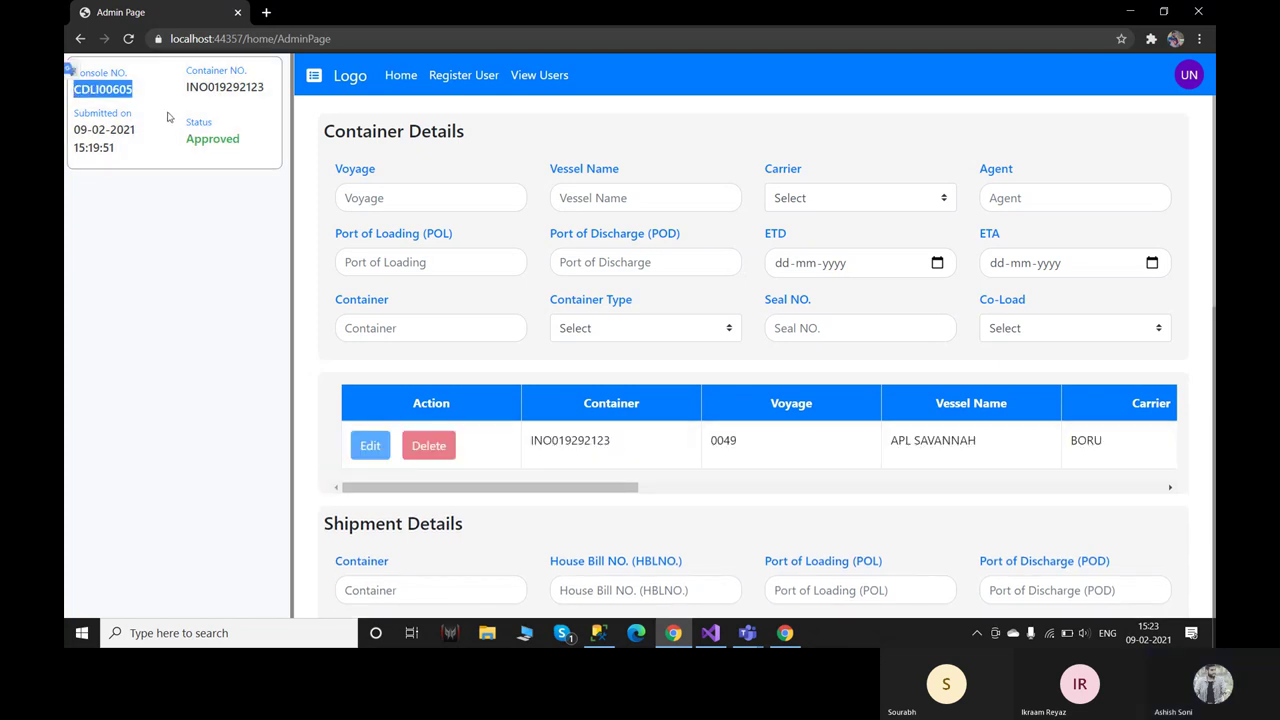
pyautogui.click(160, 287)
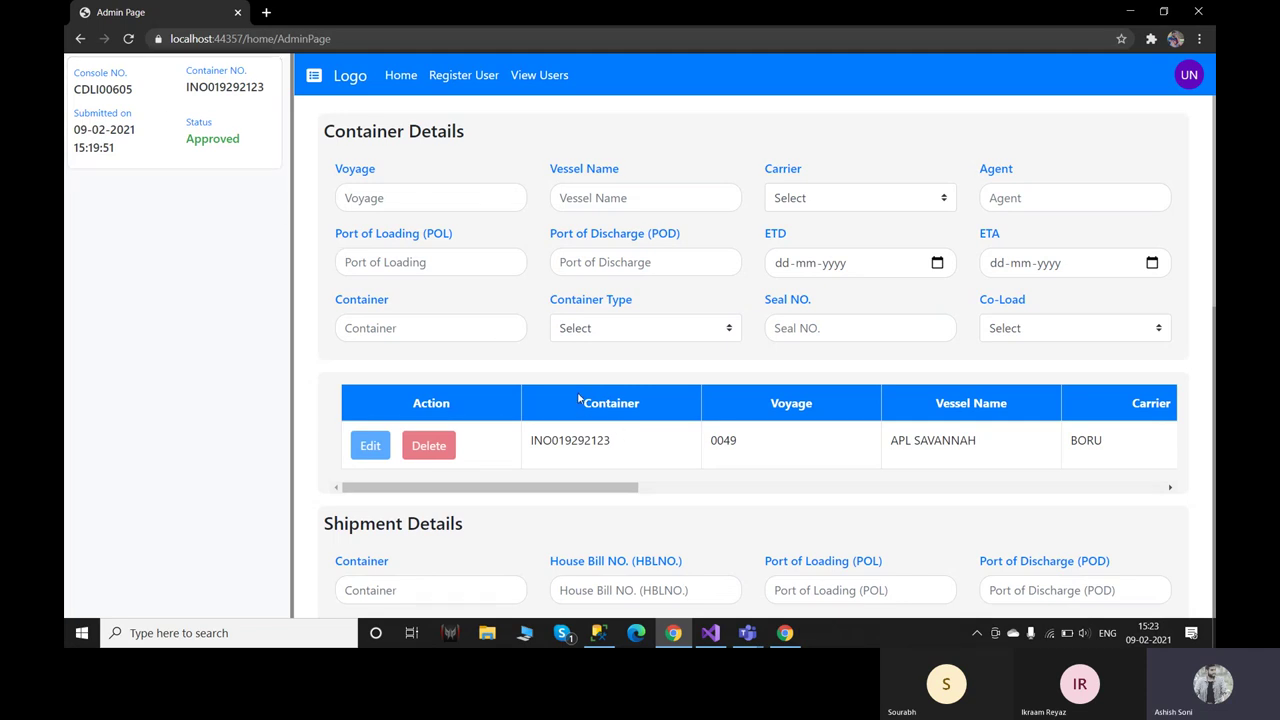
pyautogui.scroll(-1, 578, 400)
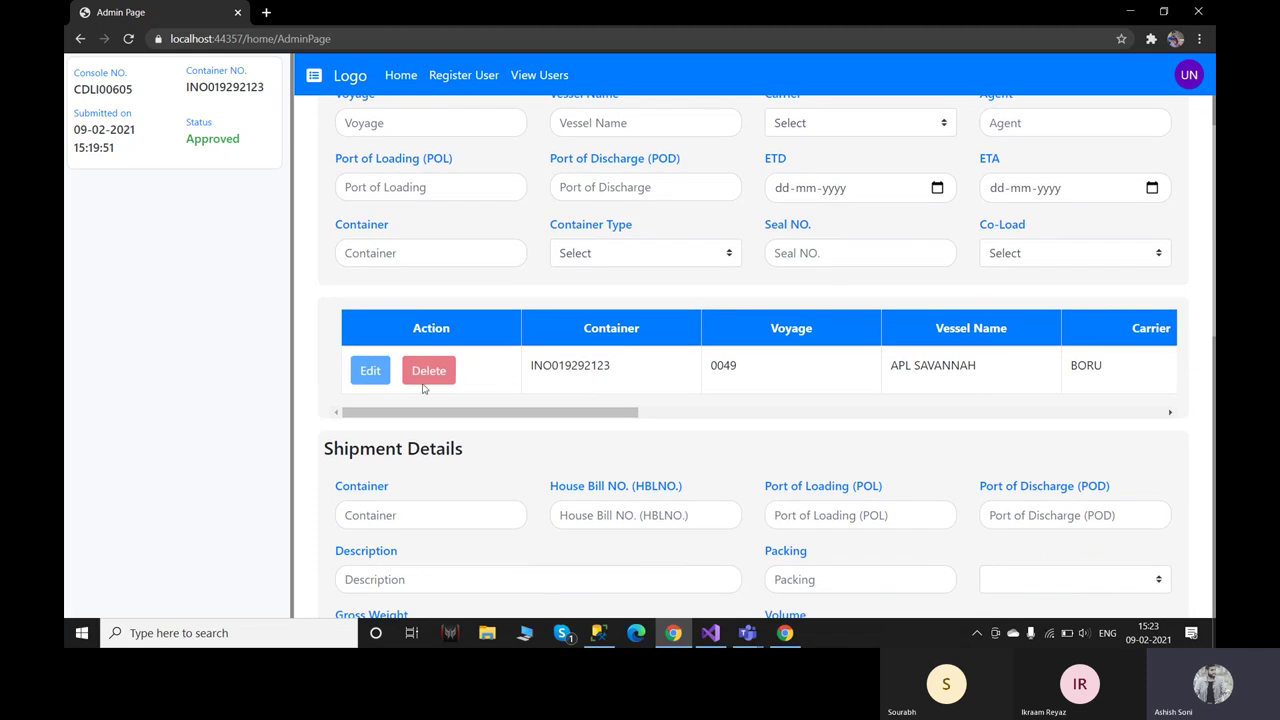
pyautogui.scroll(-1, 1108, 336)
pyautogui.scroll(-10, 1108, 336)
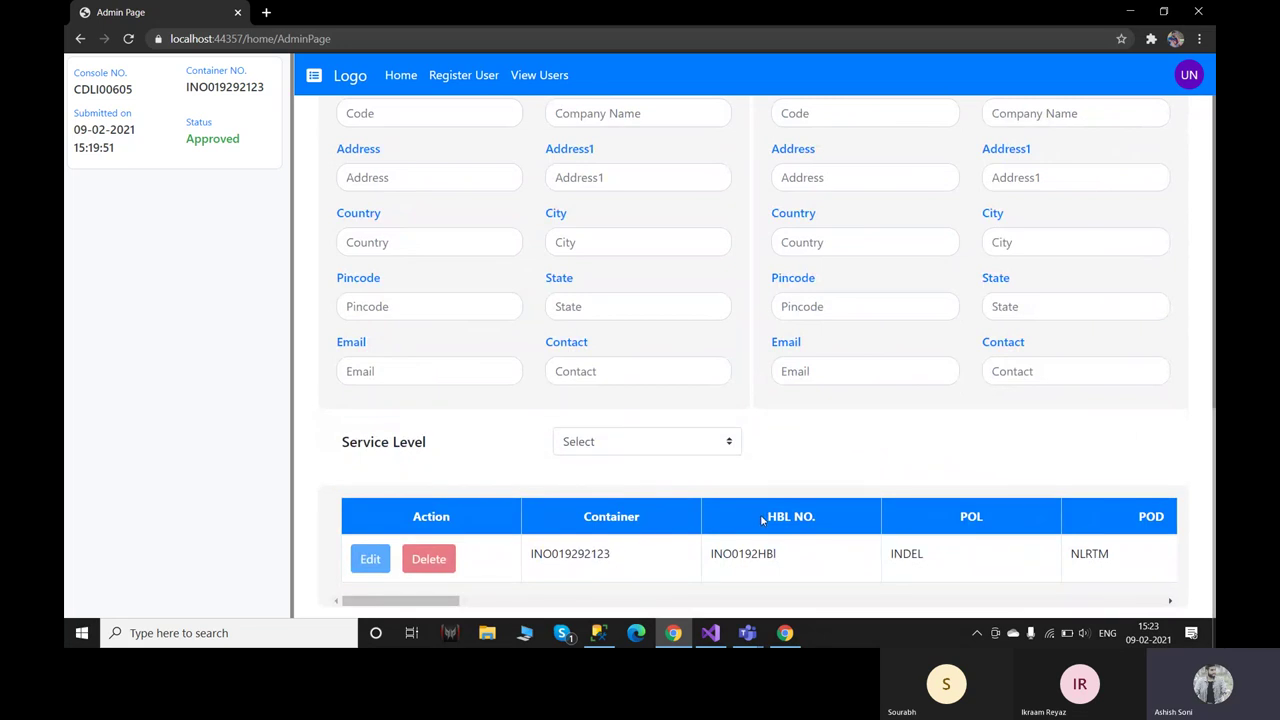
pyautogui.scroll(10, 576, 396)
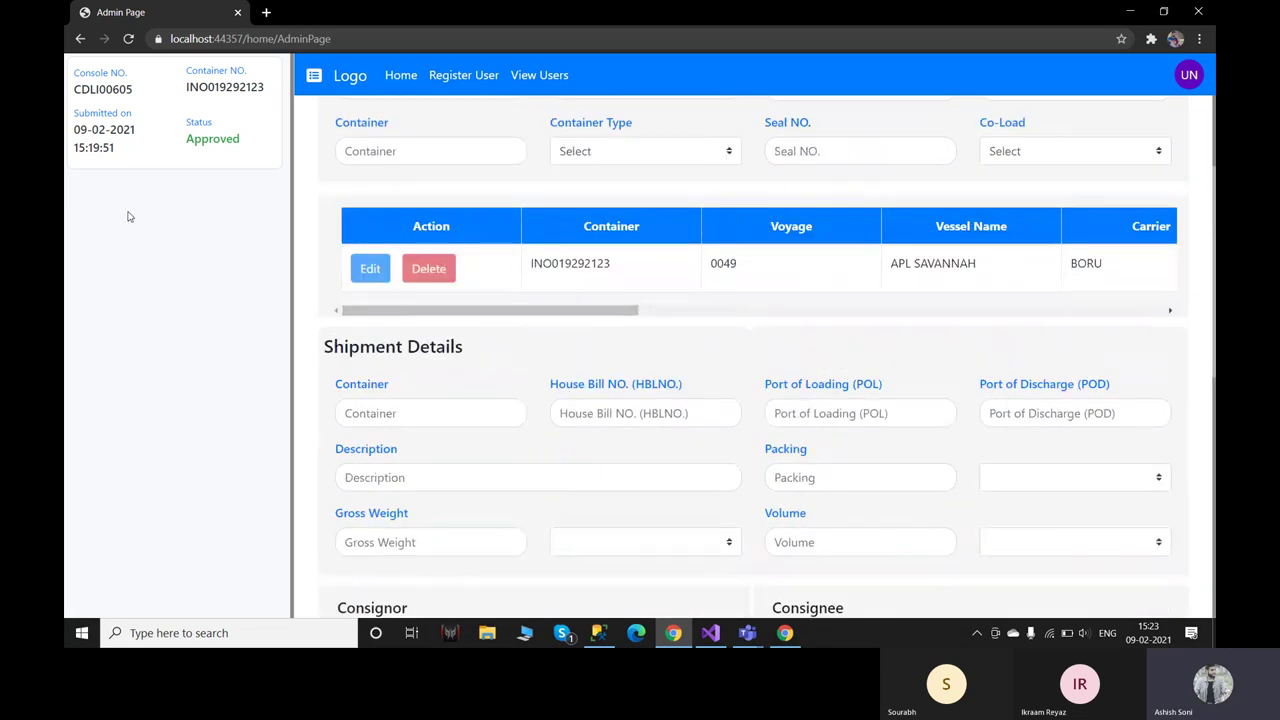
pyautogui.moveTo(135, 90); pyautogui.dragTo(74, 91)
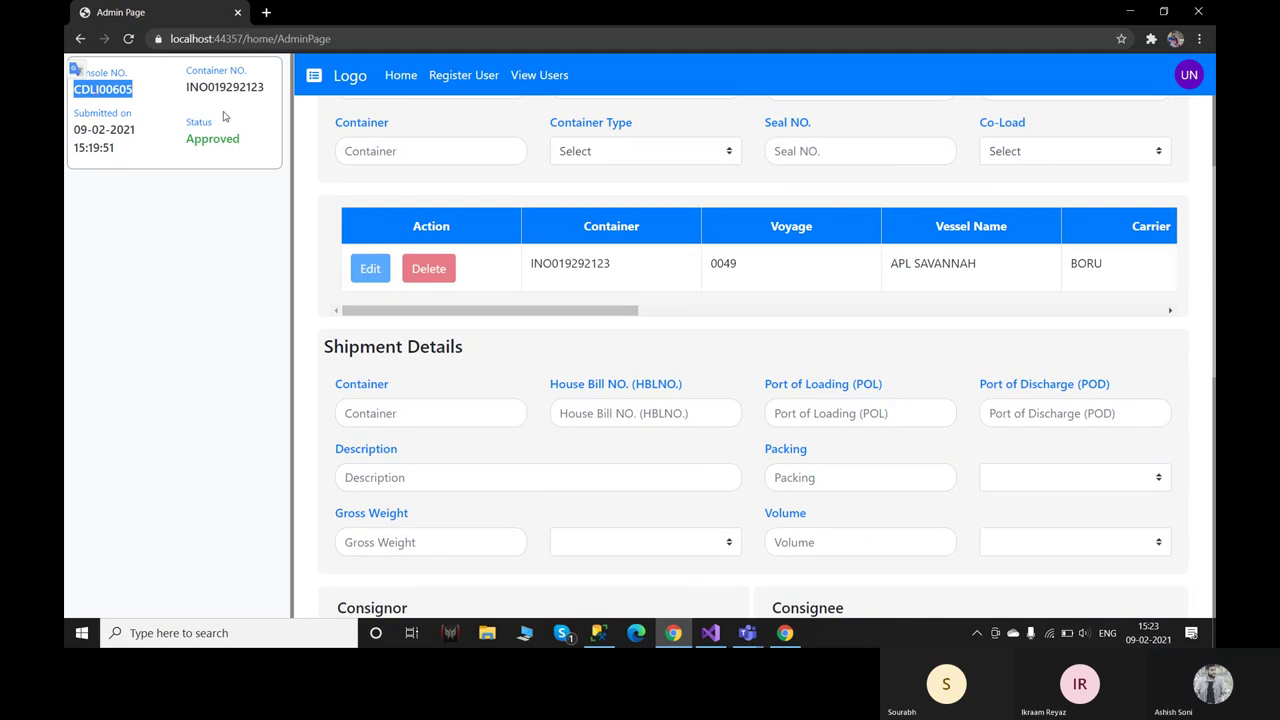
pyautogui.press('super+d')
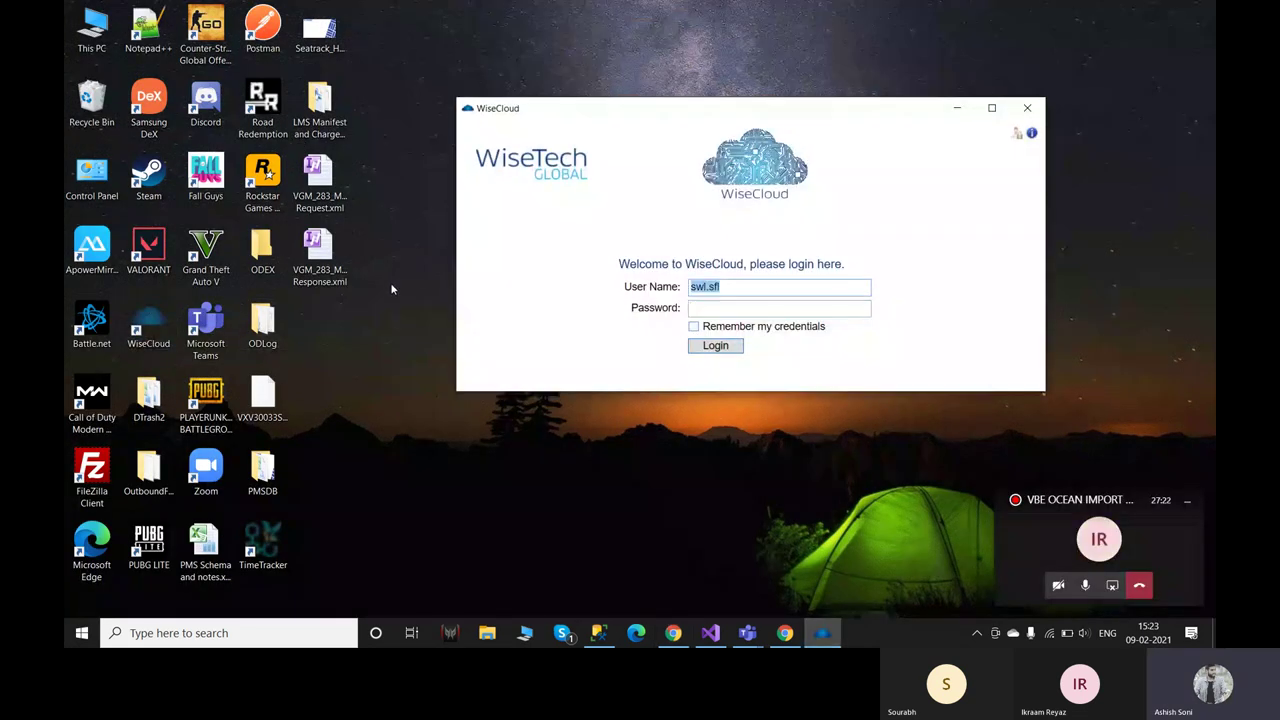
# - Log in to WiseCloud with the user's user name and password
pyautogui.press('Tab')
pyautogui.write('************')
pyautogui.press('Return')
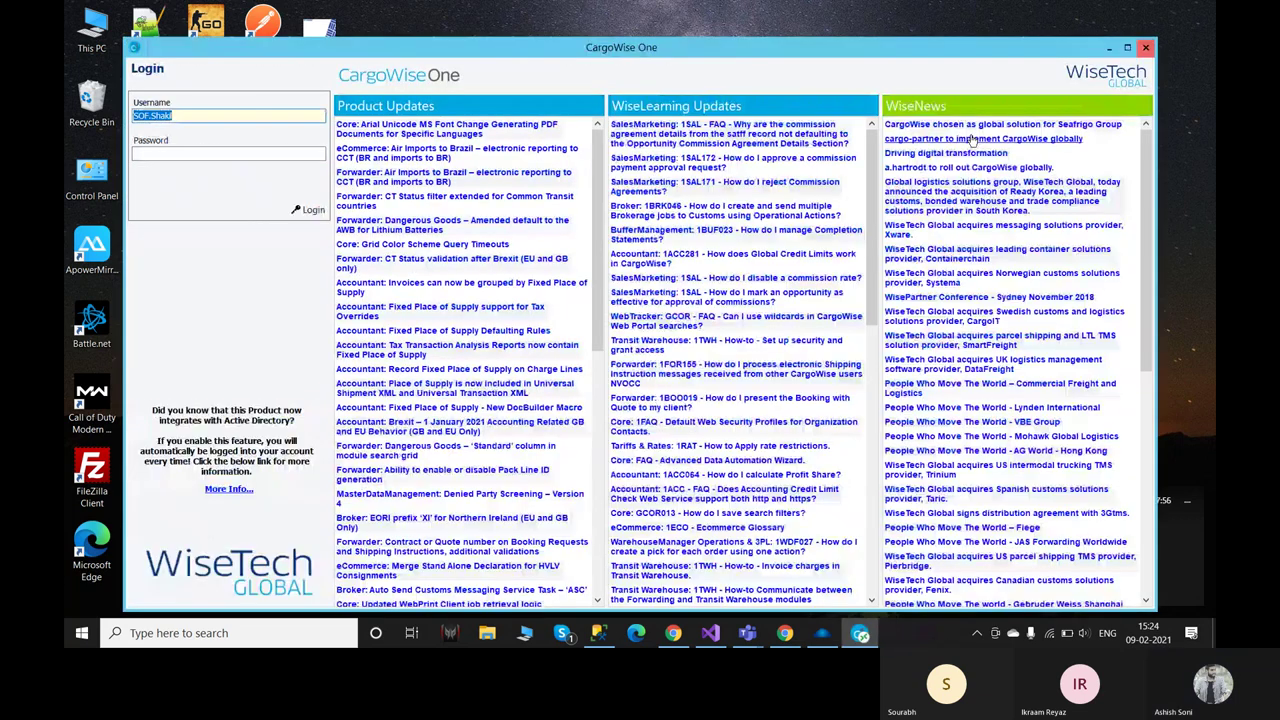
# - Enter the CargoWise One password and log in
pyautogui.press('Tab')
pyautogui.write('******')
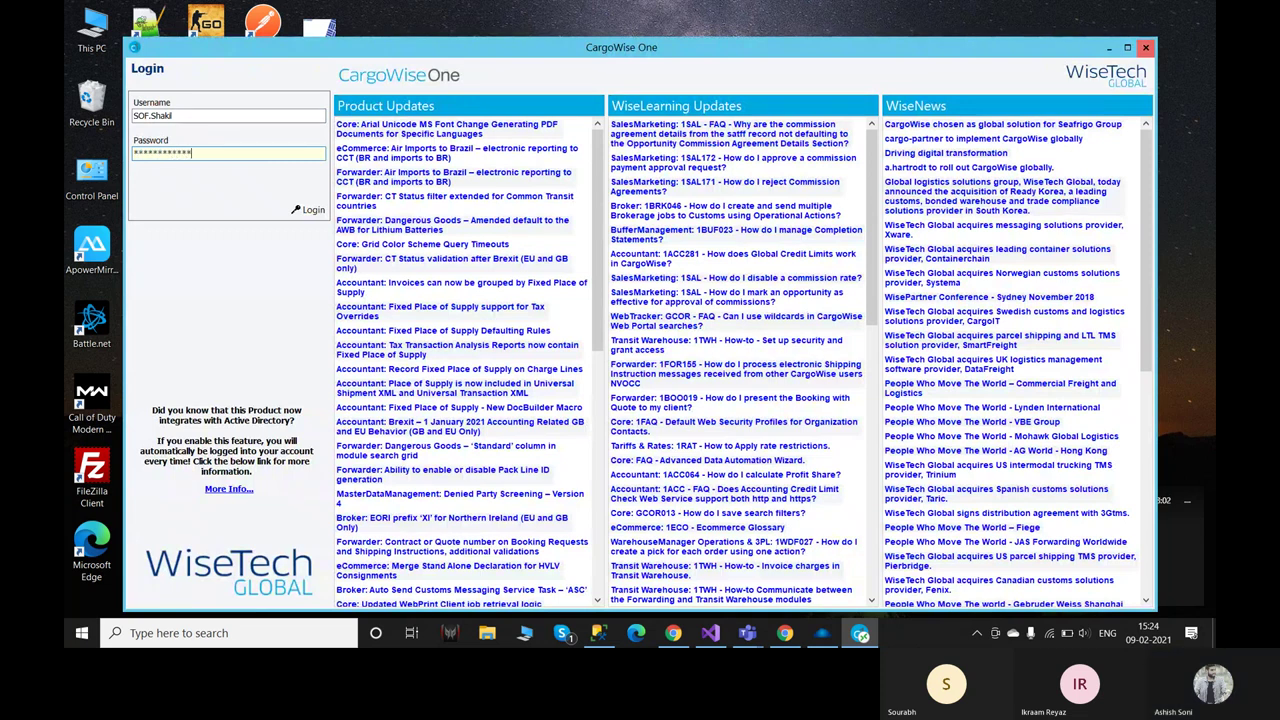
pyautogui.press('Return')
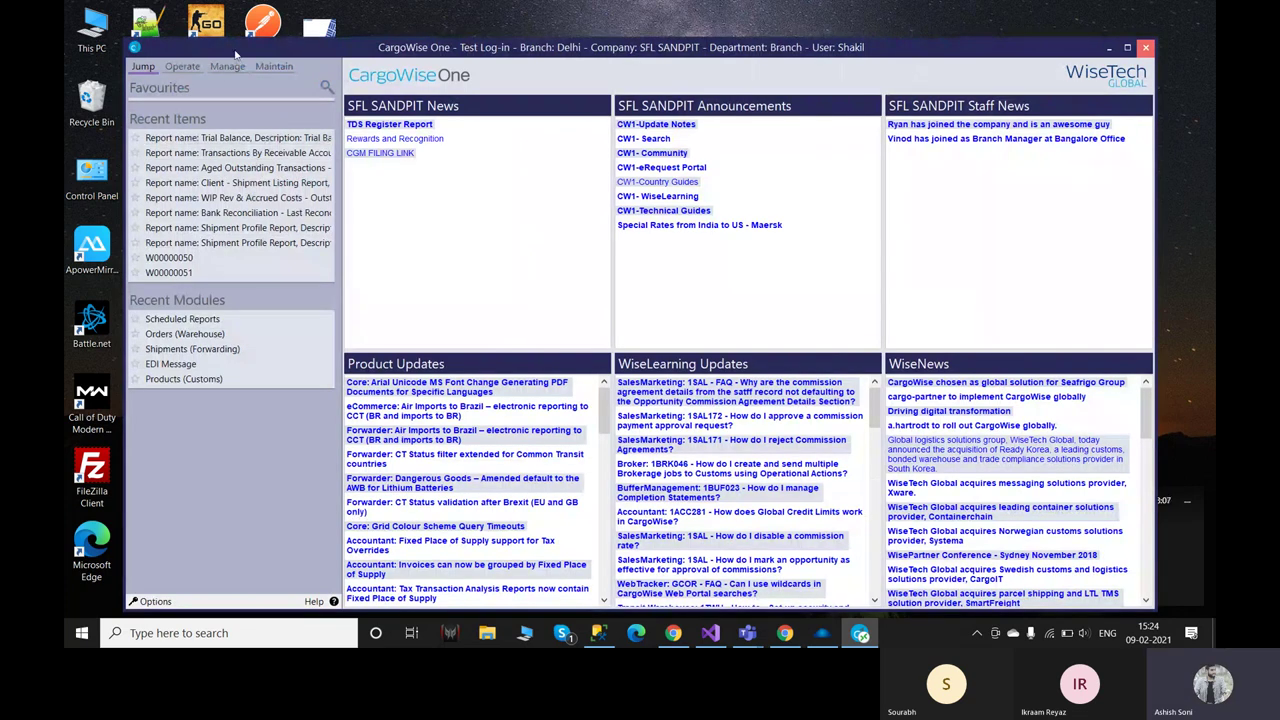
# - Open the Operate > Forwarding > Consolidations search list
pyautogui.click(182, 66)
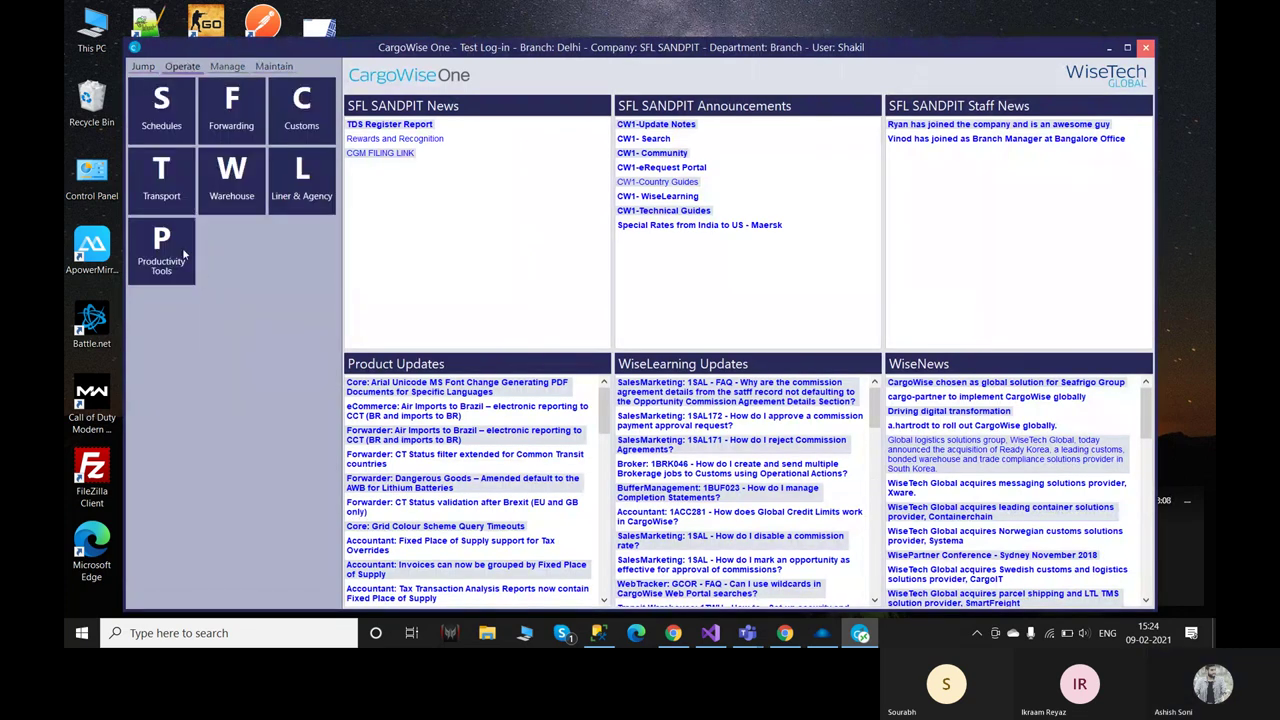
pyautogui.click(225, 112)
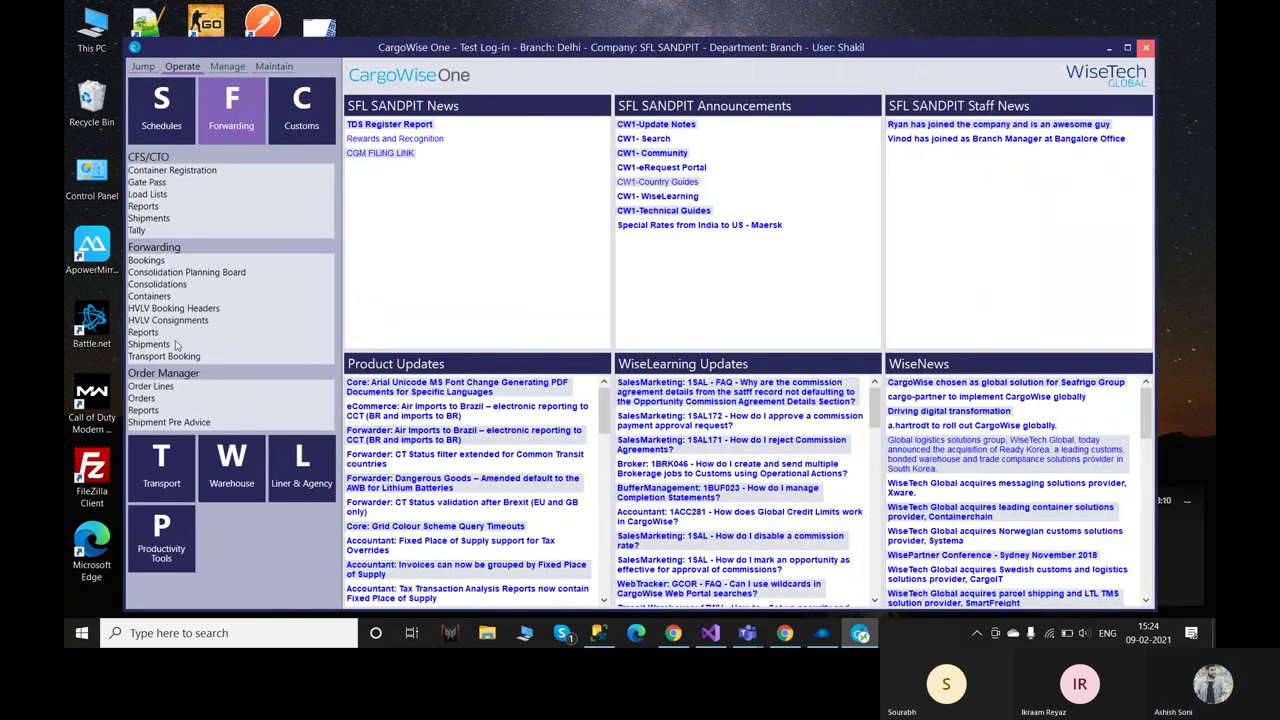
pyautogui.click(158, 284)
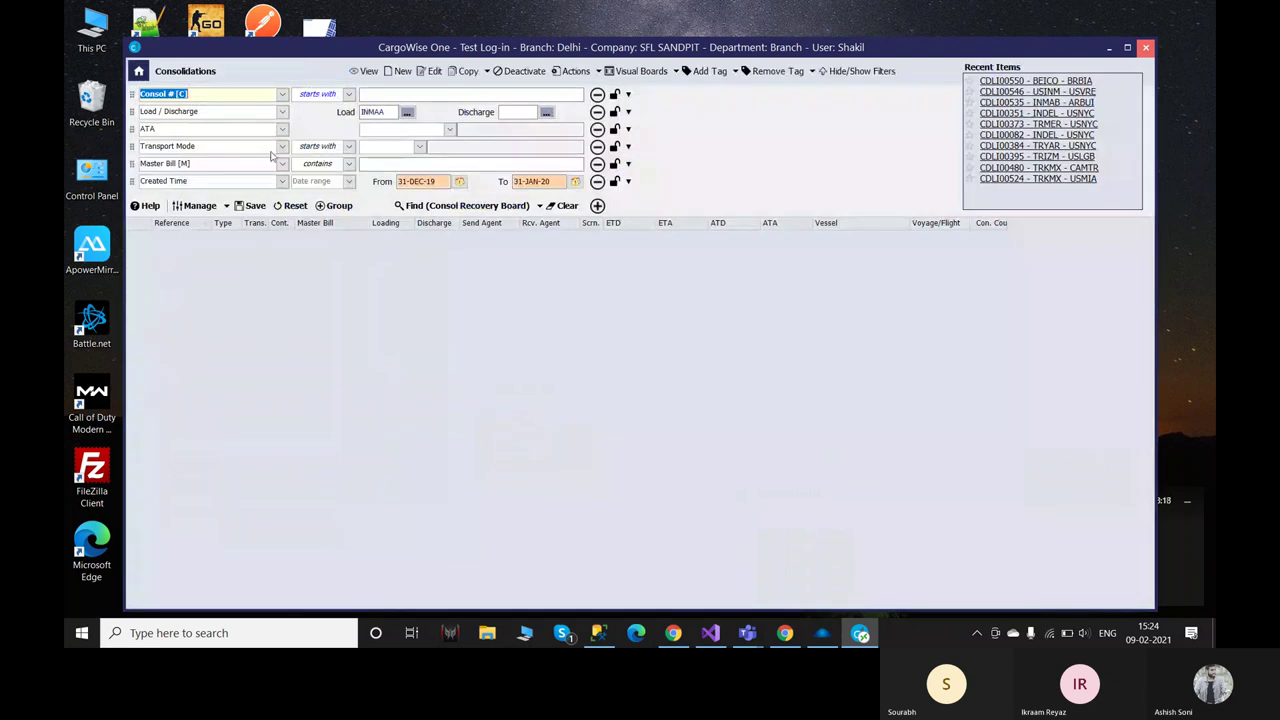
# - Search consolidations by Consol # CDLI00605 and select the single APL SAVANNAH voyage 0049 result
pyautogui.click(392, 94)
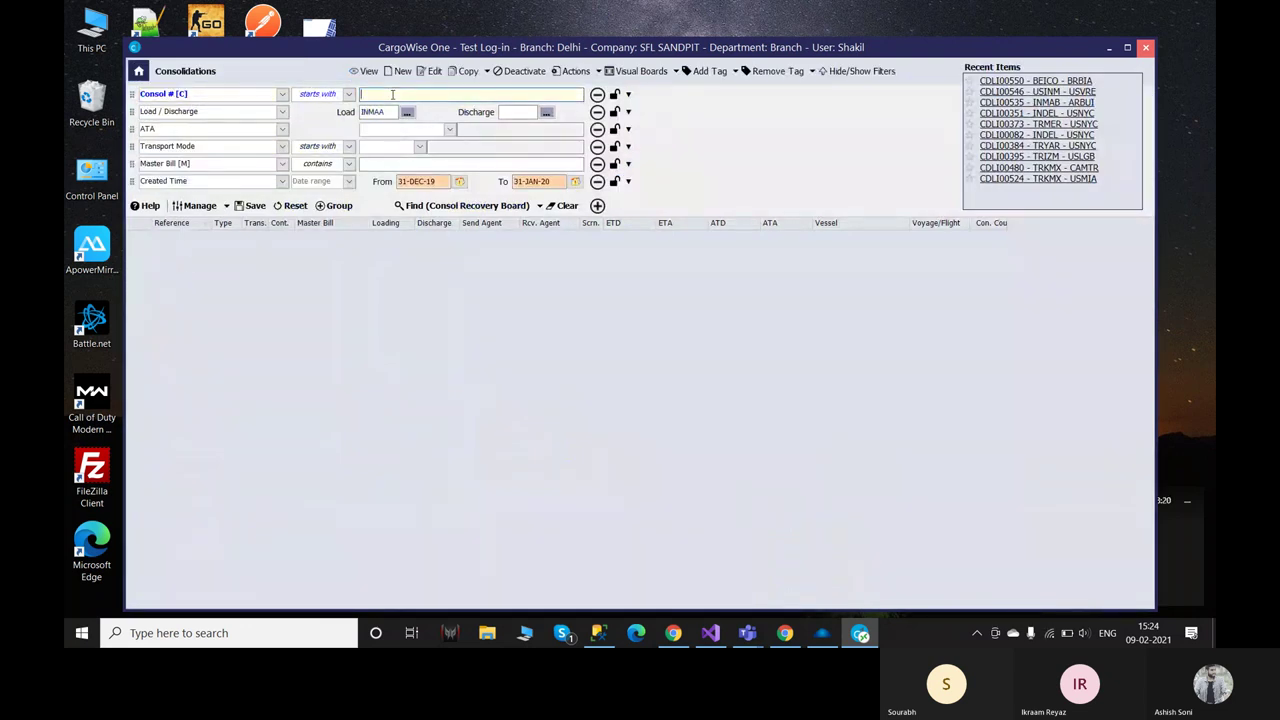
pyautogui.write('CDLI00605')
pyautogui.click(489, 208)
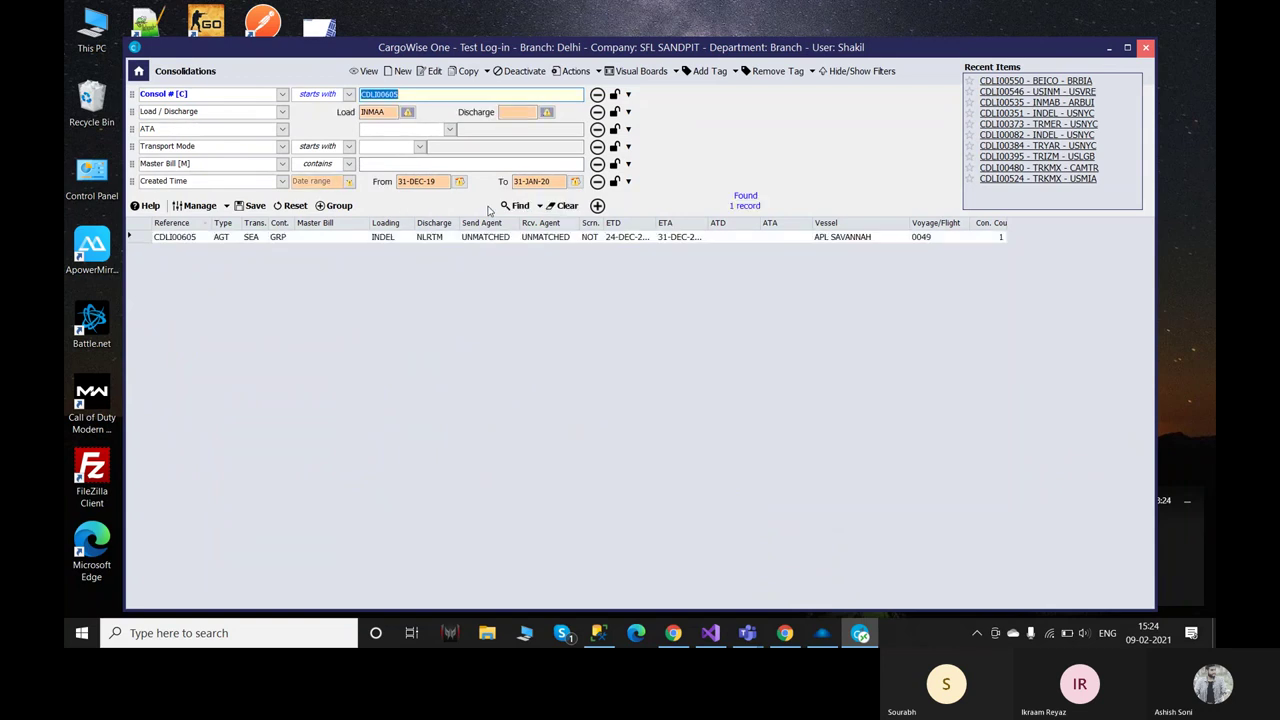
pyautogui.click(143, 237)
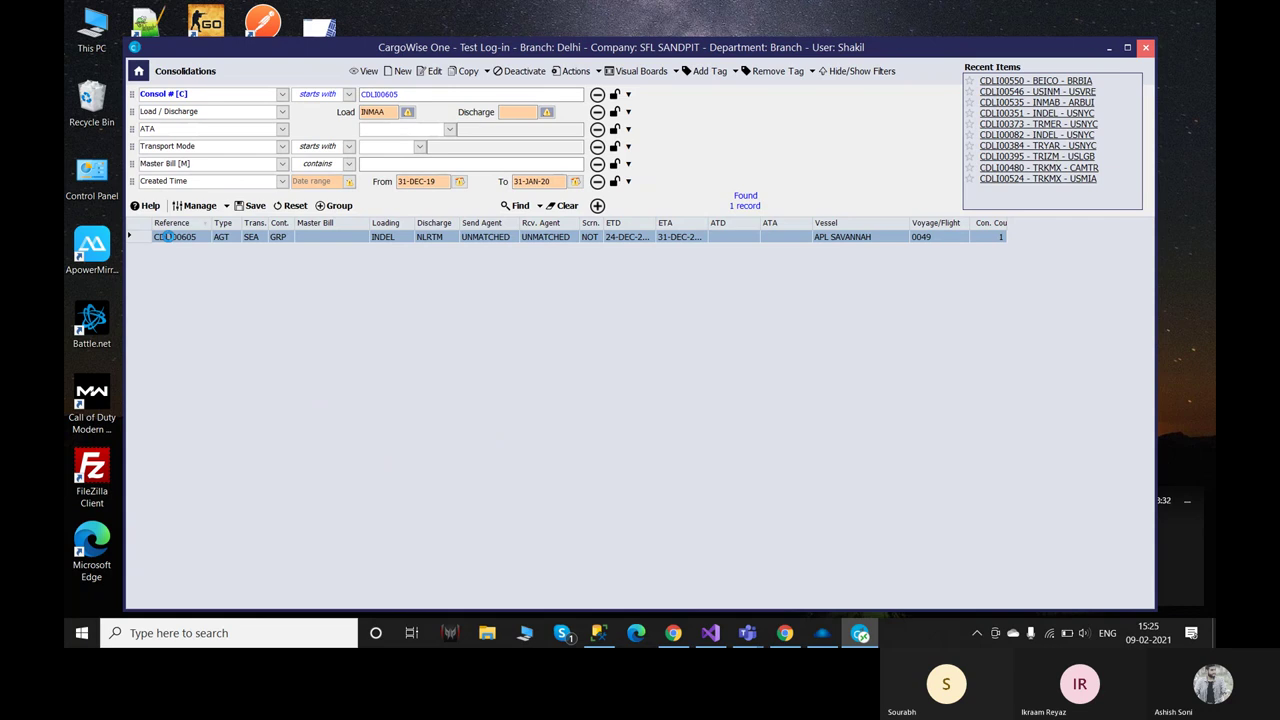
# - Open consol CDLI00605 in Edit Consol and select its shipment SDEL00001296 with 20 pallets
pyautogui.doubleClick(167, 236)
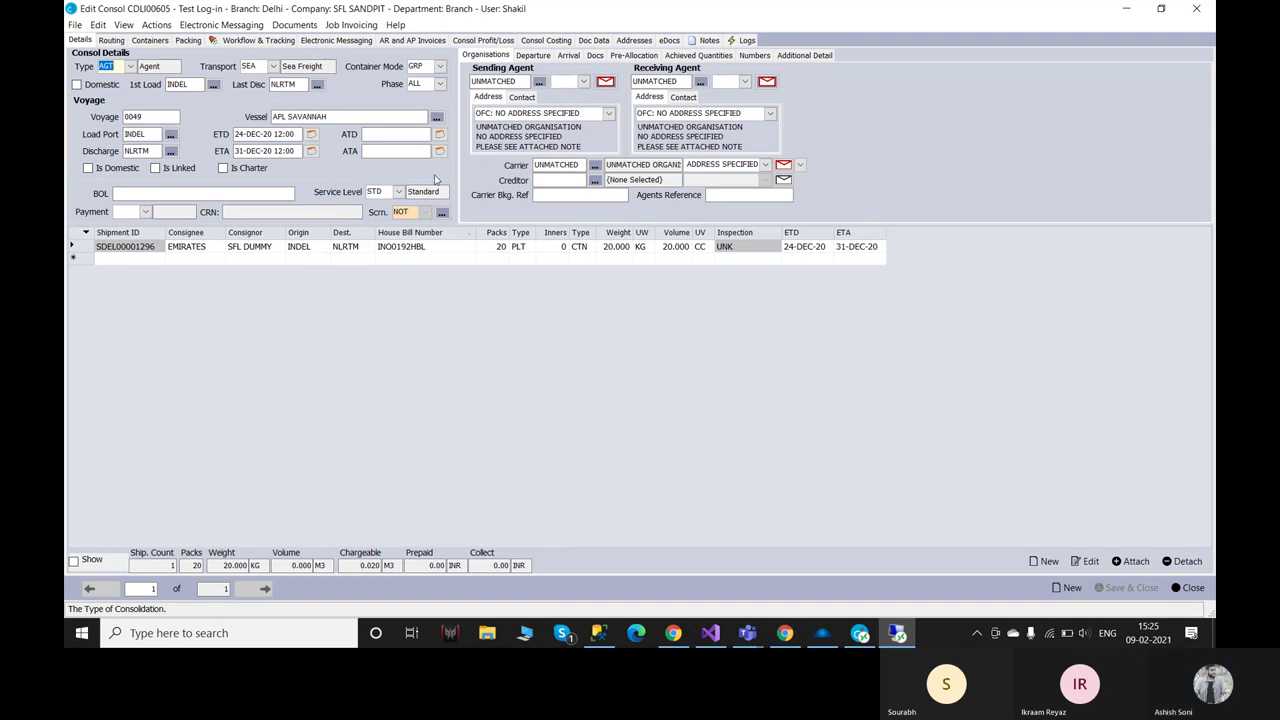
pyautogui.click(89, 247)
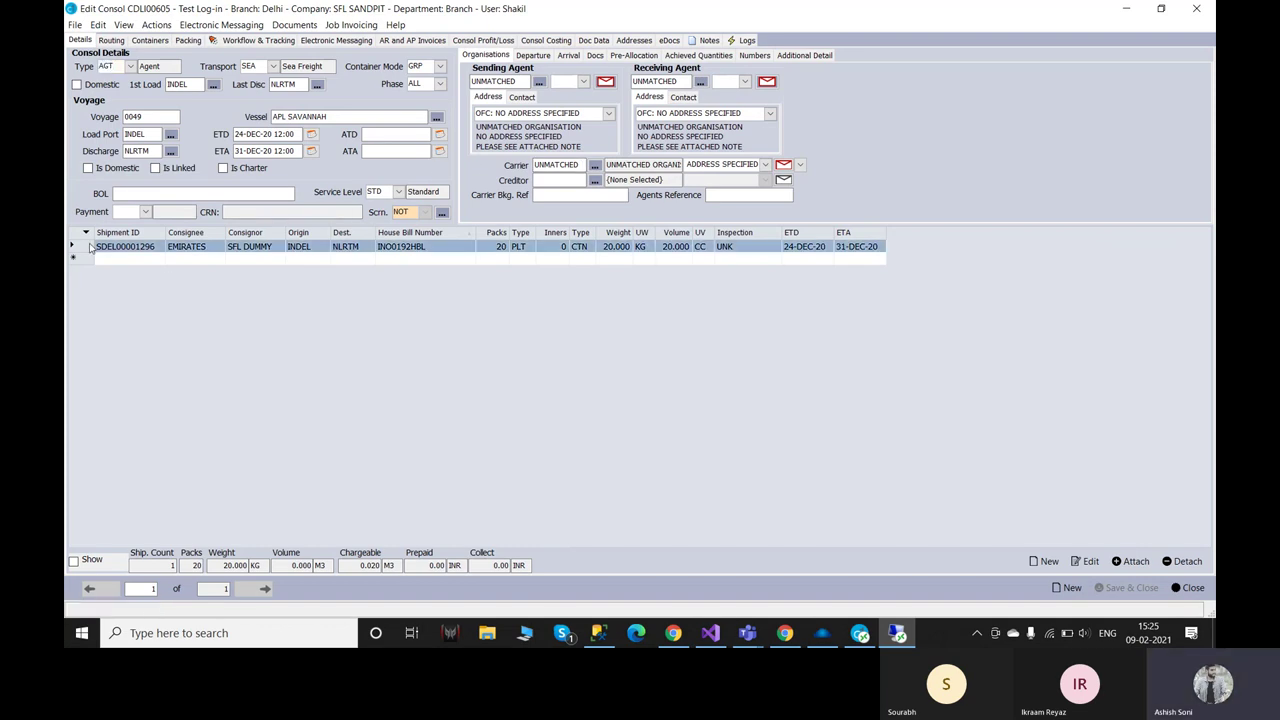
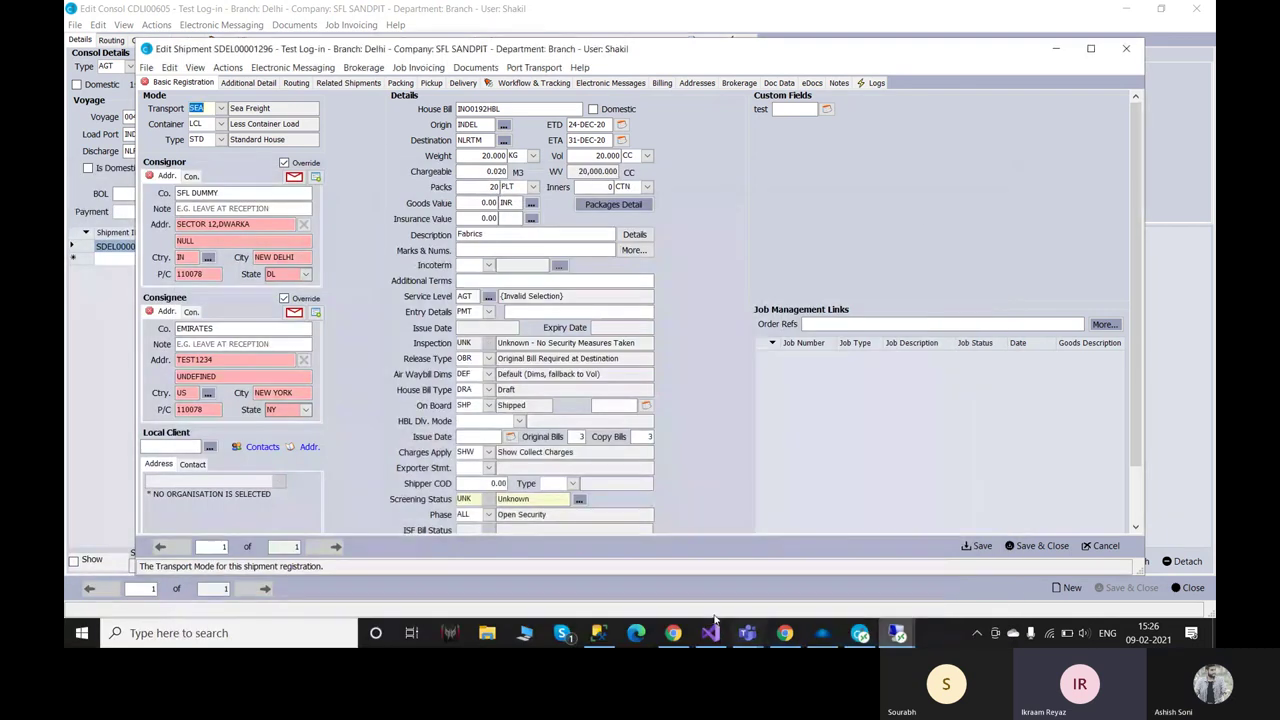
# - Switch from CargoWise One's Edit Shipment window to the portal's admin page for consol CDLI00605 in Chrome
pyautogui.click(673, 633)
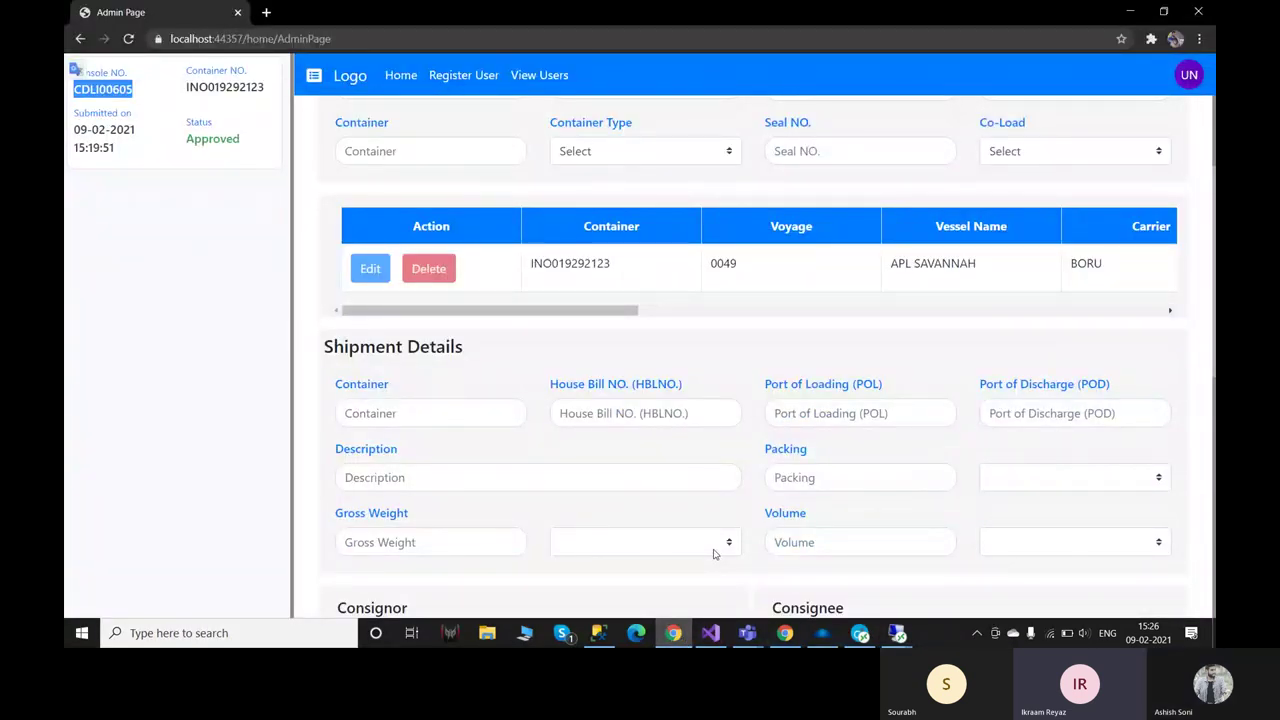
# - Log out of the admin account, then sign in with the saved e-mail and the account password
pyautogui.click(1189, 75)
pyautogui.click(1166, 138)
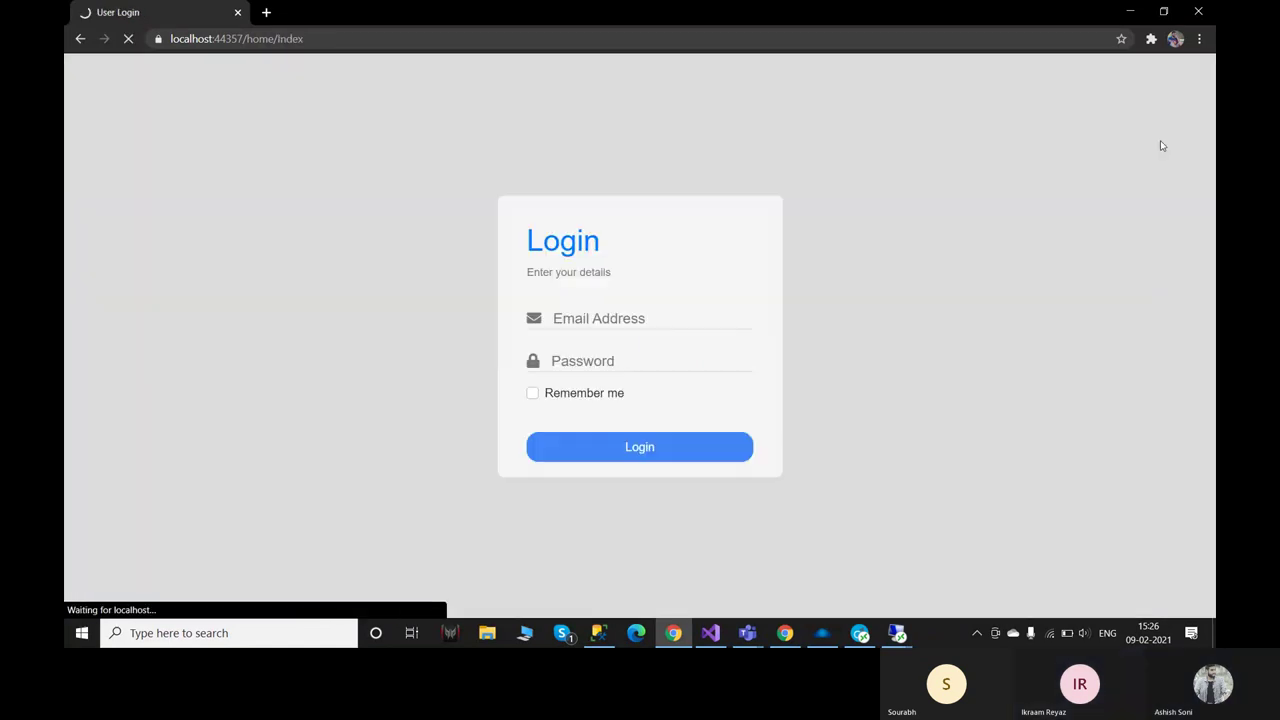
pyautogui.click(669, 310)
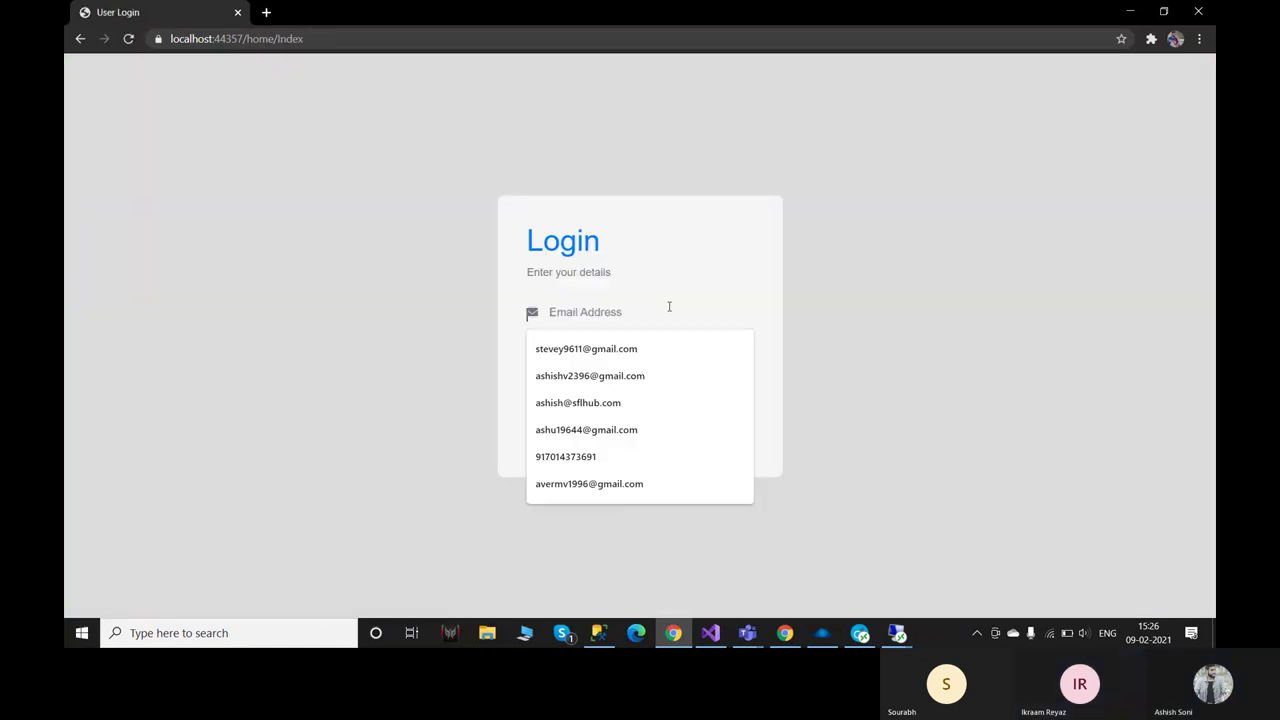
pyautogui.click(634, 346)
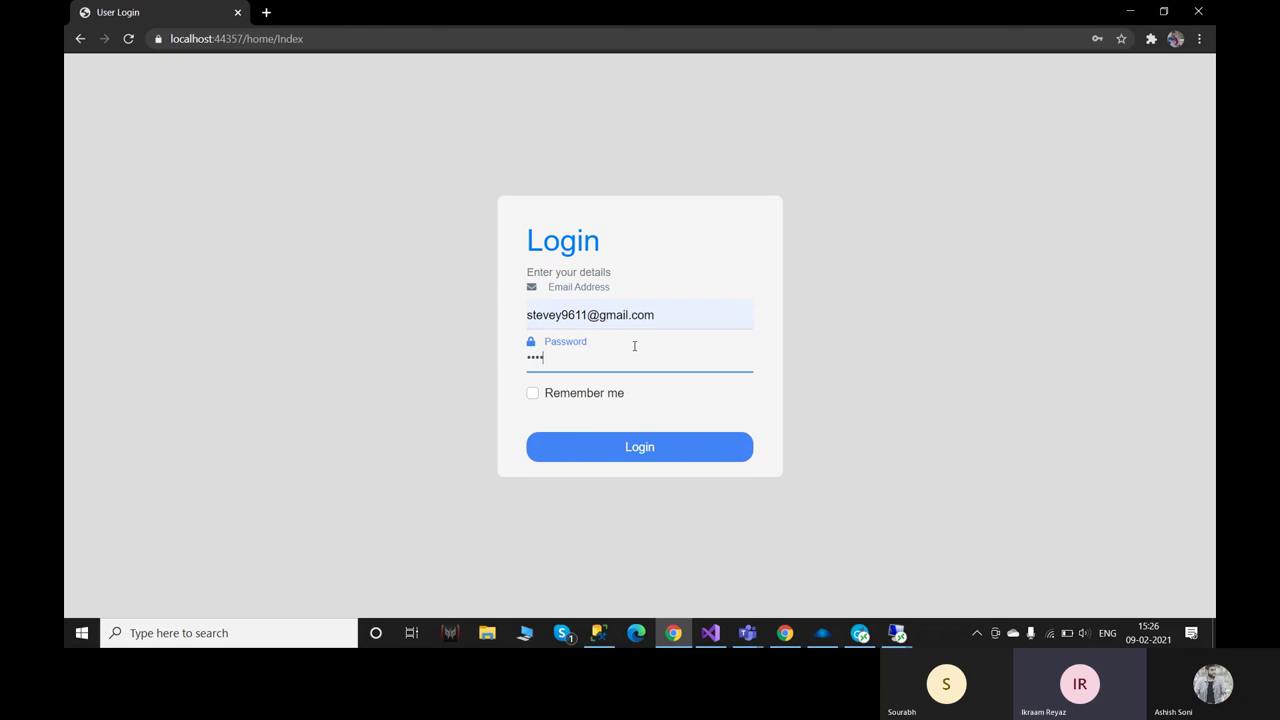
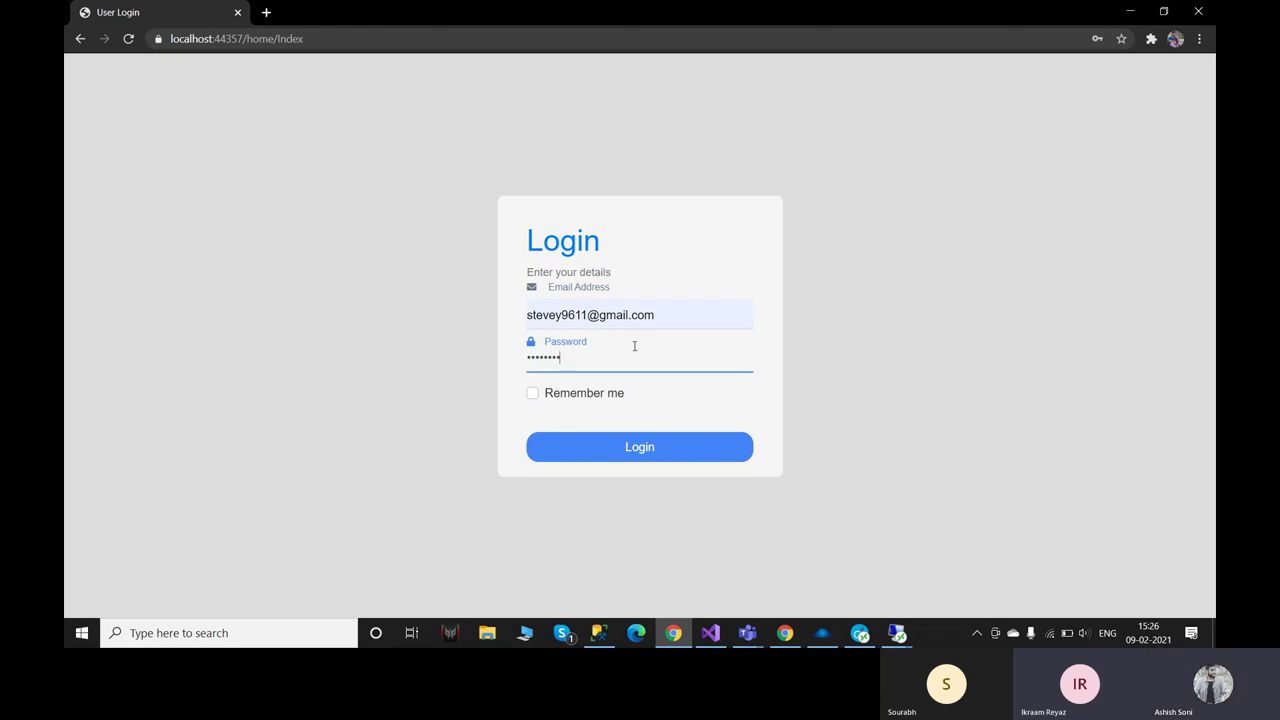
pyautogui.click(654, 440)
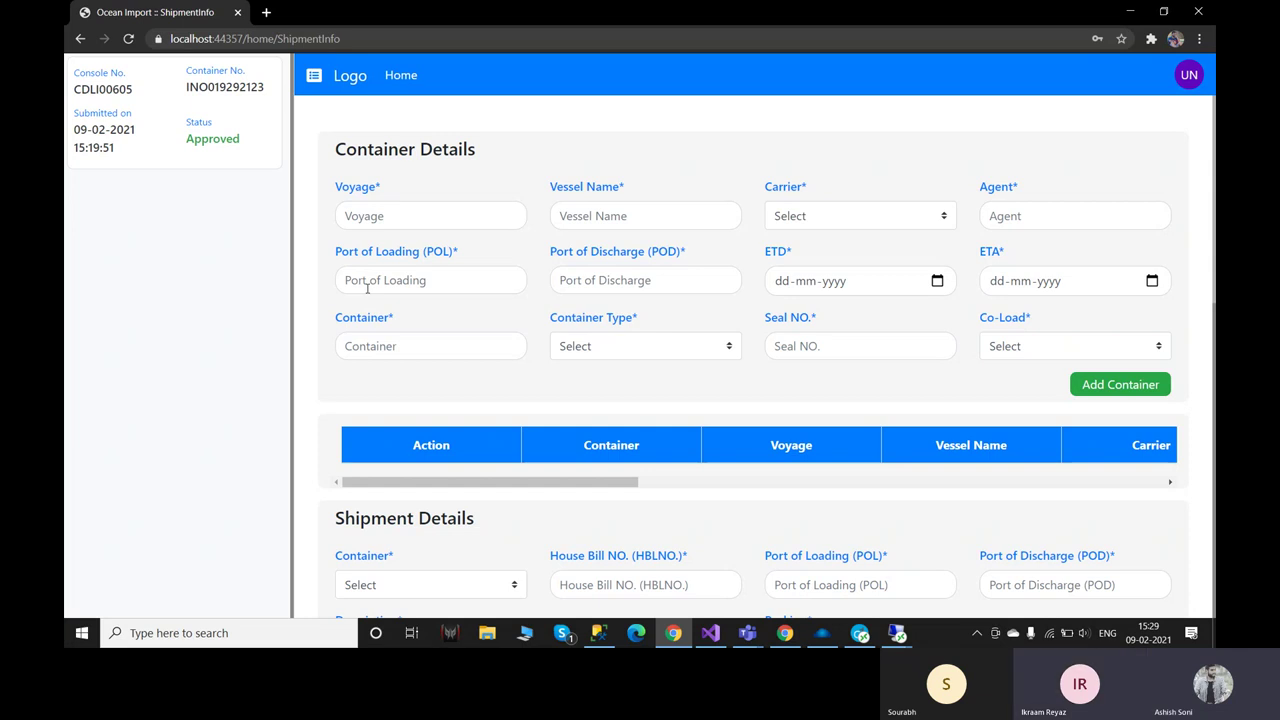
# - Scroll through the blank Container, Shipment, Consignor/Consignee and Service Level sections for CDLI00605
pyautogui.scroll(-4, 930, 399)
pyautogui.scroll(-4, 930, 399)
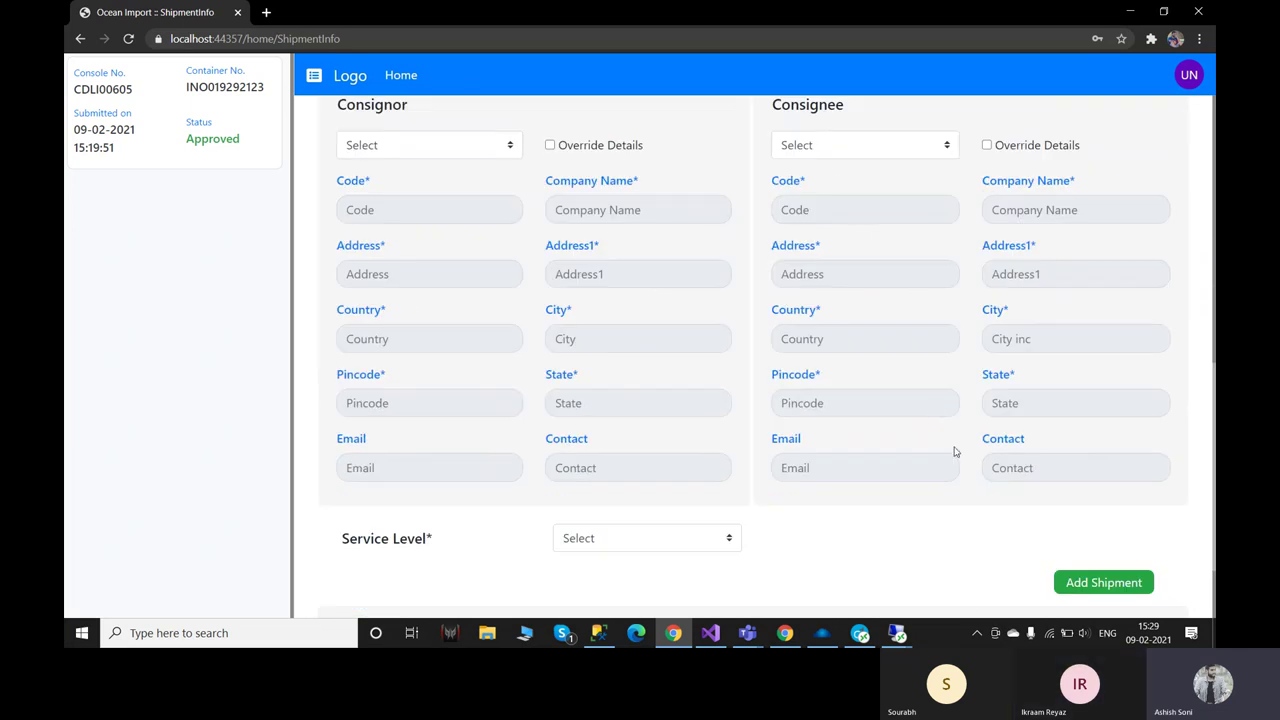
pyautogui.scroll(8, 920, 421)
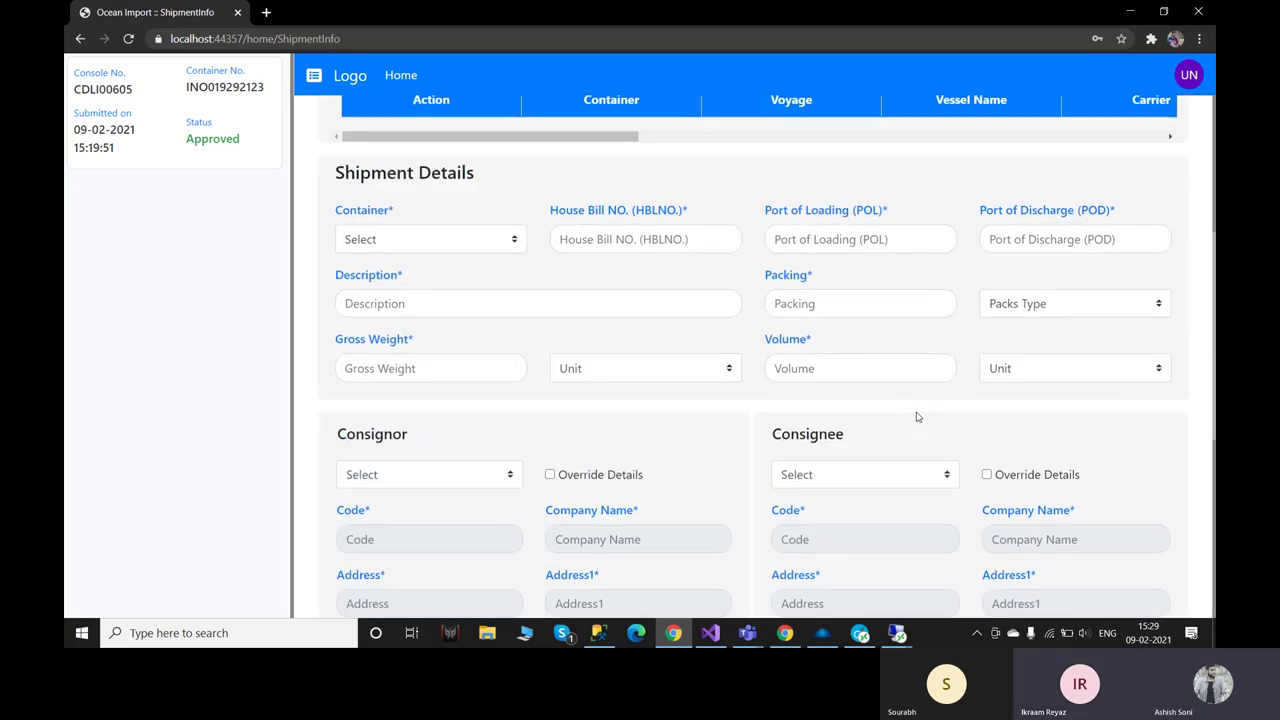
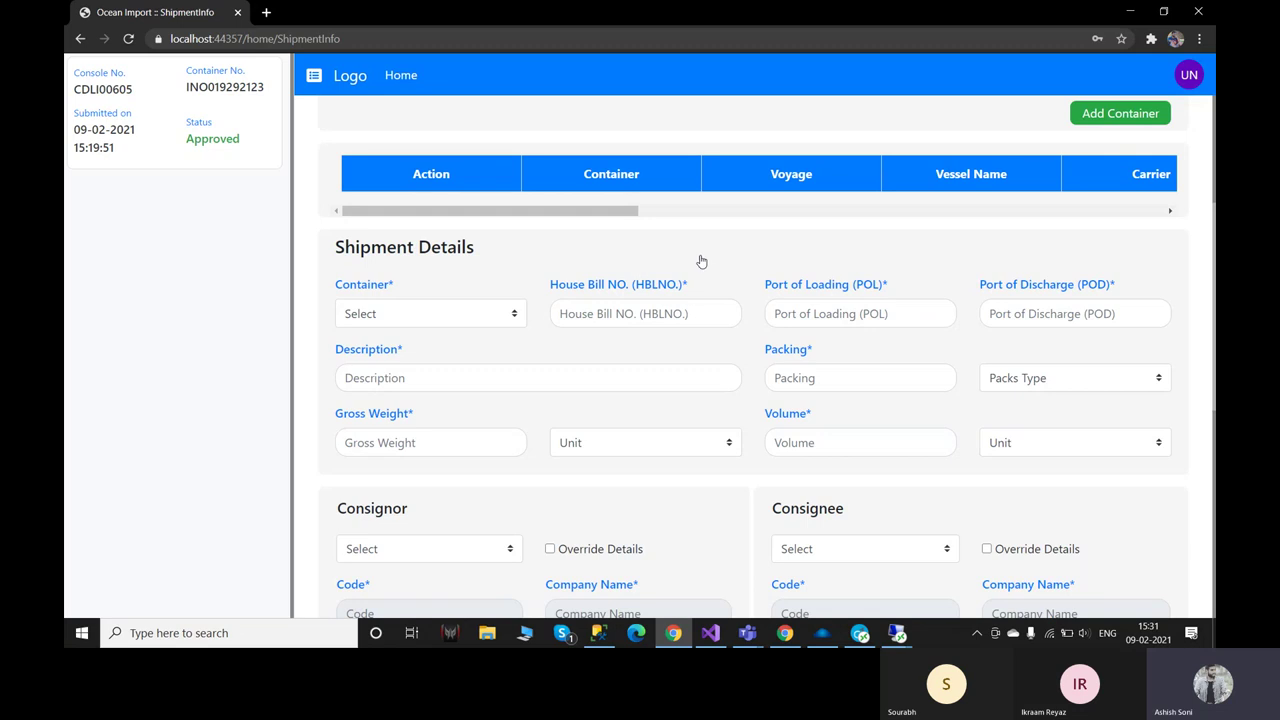
# - Scroll up to show the empty Container Details fields above the container table
pyautogui.scroll(3, 672, 288)
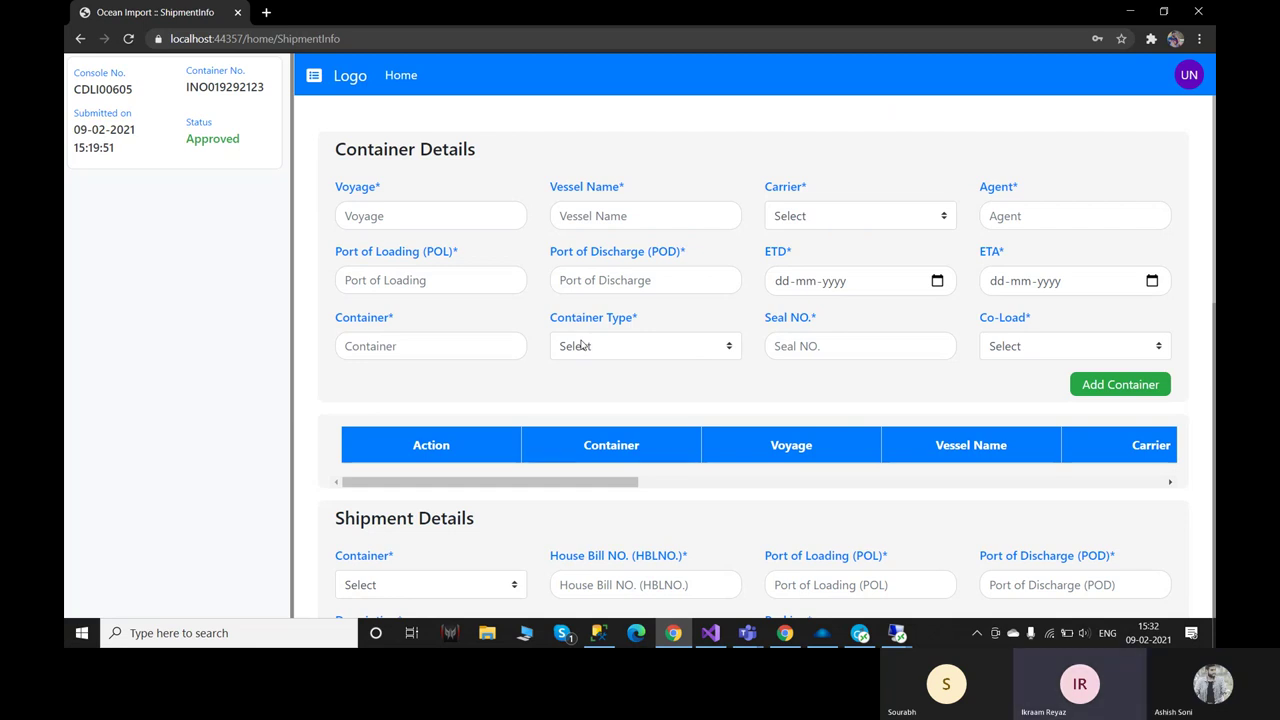
# - Scroll down past Shipment Details to review the empty Consignor and Consignee sections
pyautogui.scroll(-3, 640, 387)
pyautogui.scroll(-1, 642, 387)
pyautogui.scroll(-1, 642, 387)
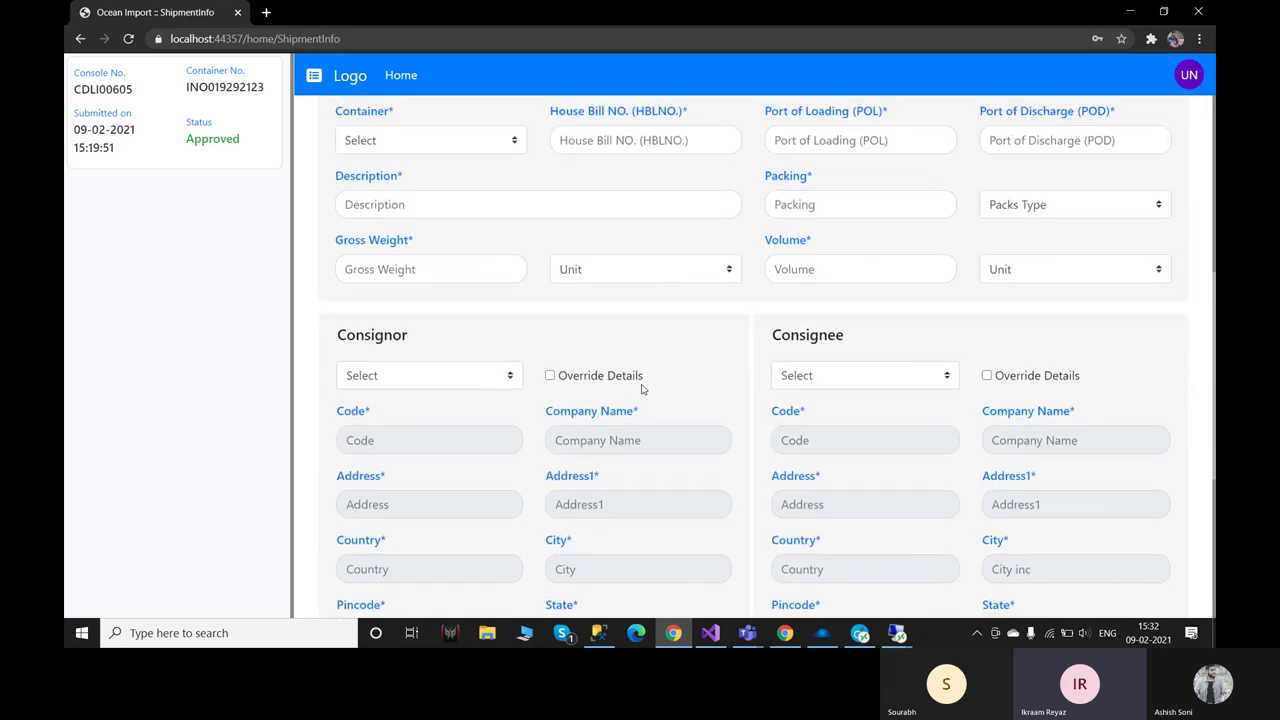
pyautogui.scroll(1, 642, 387)
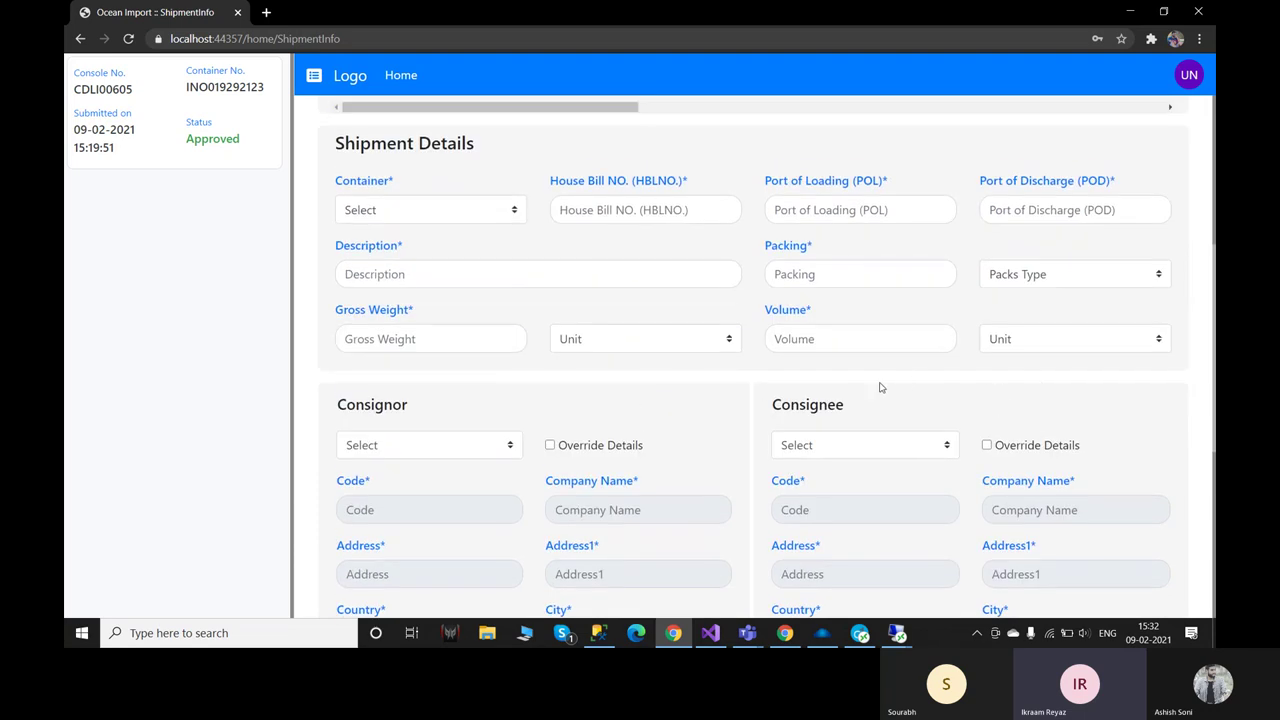
pyautogui.scroll(-1, 880, 387)
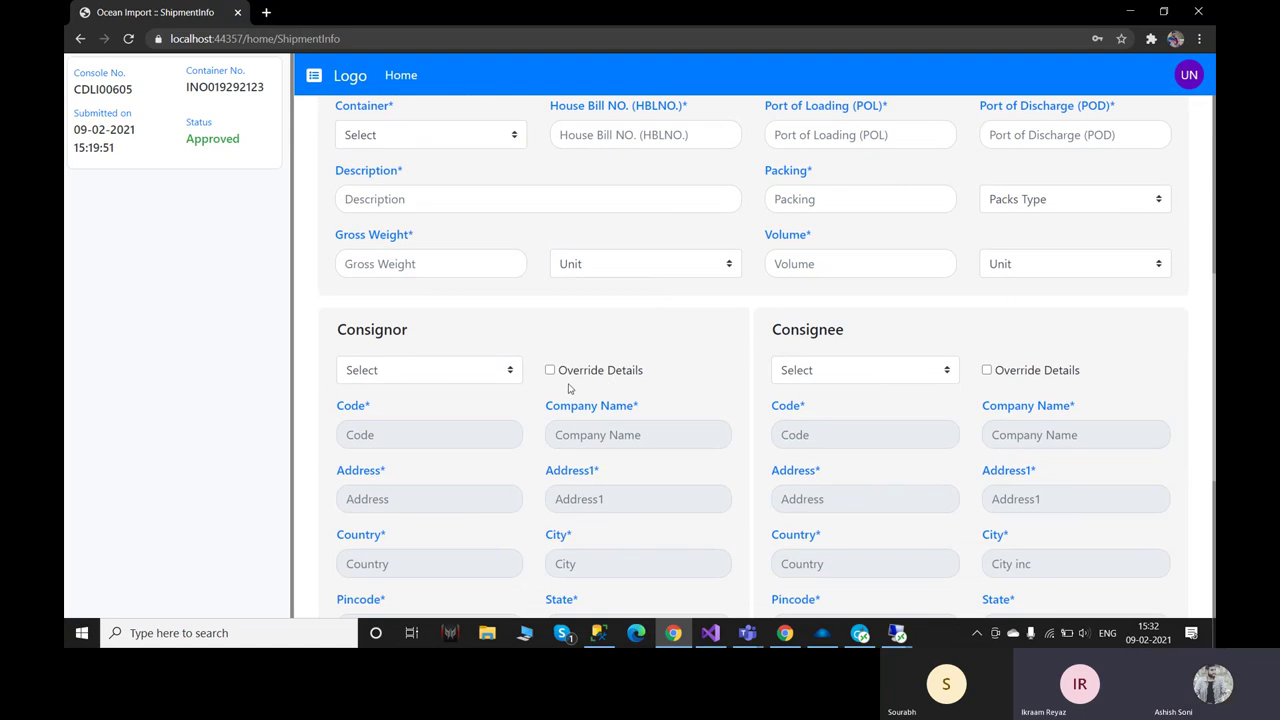
pyautogui.scroll(-1, 657, 387)
pyautogui.scroll(-1, 657, 387)
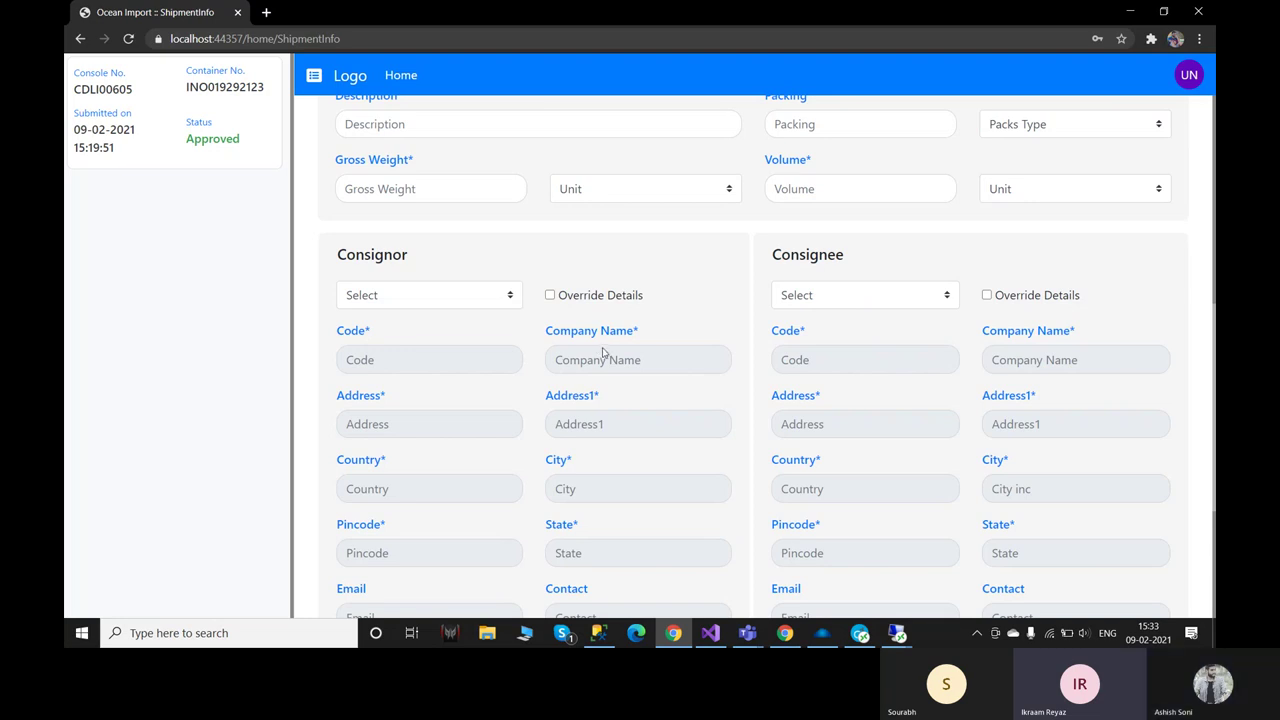
# - Bring the CargoWise Edit Shipment SDEL00001296 window to the front from its taskbar preview
pyautogui.moveTo(900, 640)
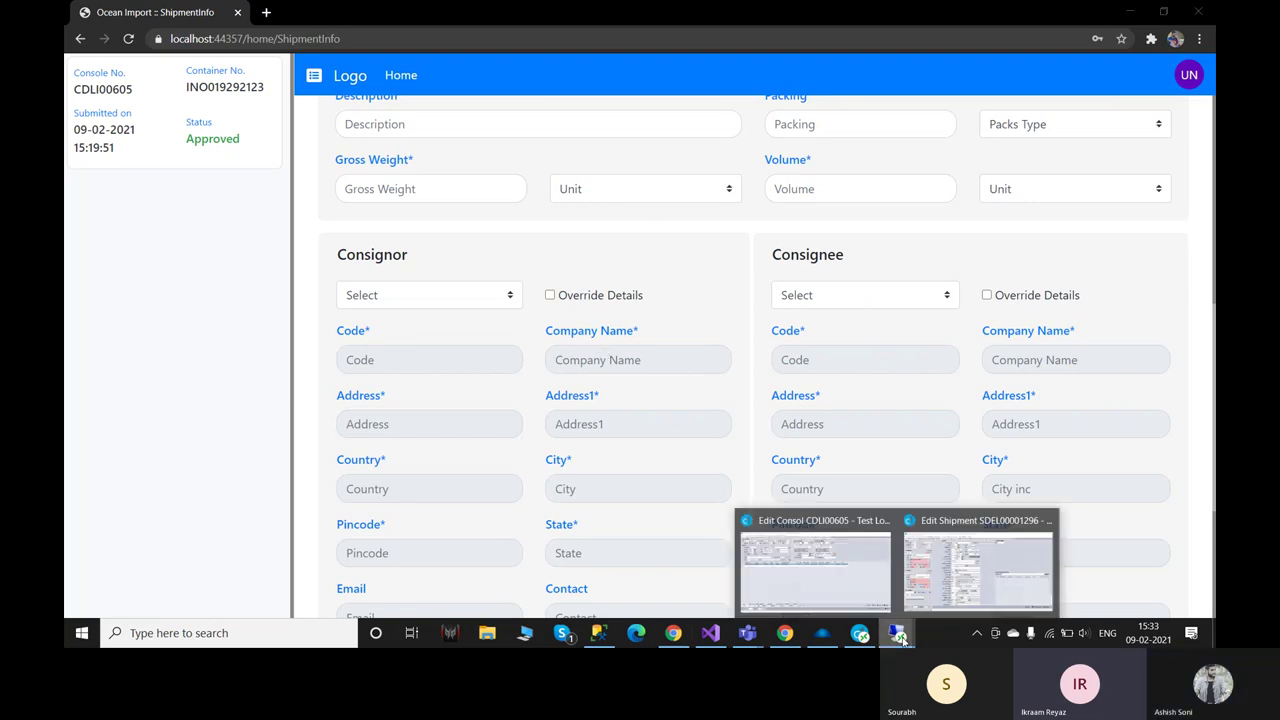
pyautogui.click(978, 565)
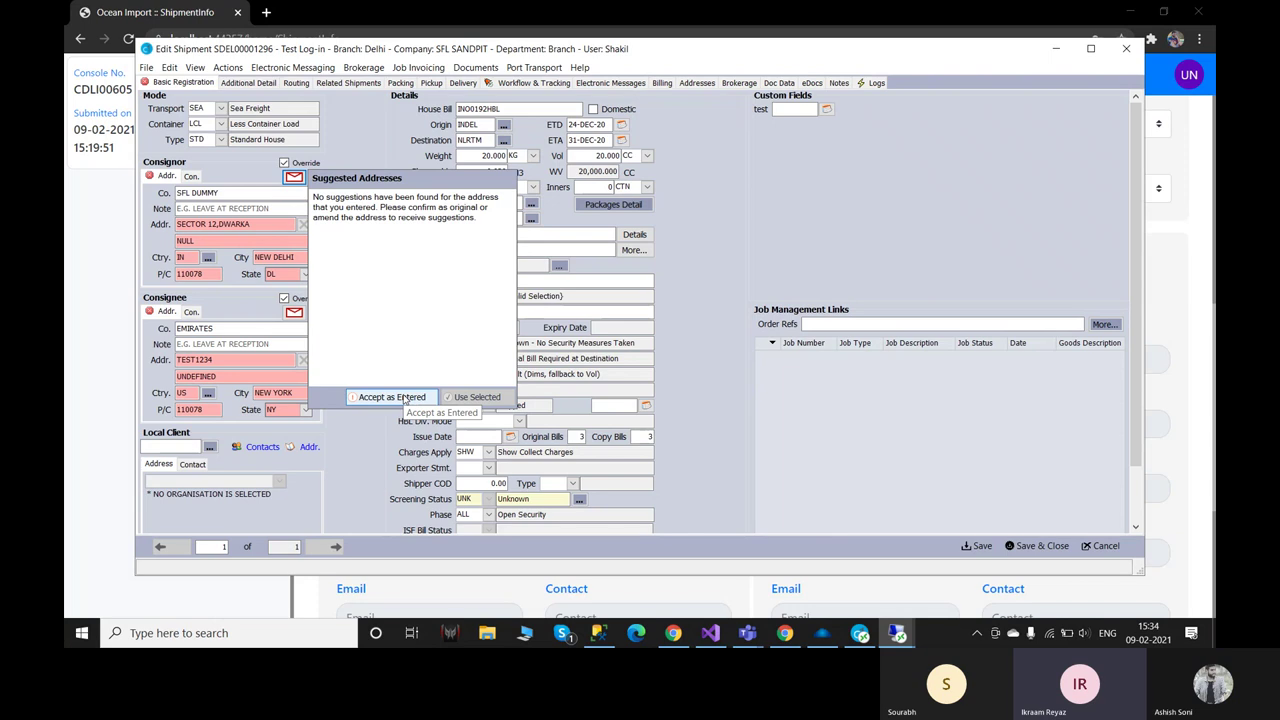
# - Accept and confirm the consignor address as entered, then focus the consignor postcode field
pyautogui.click(405, 398)
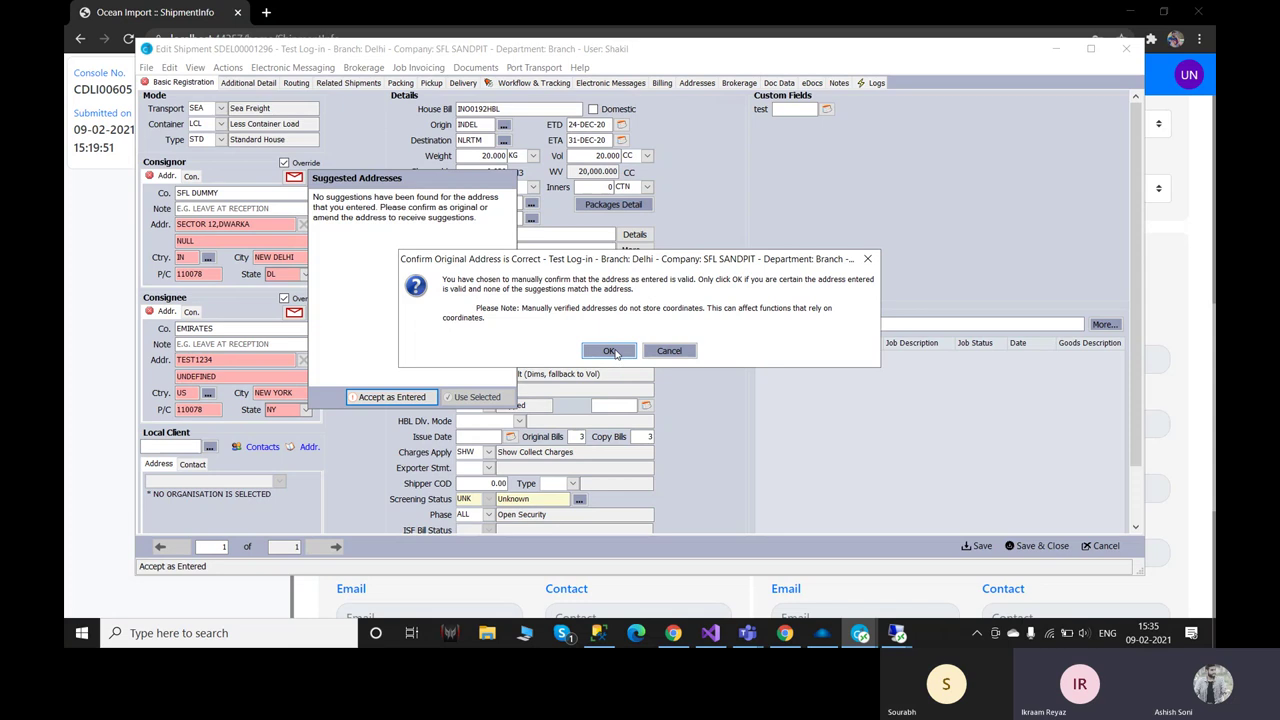
pyautogui.click(610, 351)
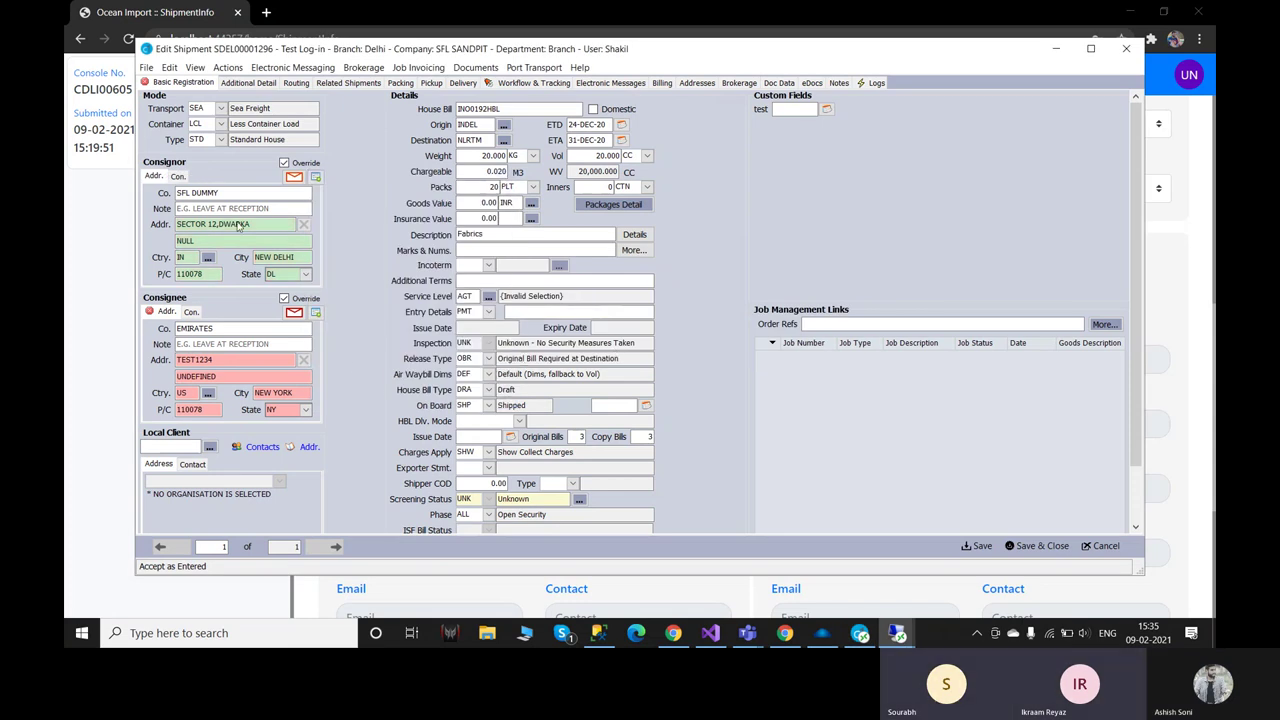
pyautogui.click(212, 273)
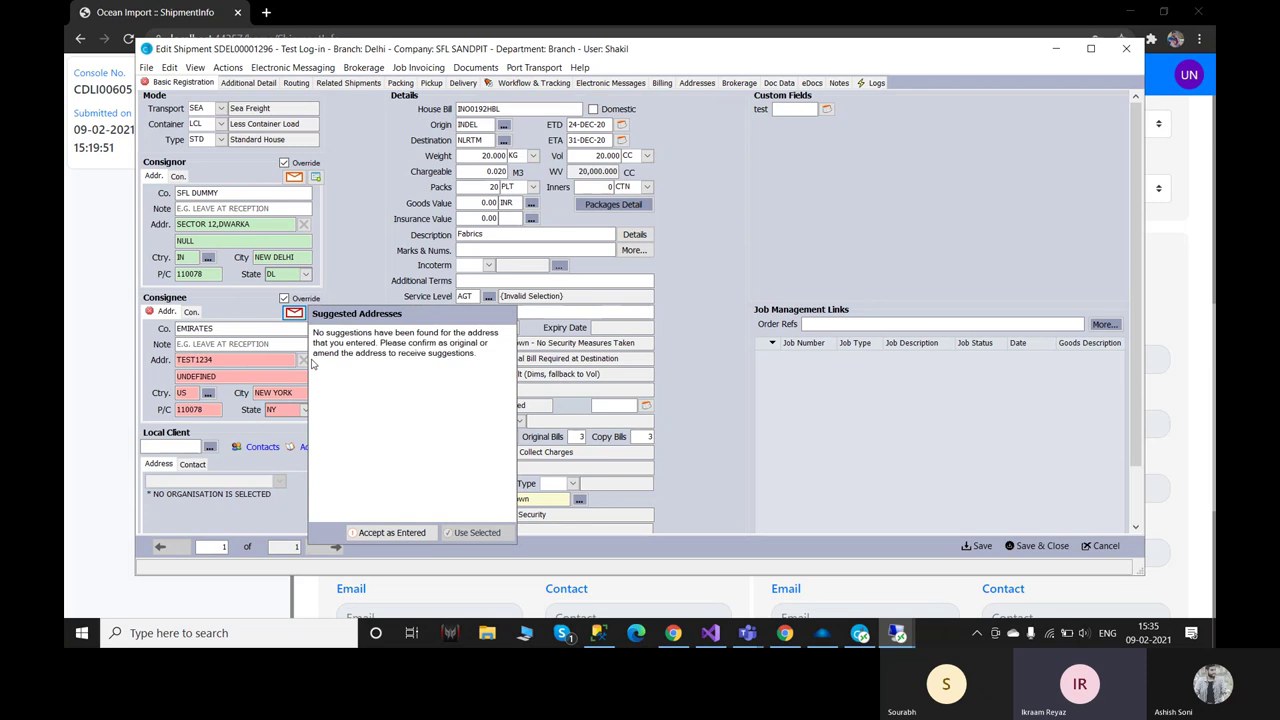
# - Accept and confirm the consignee address as entered, then return to the Ocean Import page
pyautogui.click(409, 539)
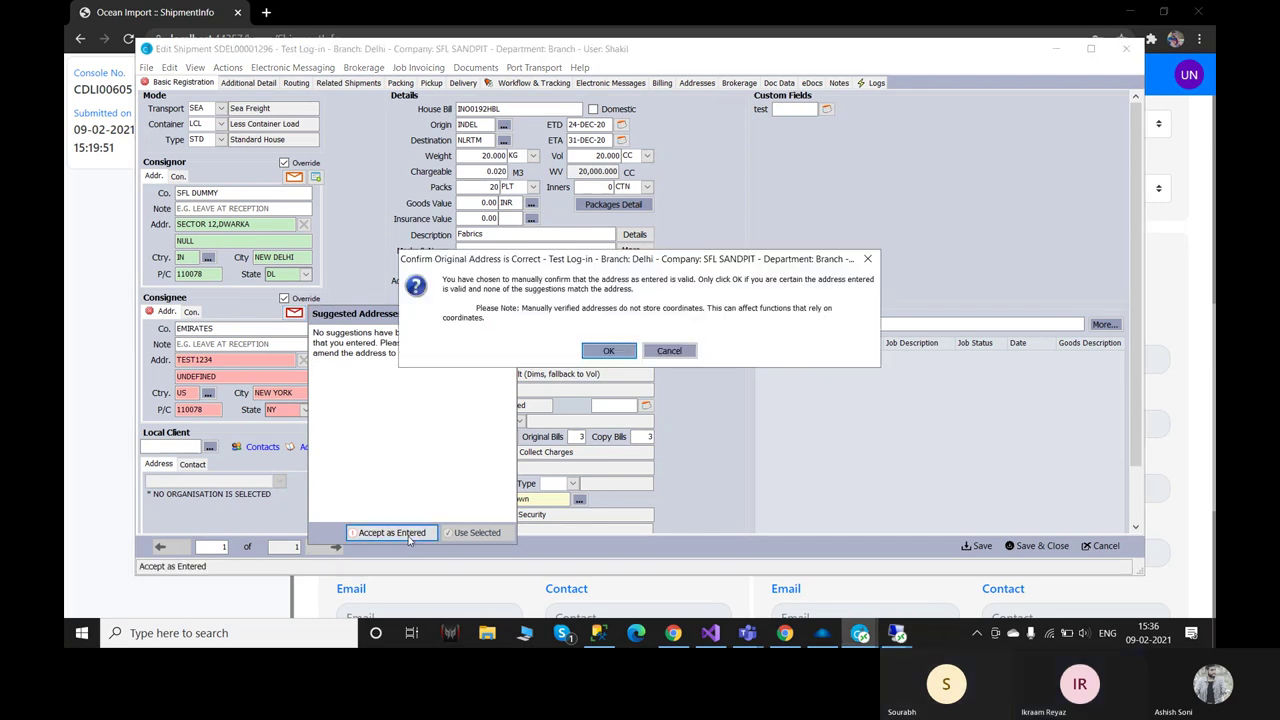
pyautogui.click(602, 354)
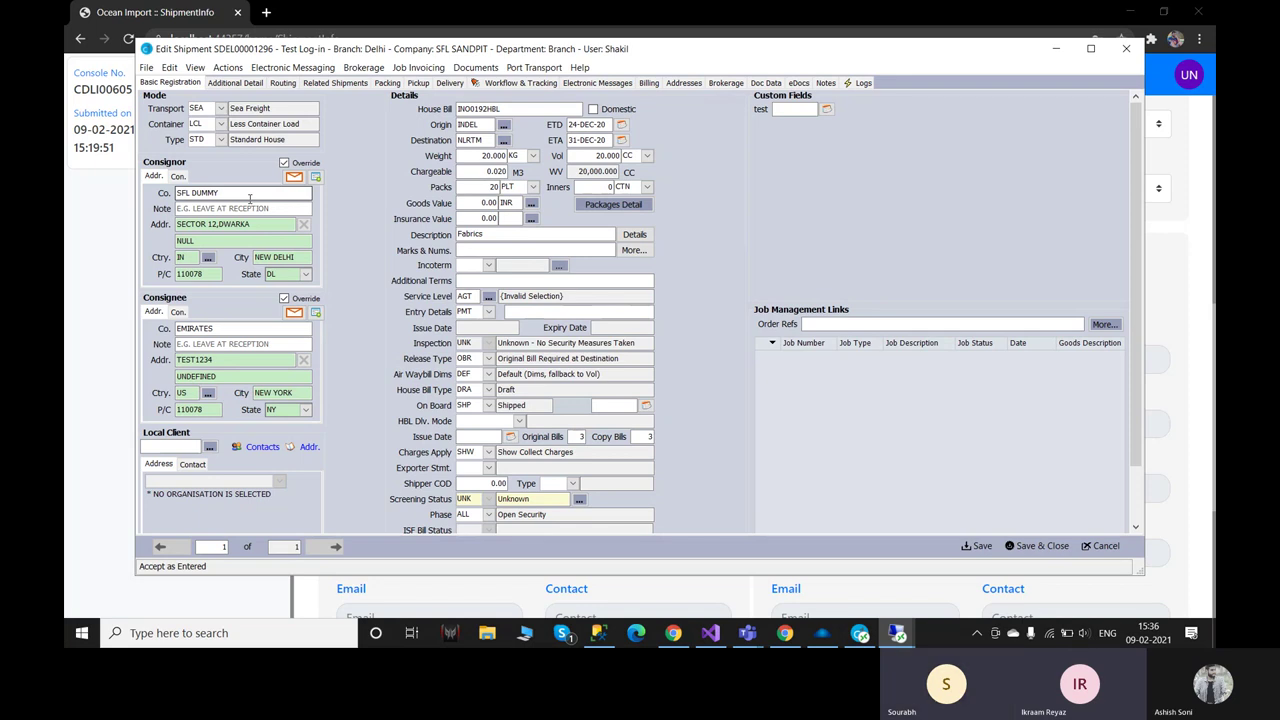
pyautogui.click(223, 194)
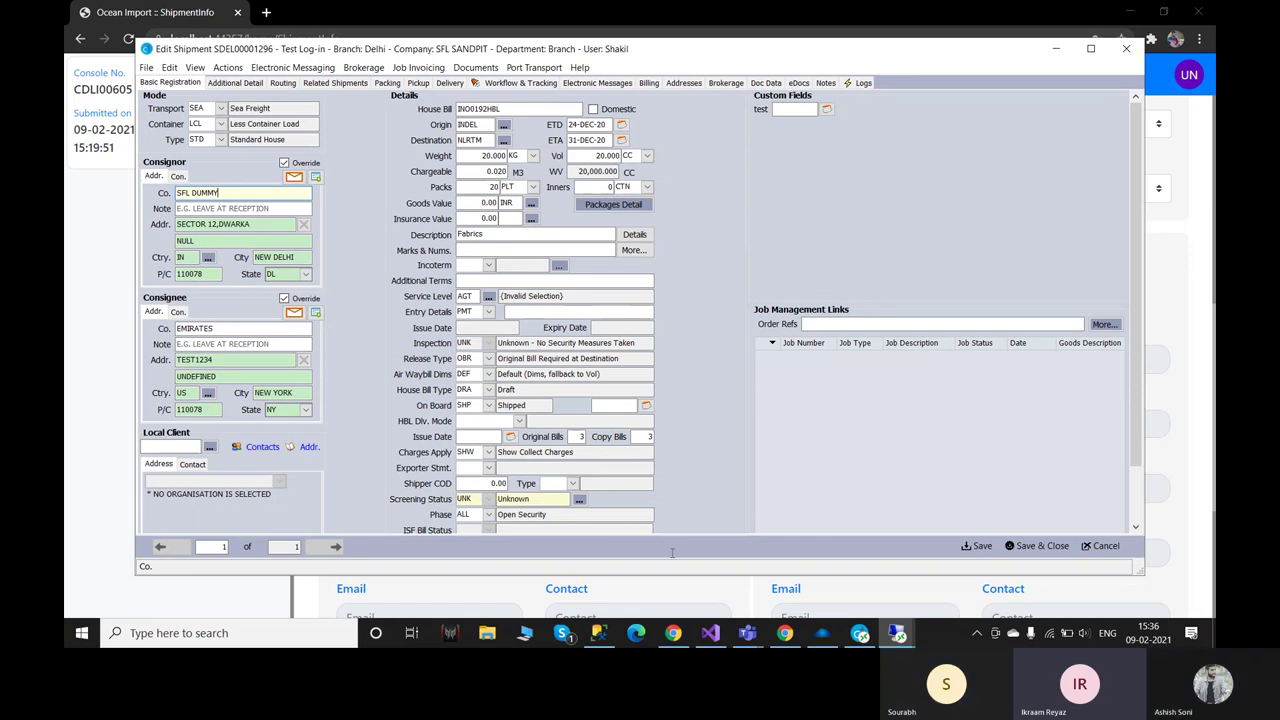
pyautogui.click(790, 634)
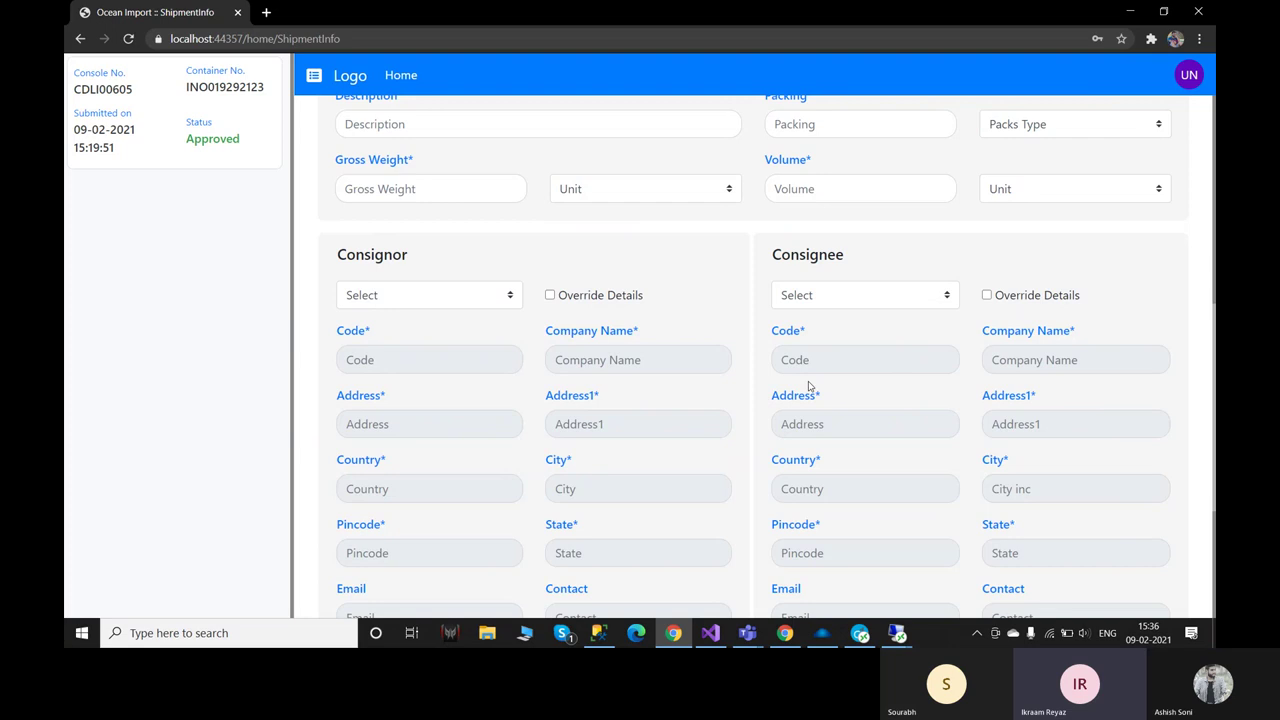
# - View the Service Level options without changing them, then switch to CargoWise Edit Shipment
pyautogui.scroll(-3, 809, 388)
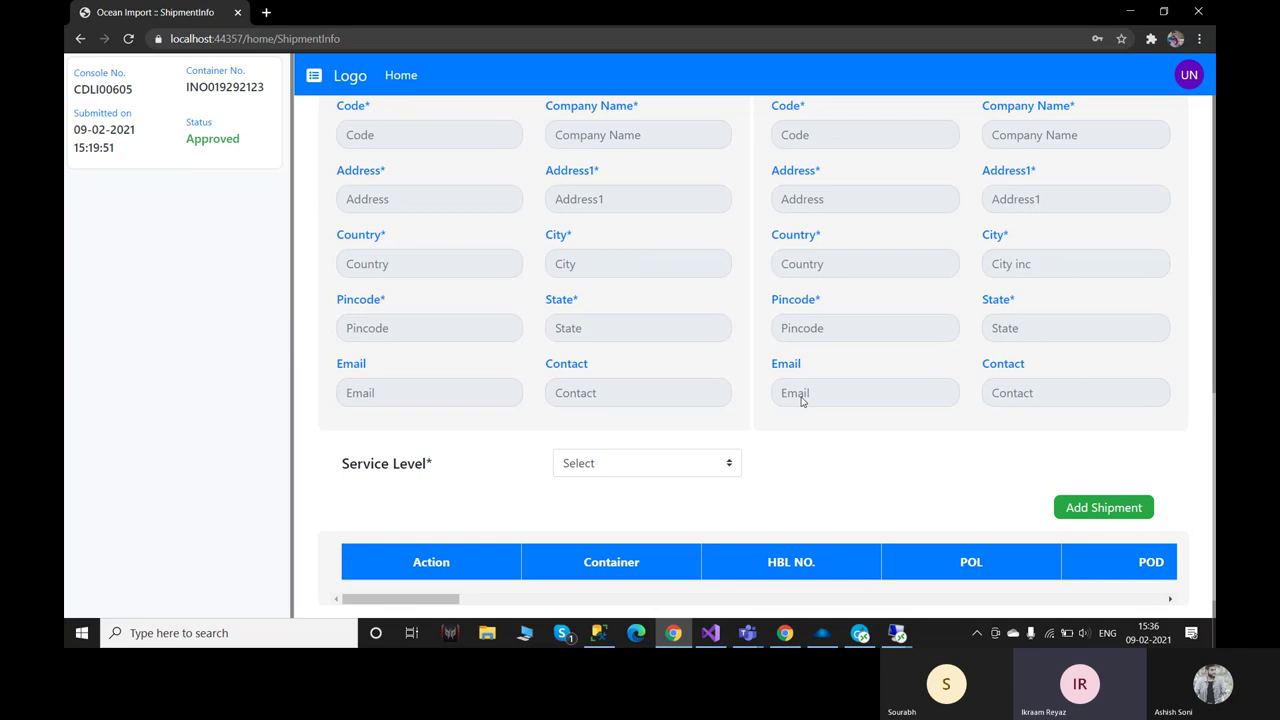
pyautogui.click(723, 468)
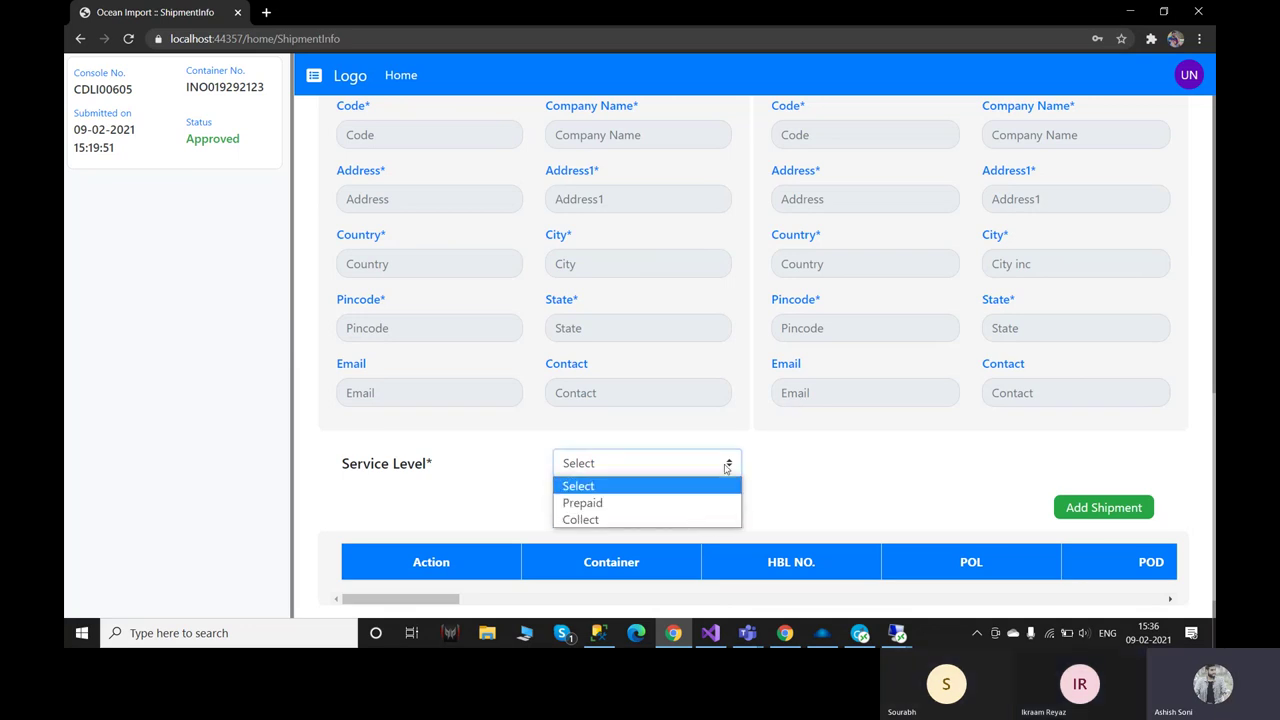
pyautogui.click(727, 466)
pyautogui.hotkey('alt', 'Tab')
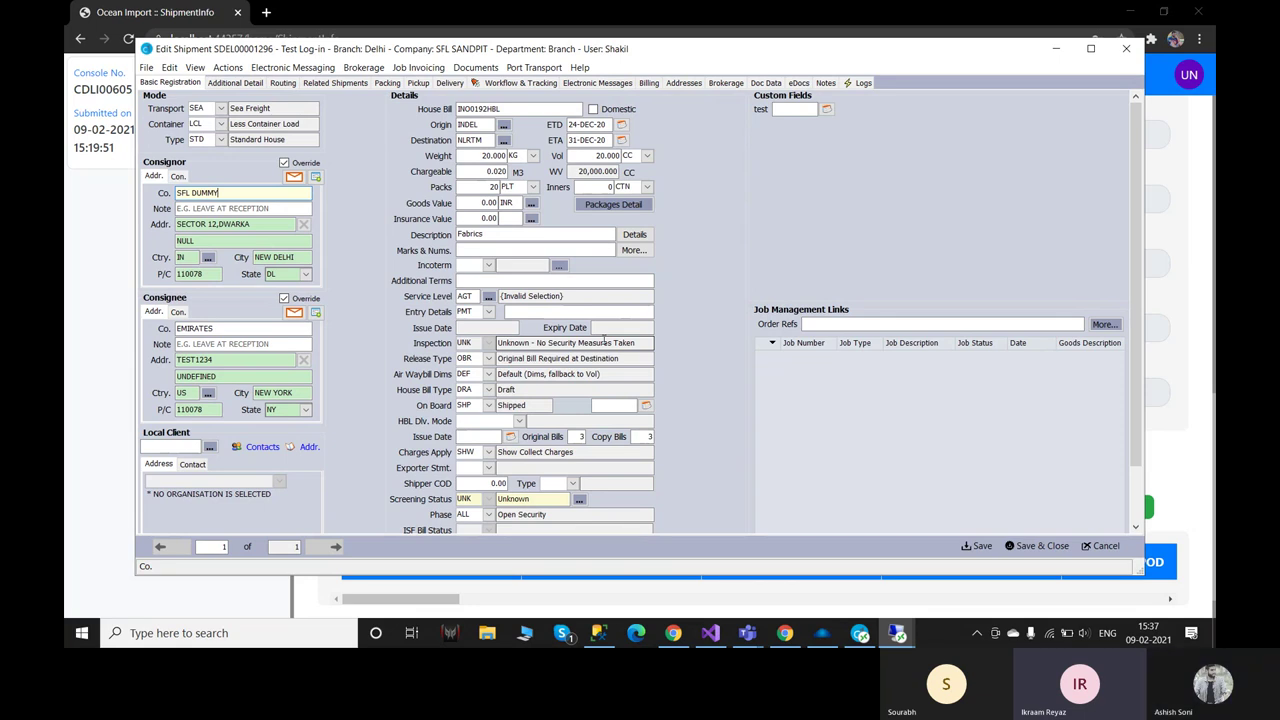
# - Minimize the CargoWise Edit Shipment window to return to the ShipmentInfo page in Chrome
pyautogui.click(673, 633)
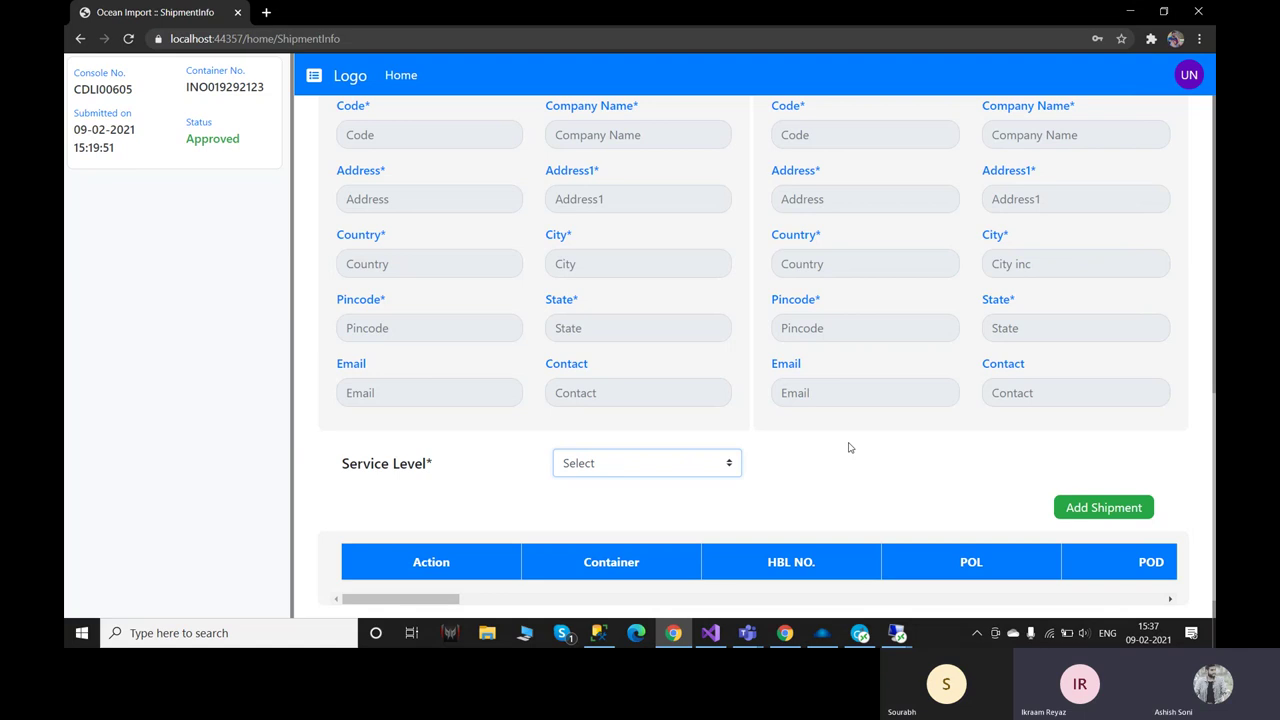
# - Scroll through the ShipmentInfo form to review its sections
pyautogui.scroll(-1, 890, 445)
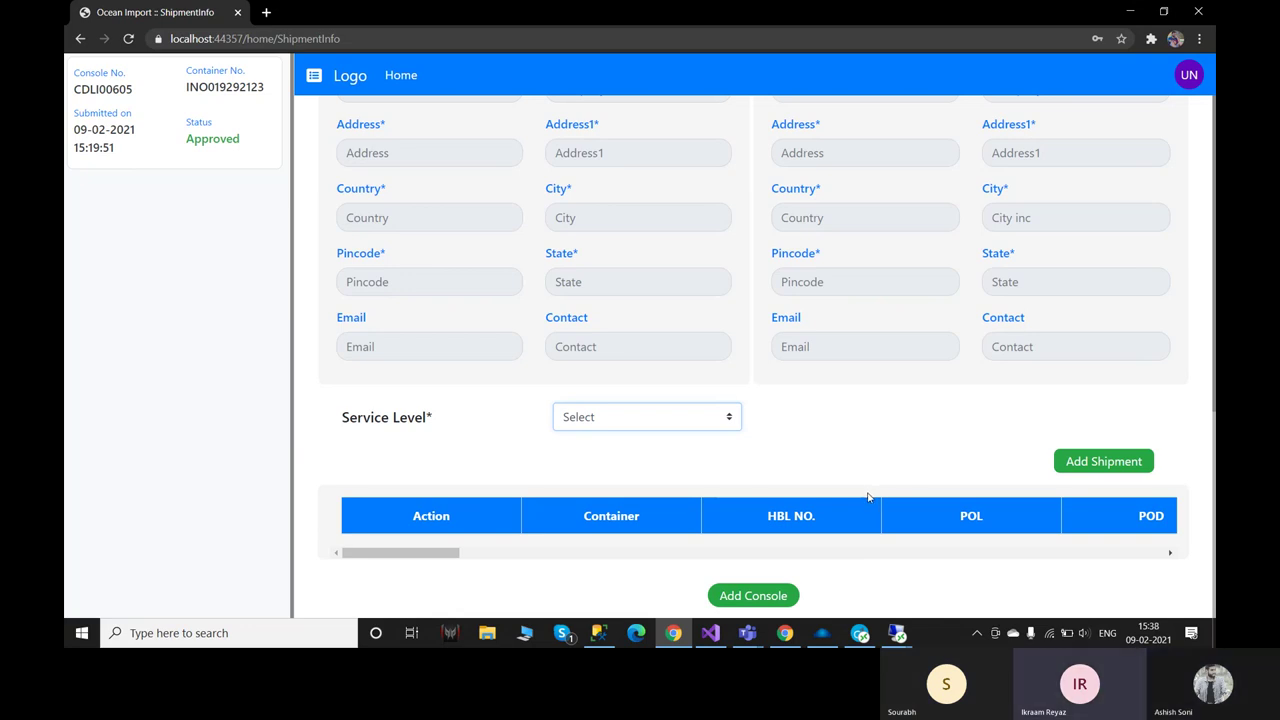
pyautogui.scroll(4, 868, 490)
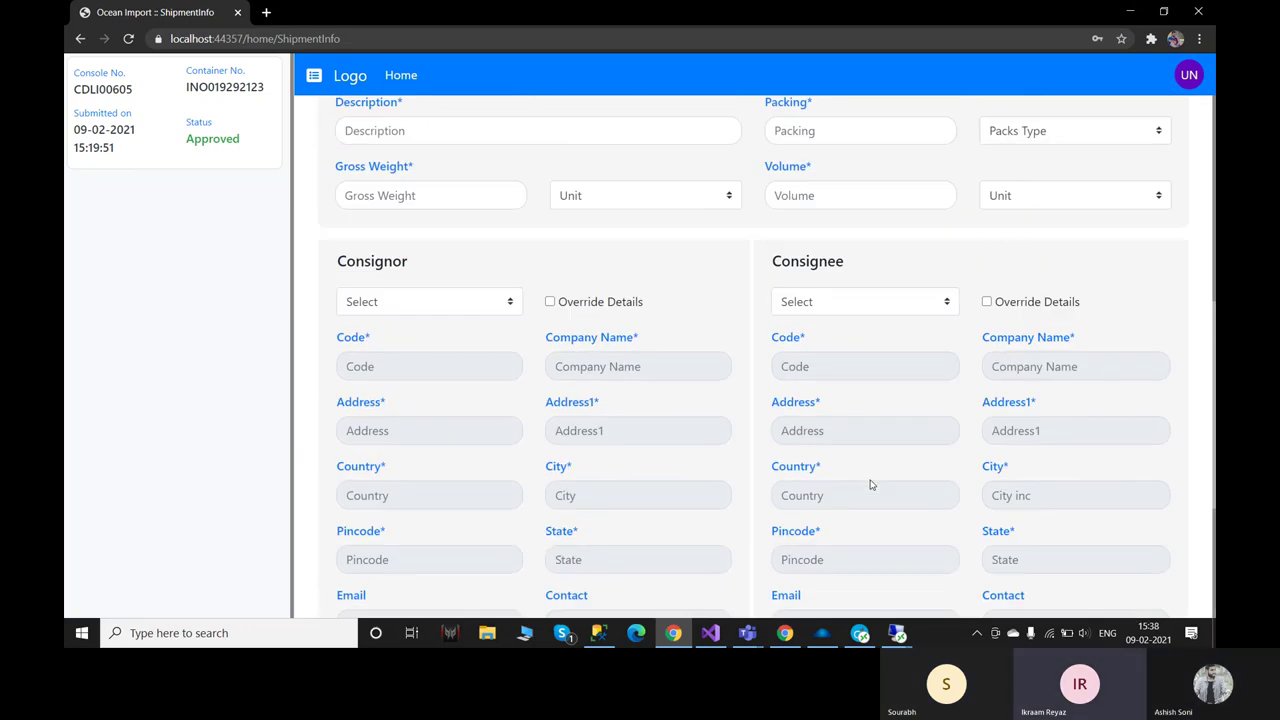
pyautogui.scroll(-4, 870, 485)
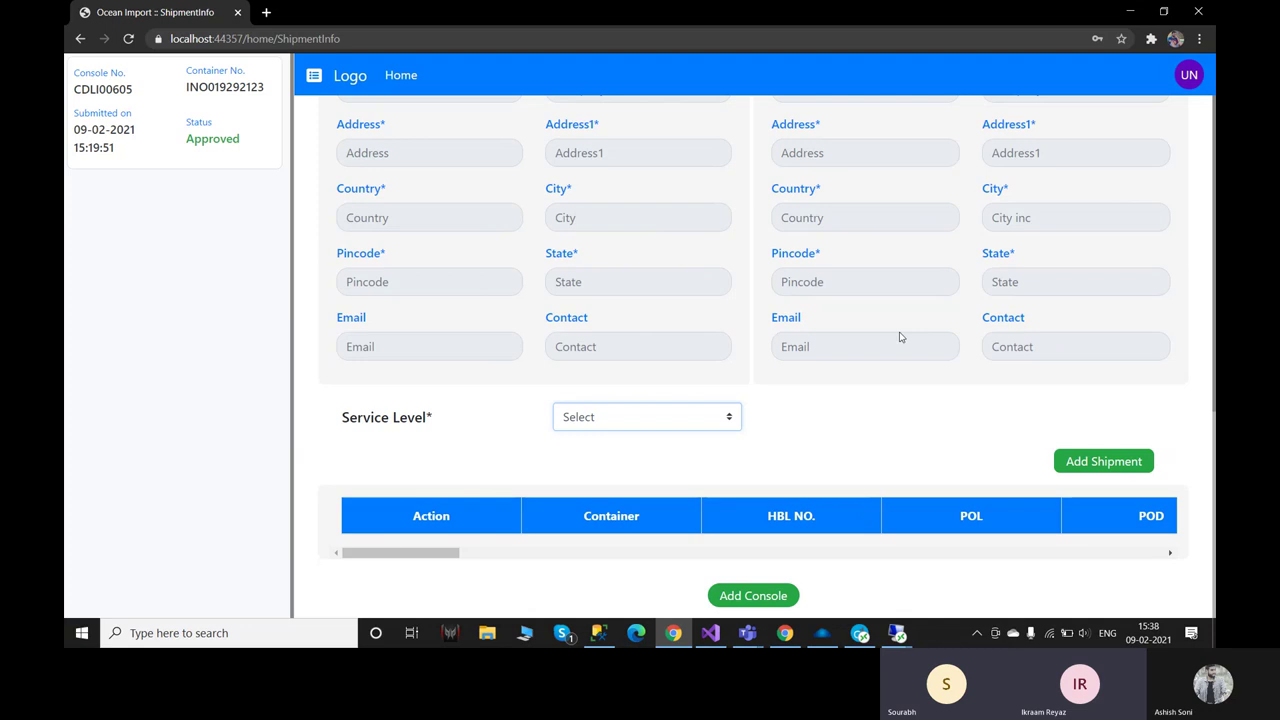
pyautogui.scroll(2, 899, 337)
pyautogui.scroll(10, 899, 337)
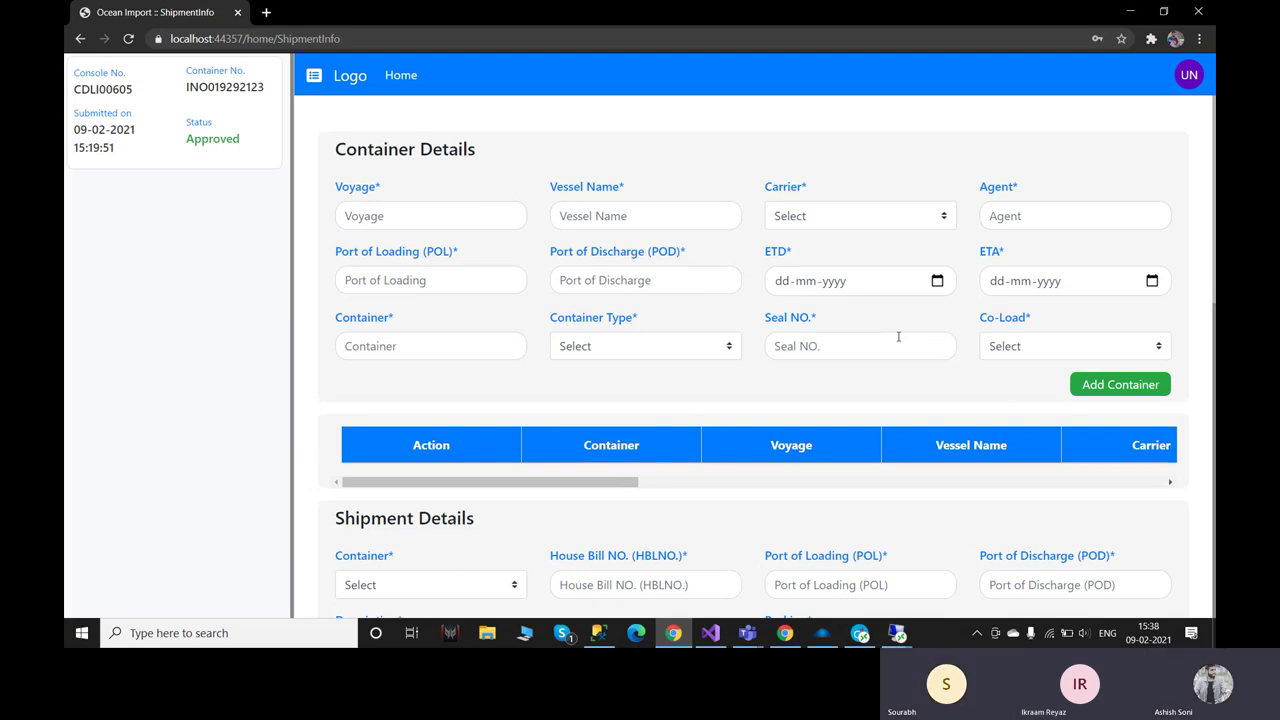
# - Log out of the Ocean Import web app and close Chrome
pyautogui.click(1193, 78)
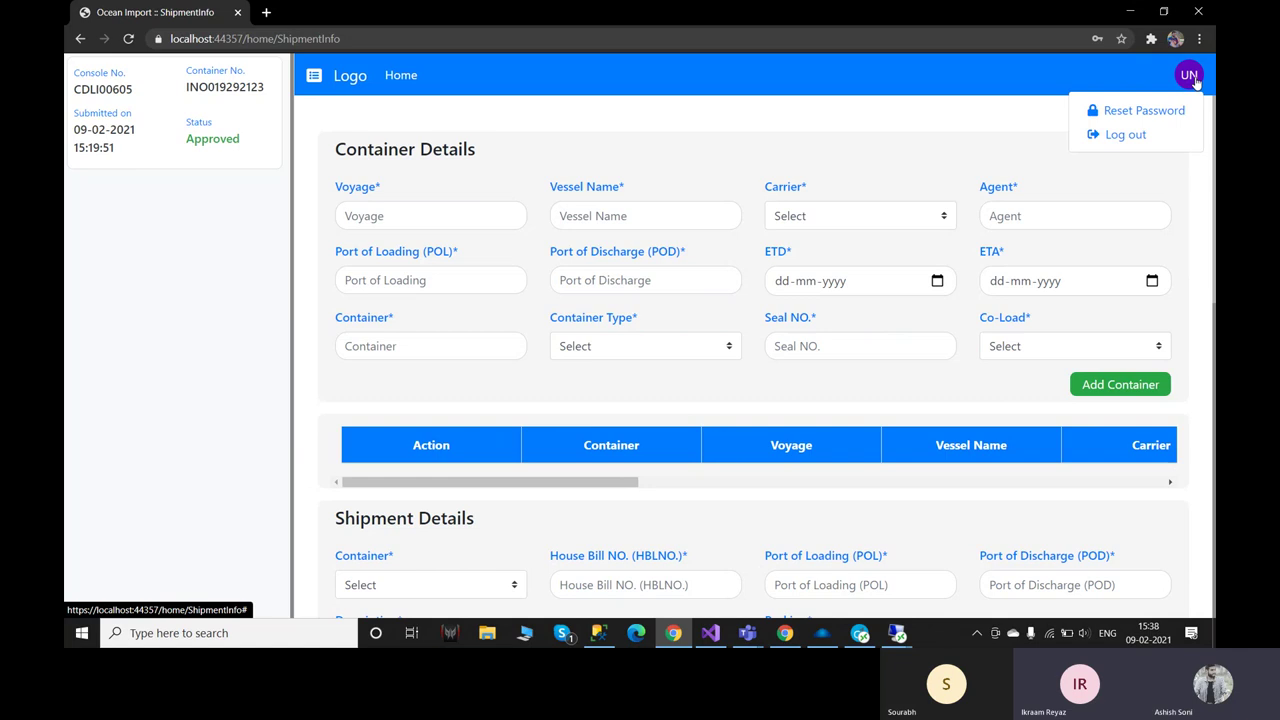
pyautogui.click(1160, 135)
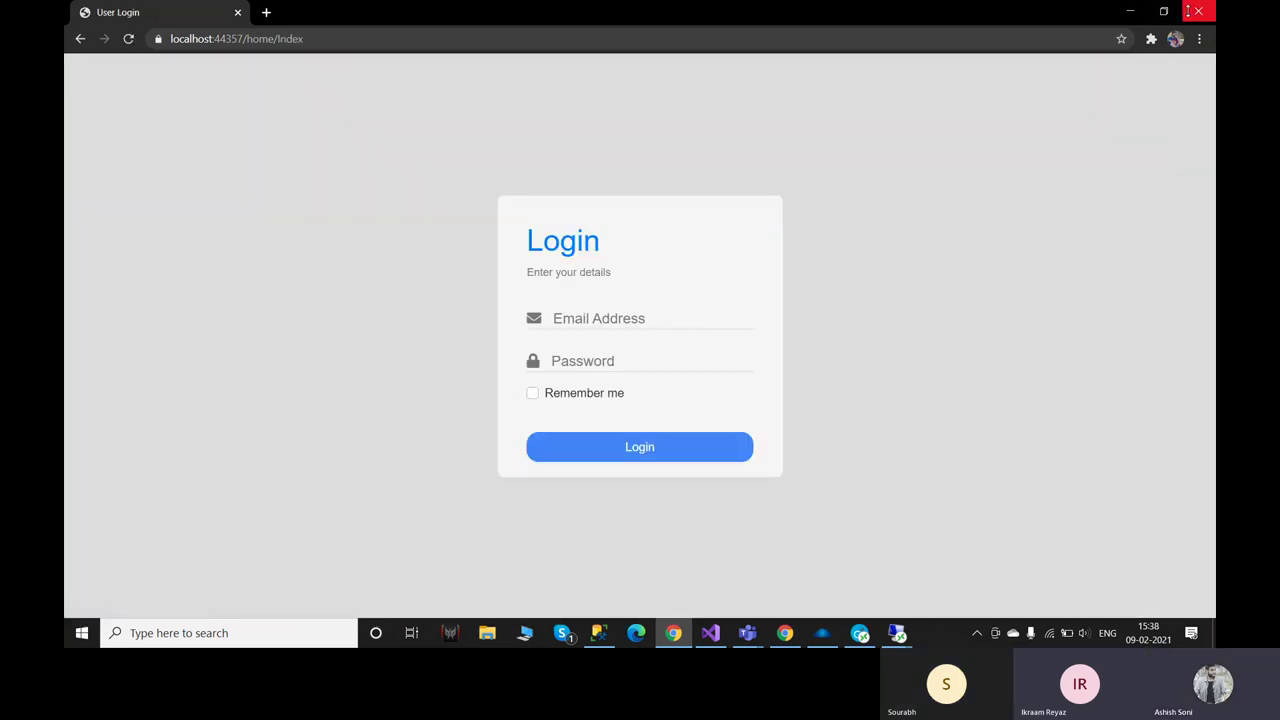
pyautogui.click(1198, 12)
# - Stop sharing the screen from the compact meeting call window
pyautogui.click(710, 633)
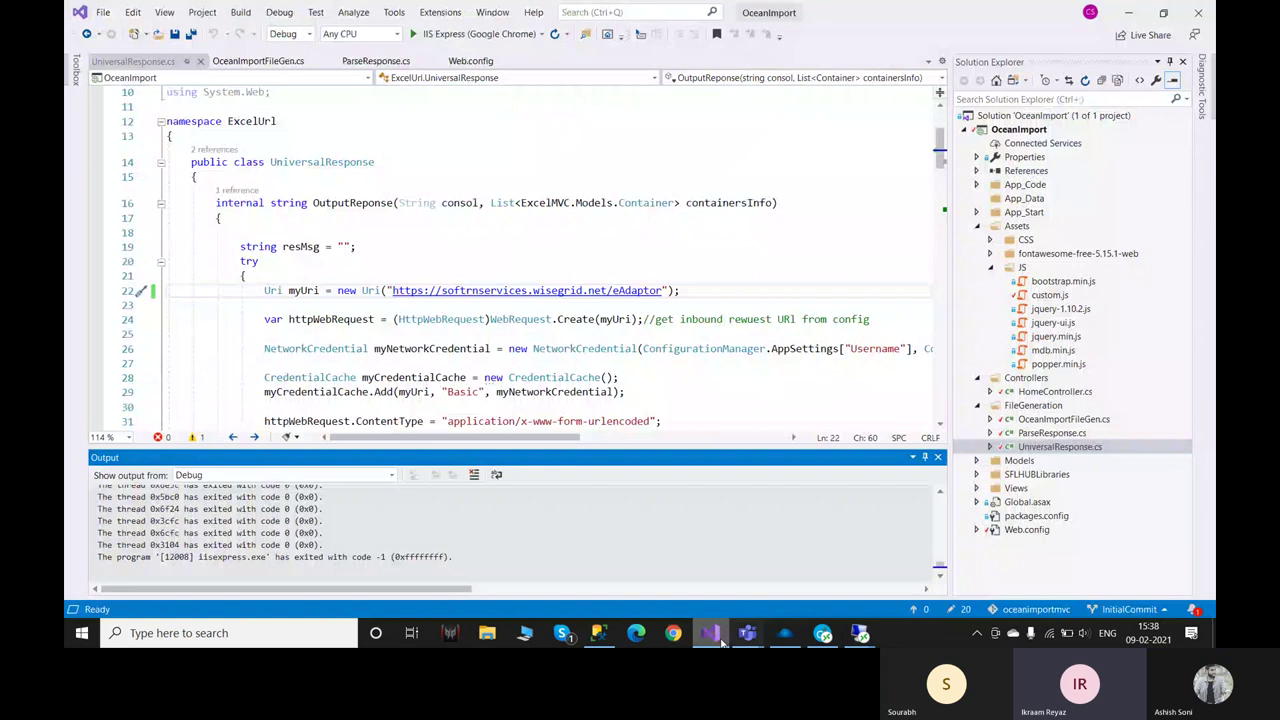
pyautogui.moveTo(747, 633)
pyautogui.click(830, 587)
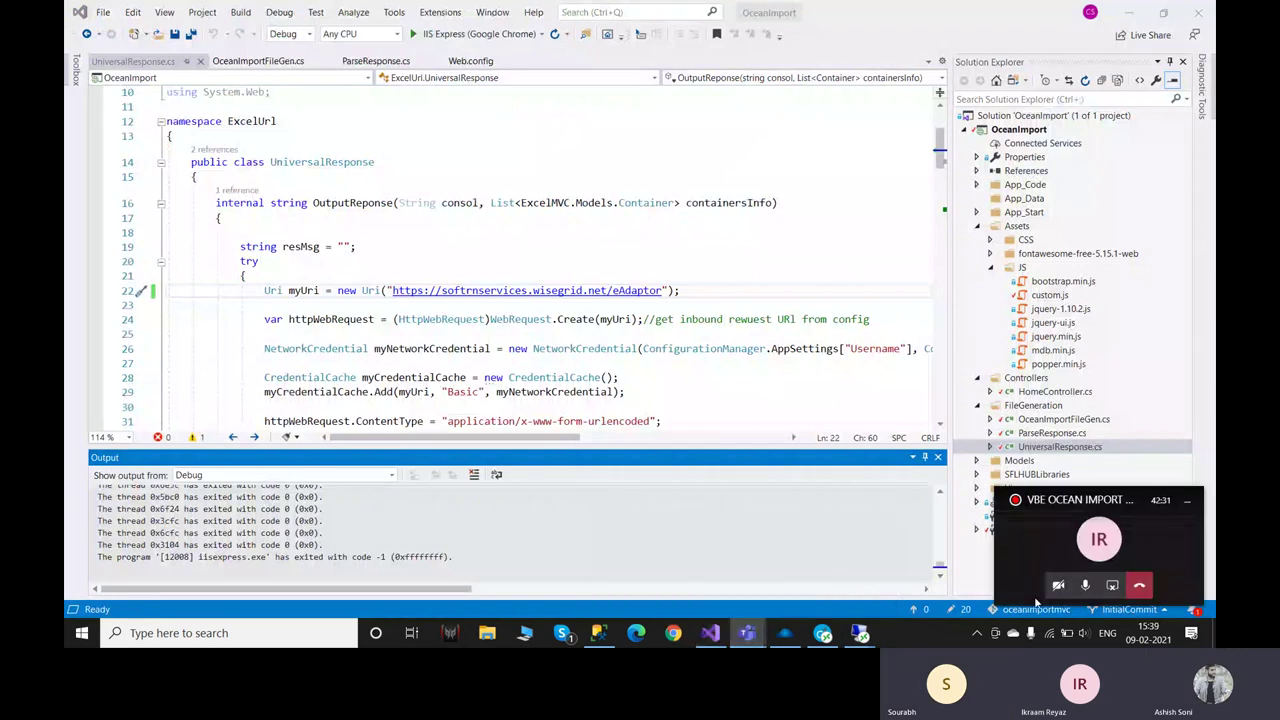
pyautogui.click(1111, 587)
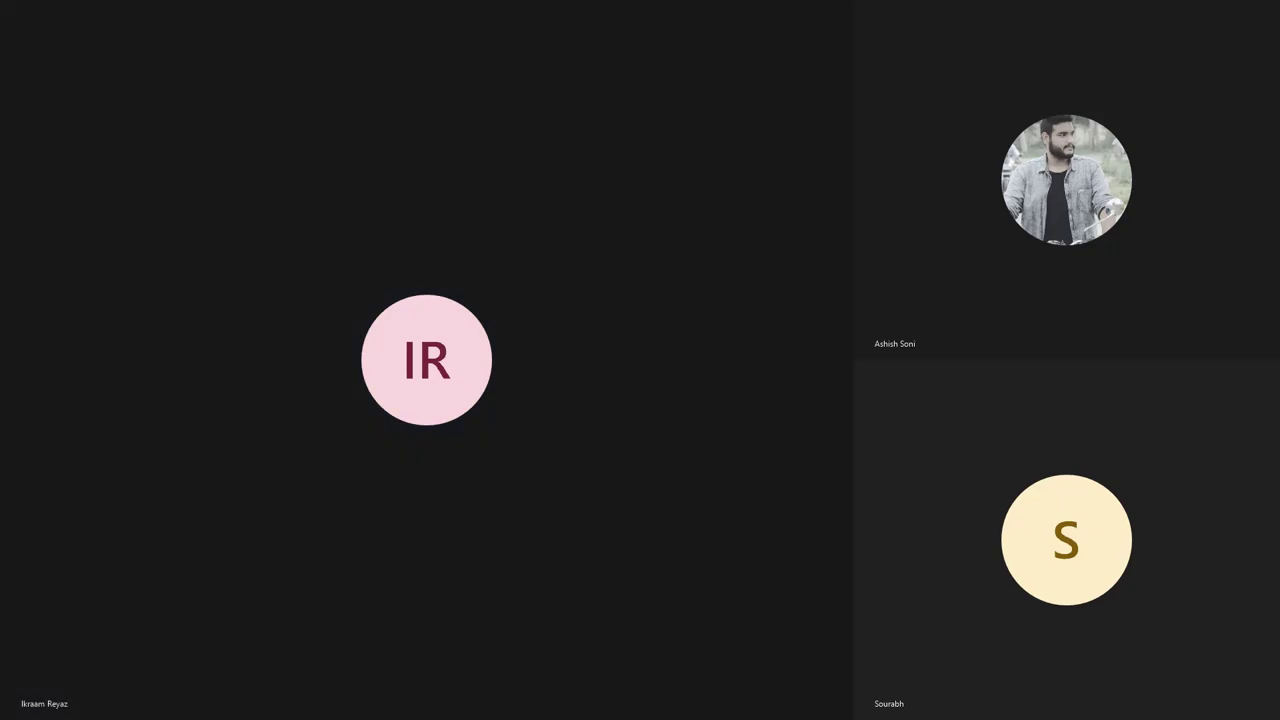